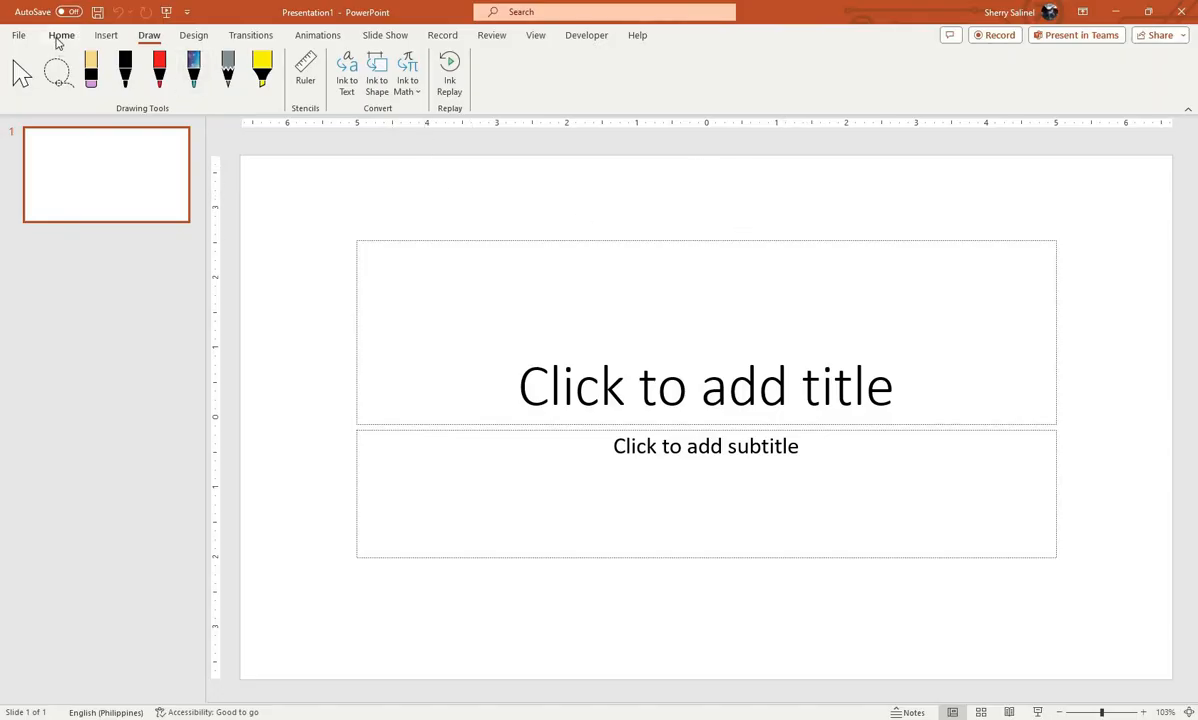
- Change the title slide's layout to Blank
click(61, 35)
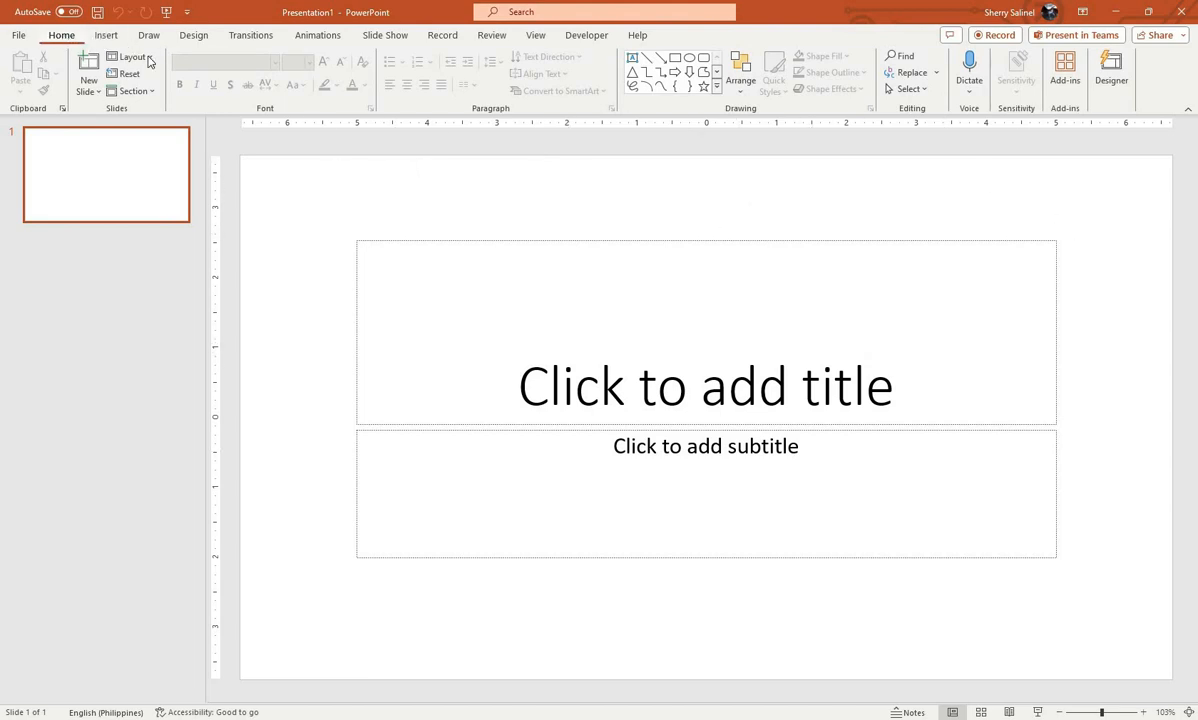
click(133, 57)
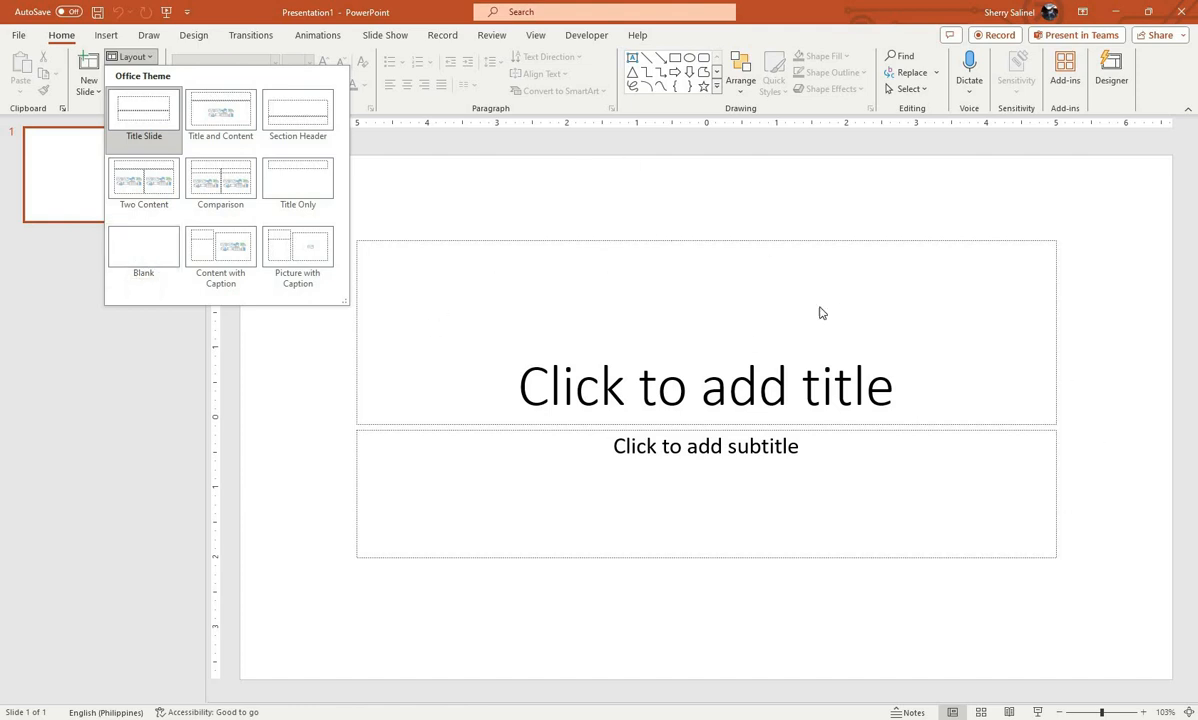
click(142, 255)
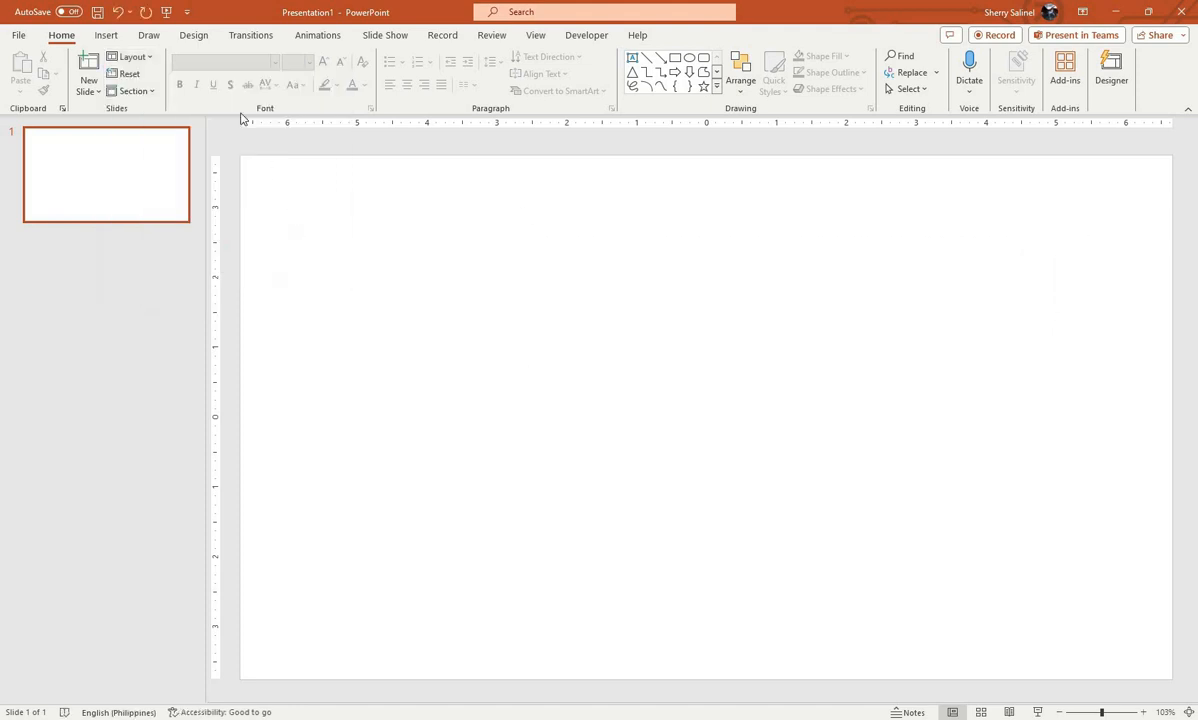
- Try the Select tool and the Lasso Select tool by dragging selection areas on the empty slide
click(148, 35)
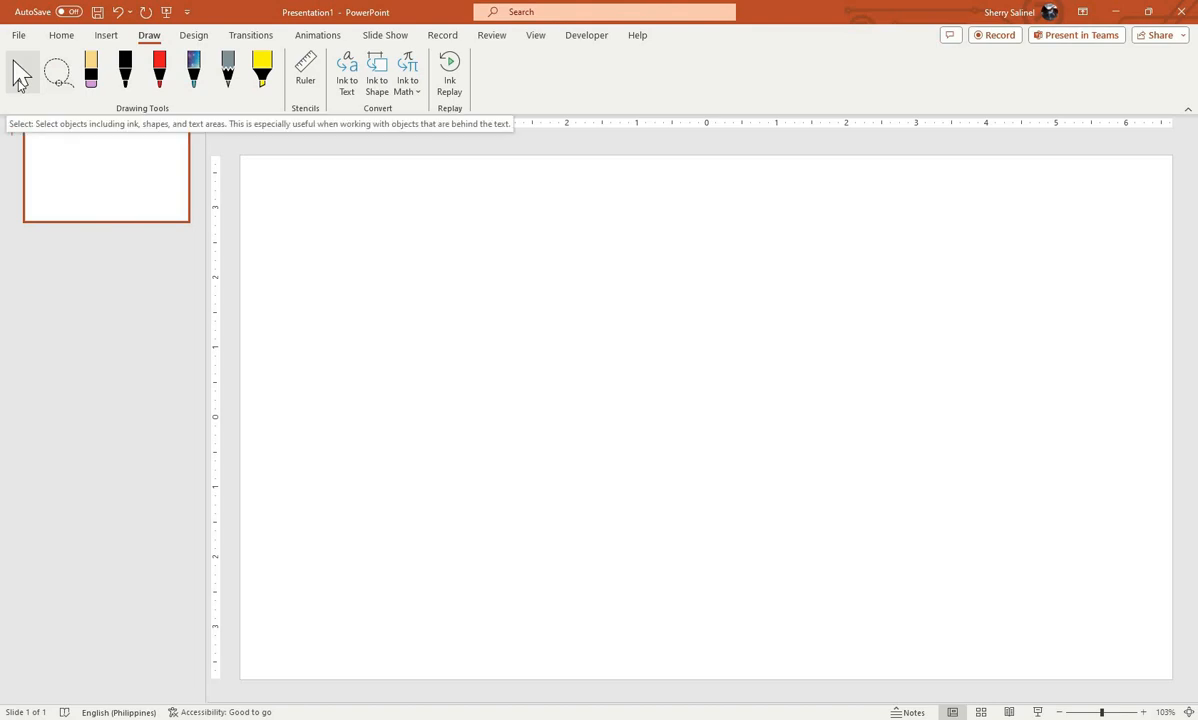
drag(453, 377, 1032, 520)
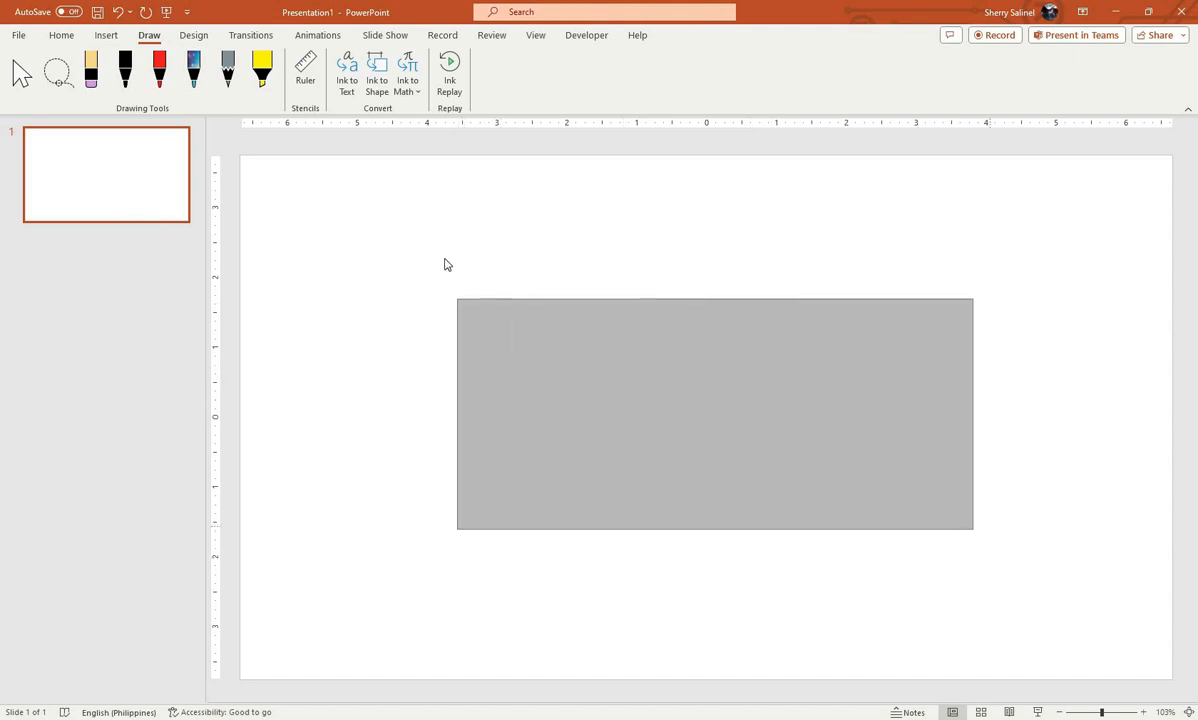
drag(684, 390, 806, 406)
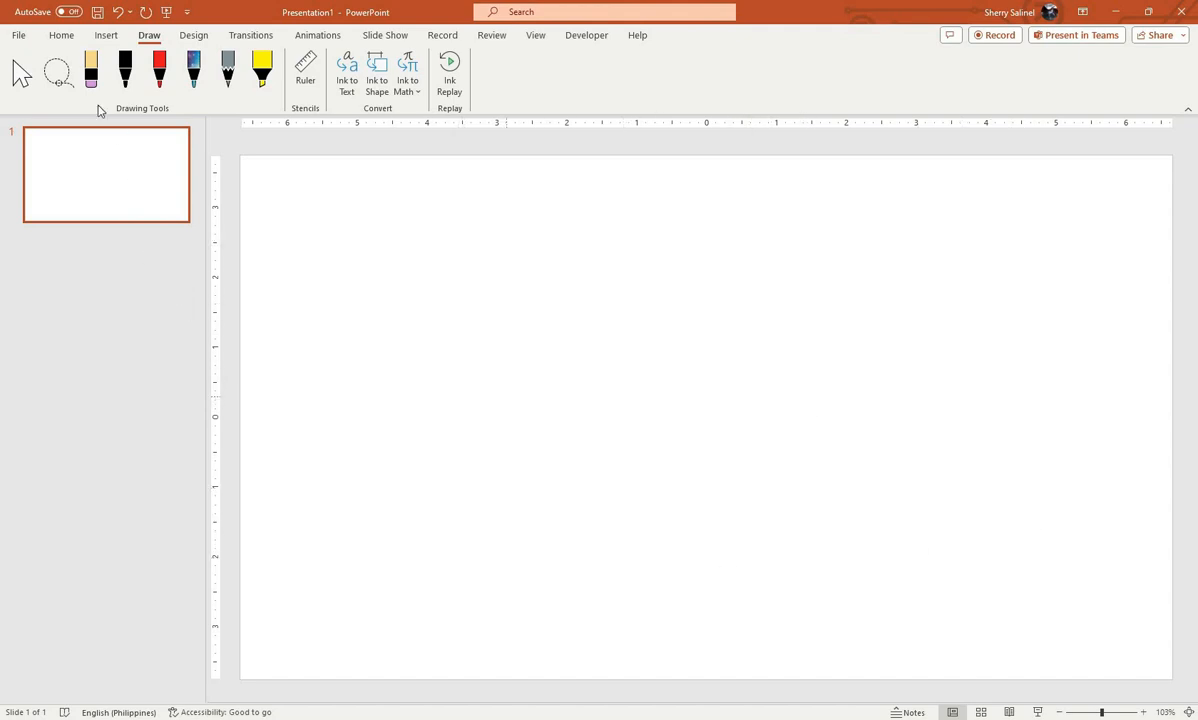
click(50, 74)
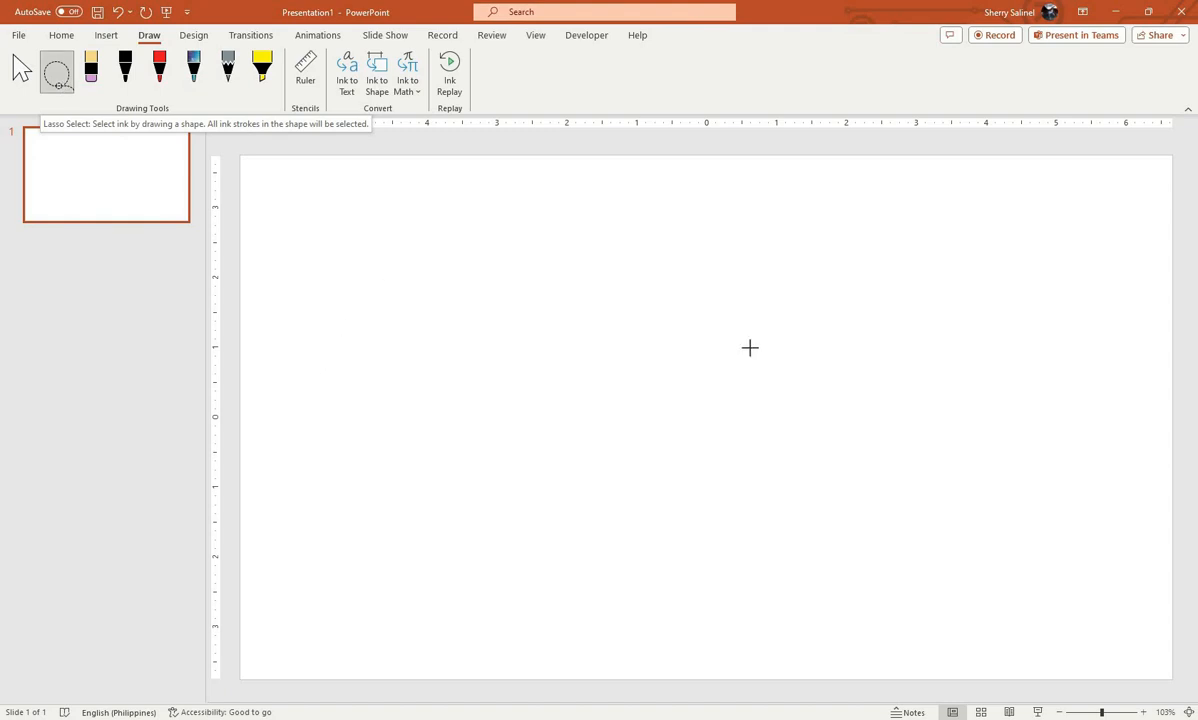
mouse_move(406, 240)
mouse_down()
mouse_move(861, 452)
mouse_move(898, 321)
mouse_move(732, 228)
mouse_move(465, 209)
mouse_move(412, 231)
mouse_up()
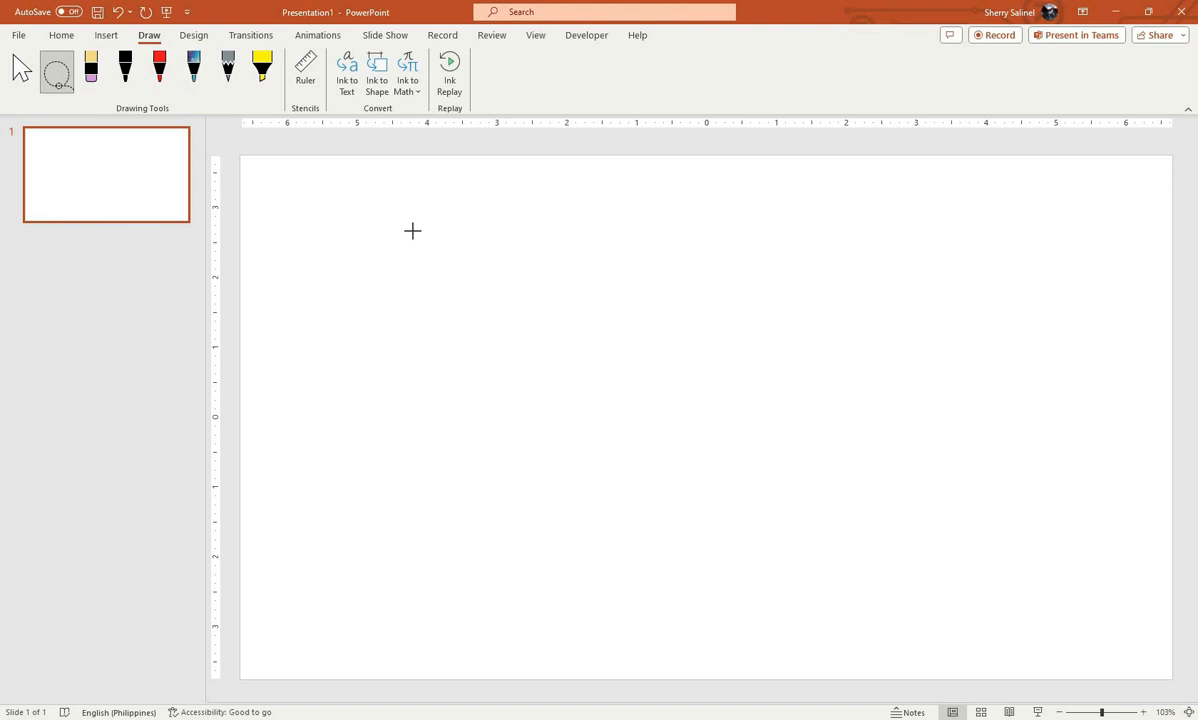
- Activate the eraser, review its types, and set it to Point Eraser
click(95, 78)
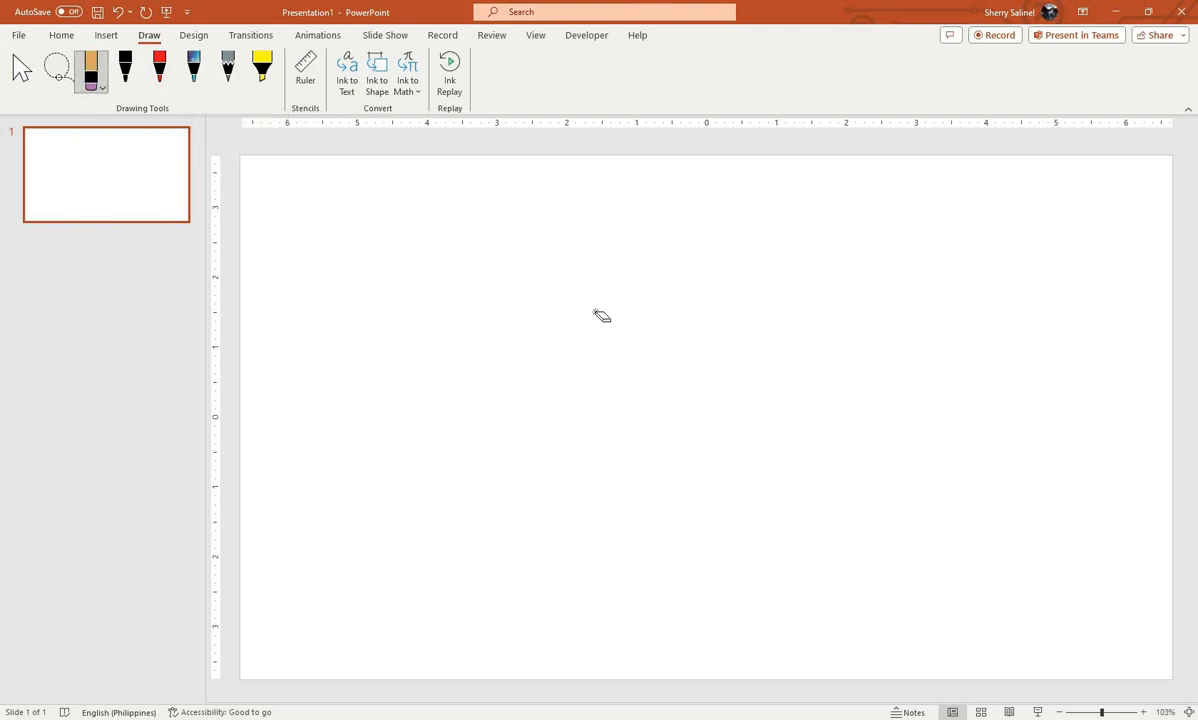
click(103, 90)
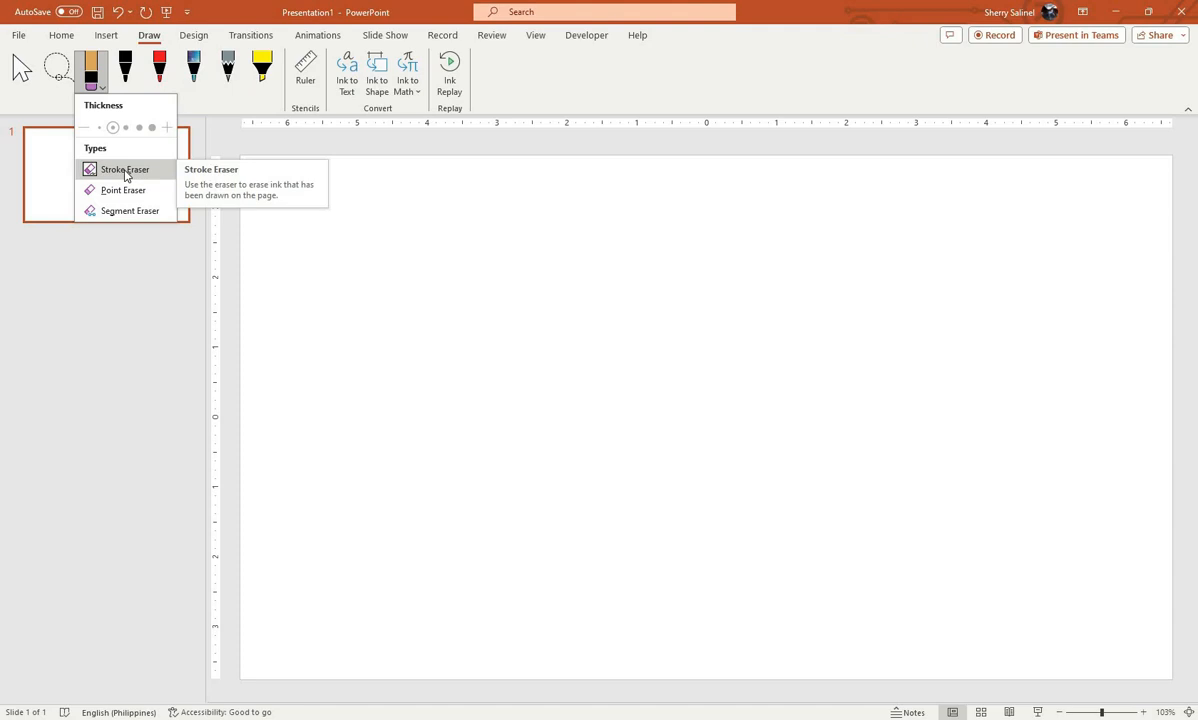
click(102, 90)
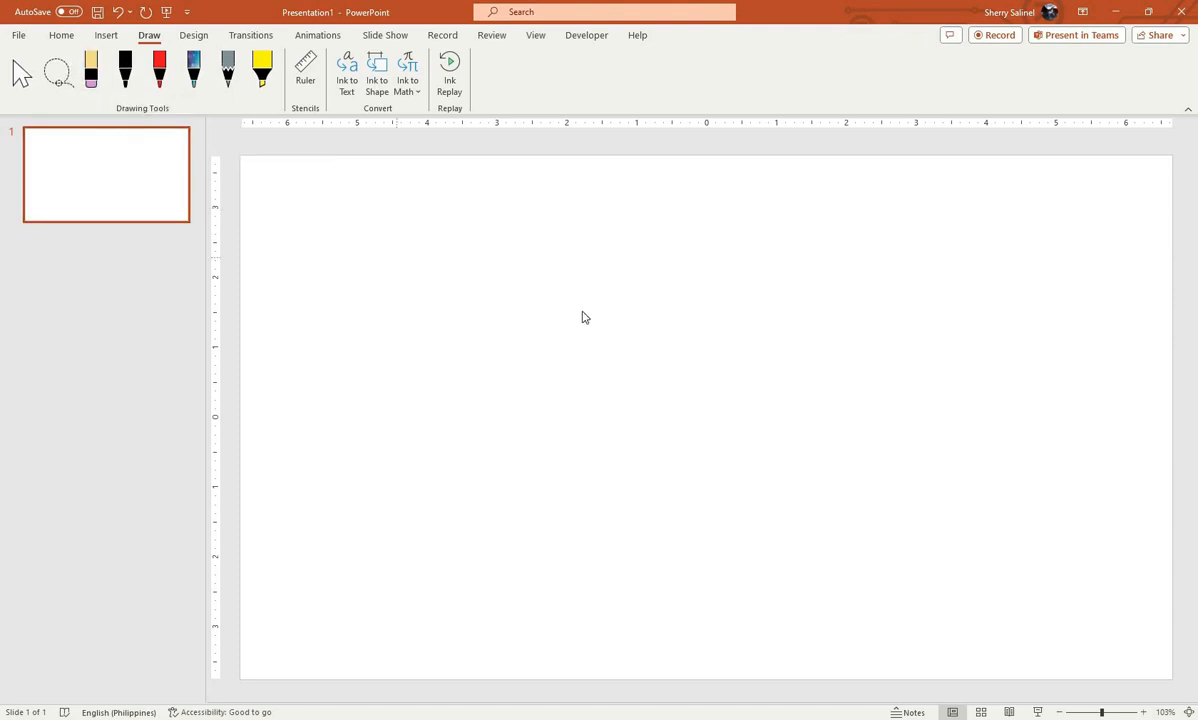
drag(397, 257, 582, 311)
click(100, 68)
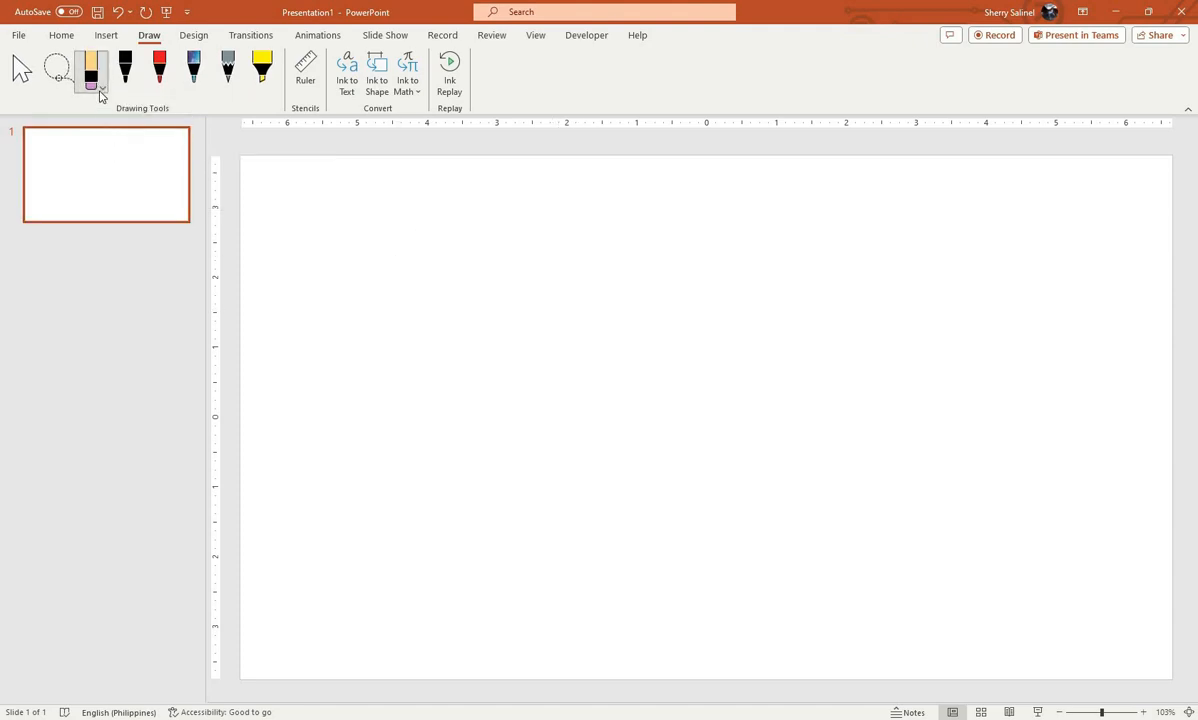
click(102, 90)
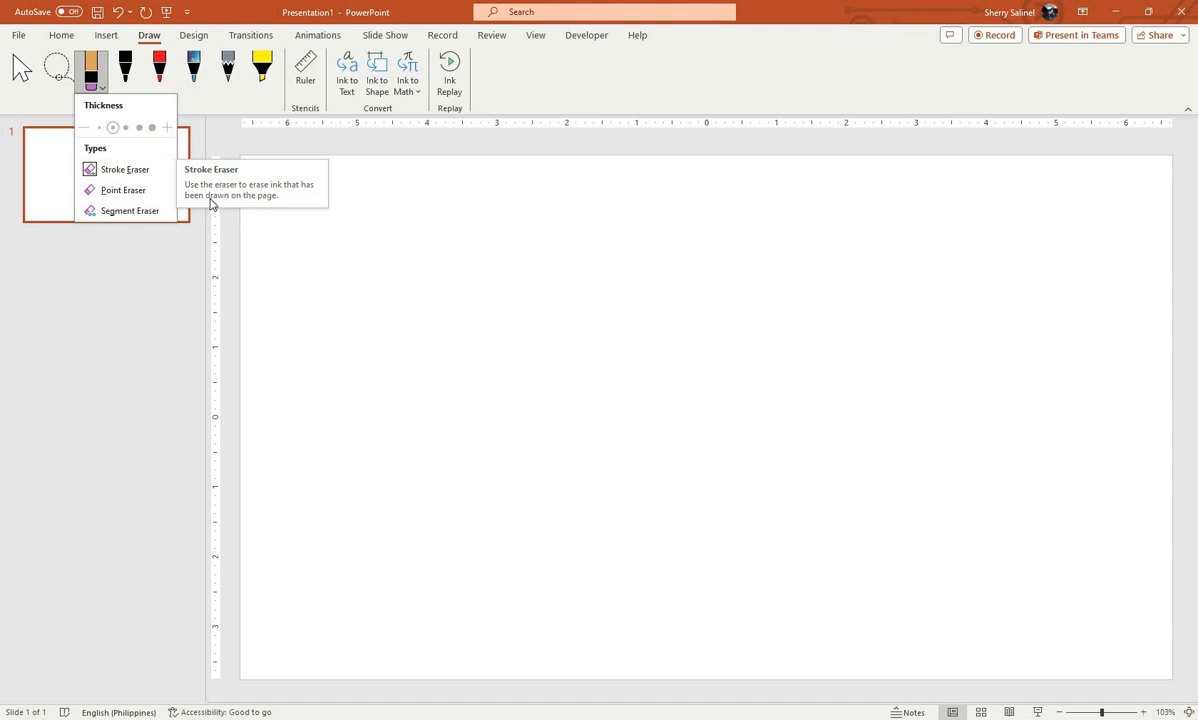
click(143, 192)
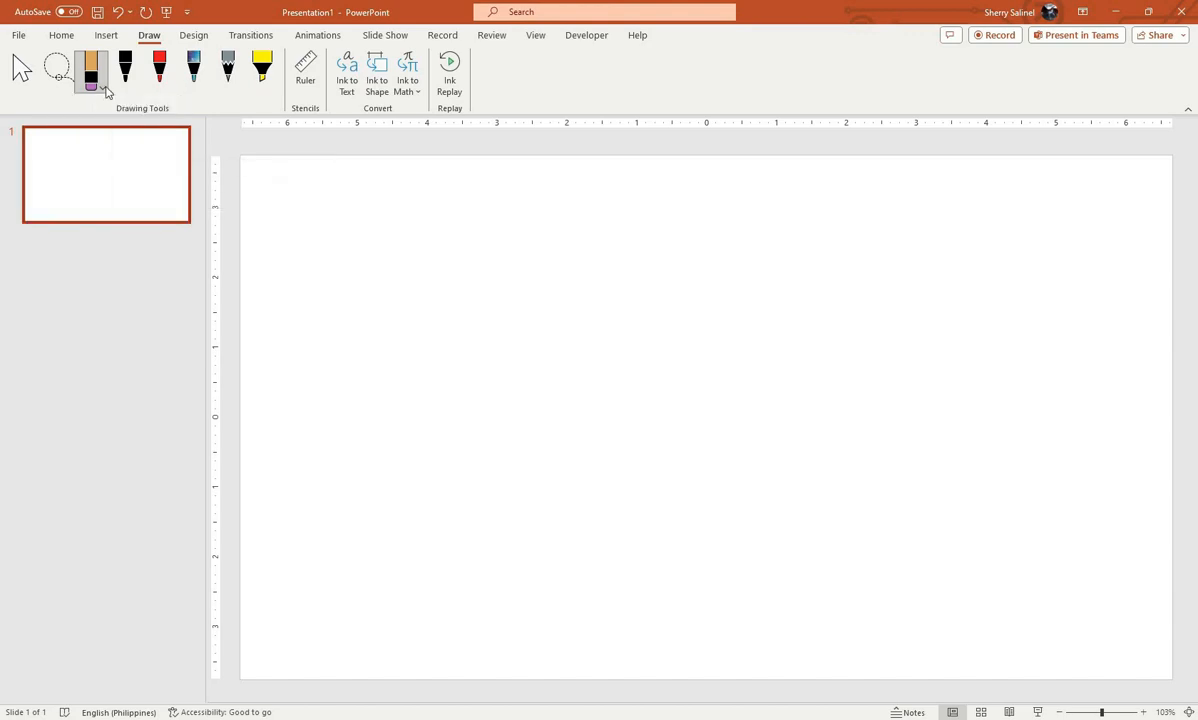
- Switch the eraser type to Segment Eraser
click(102, 88)
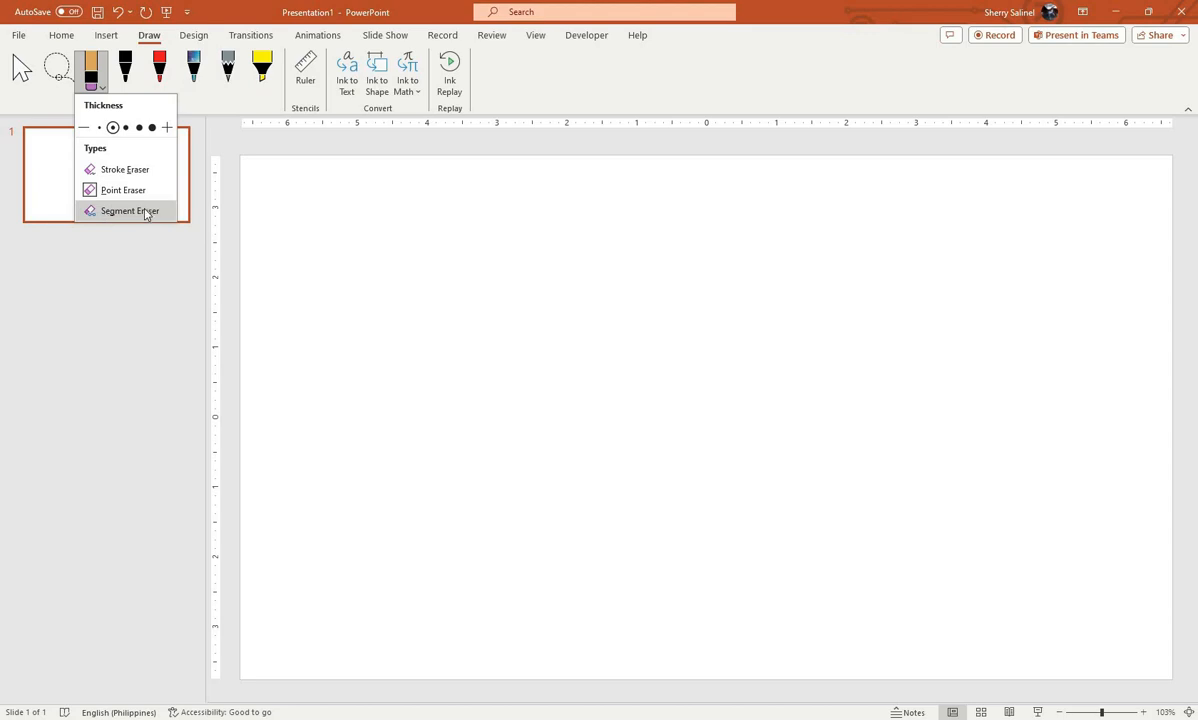
click(90, 78)
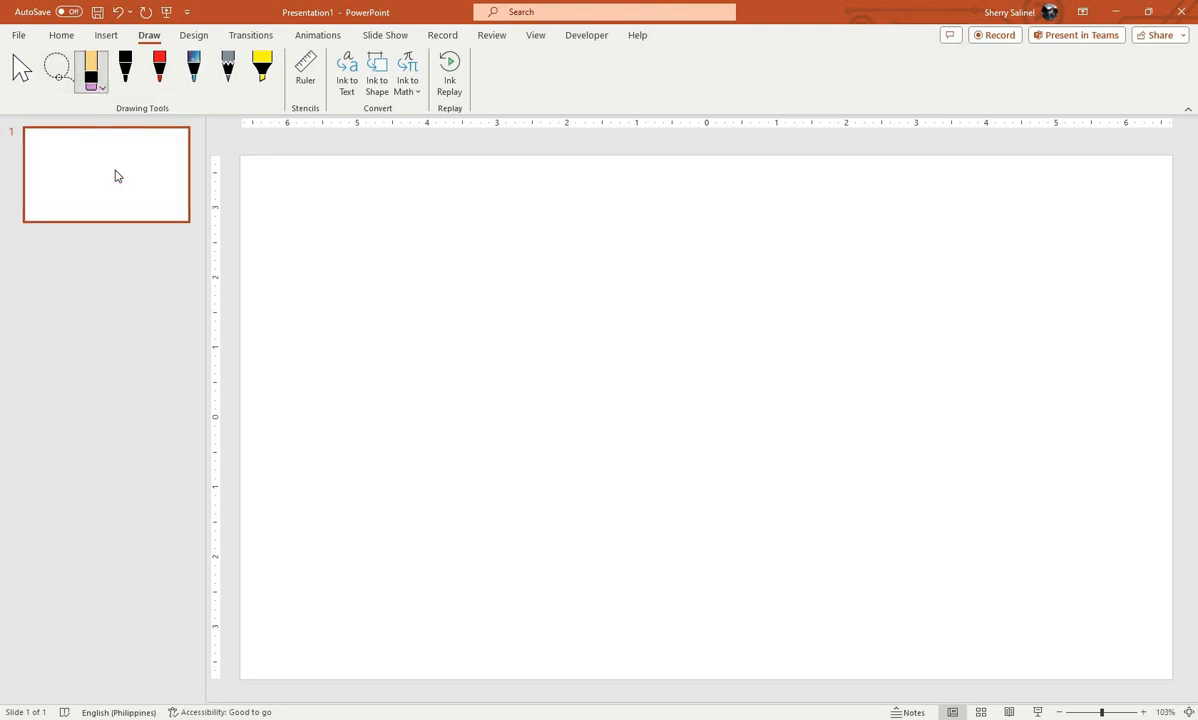
click(90, 78)
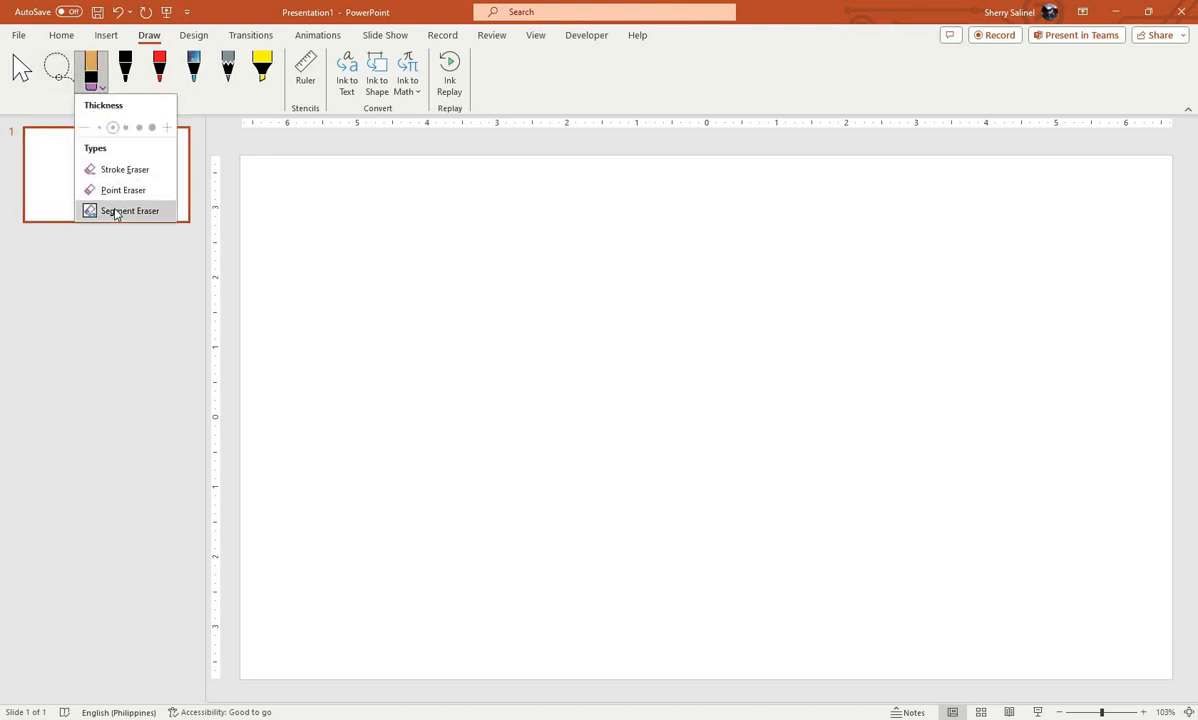
click(88, 87)
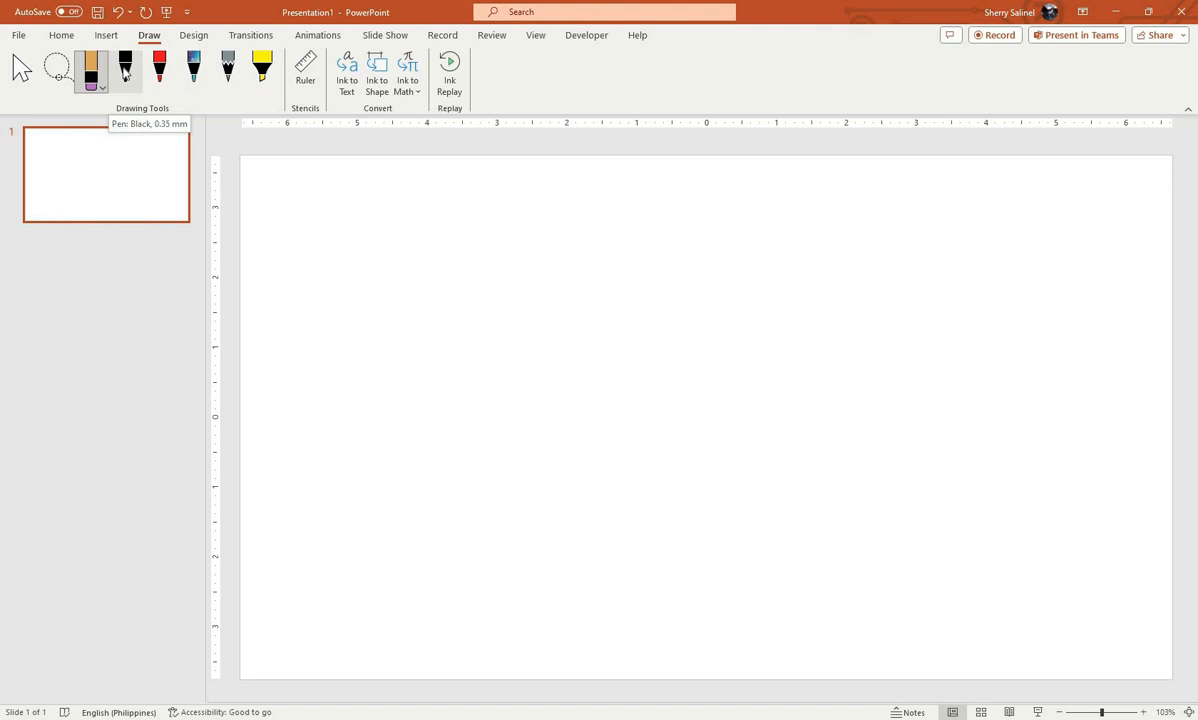
- Pick up the black pen and change its ink color to Plum
click(125, 72)
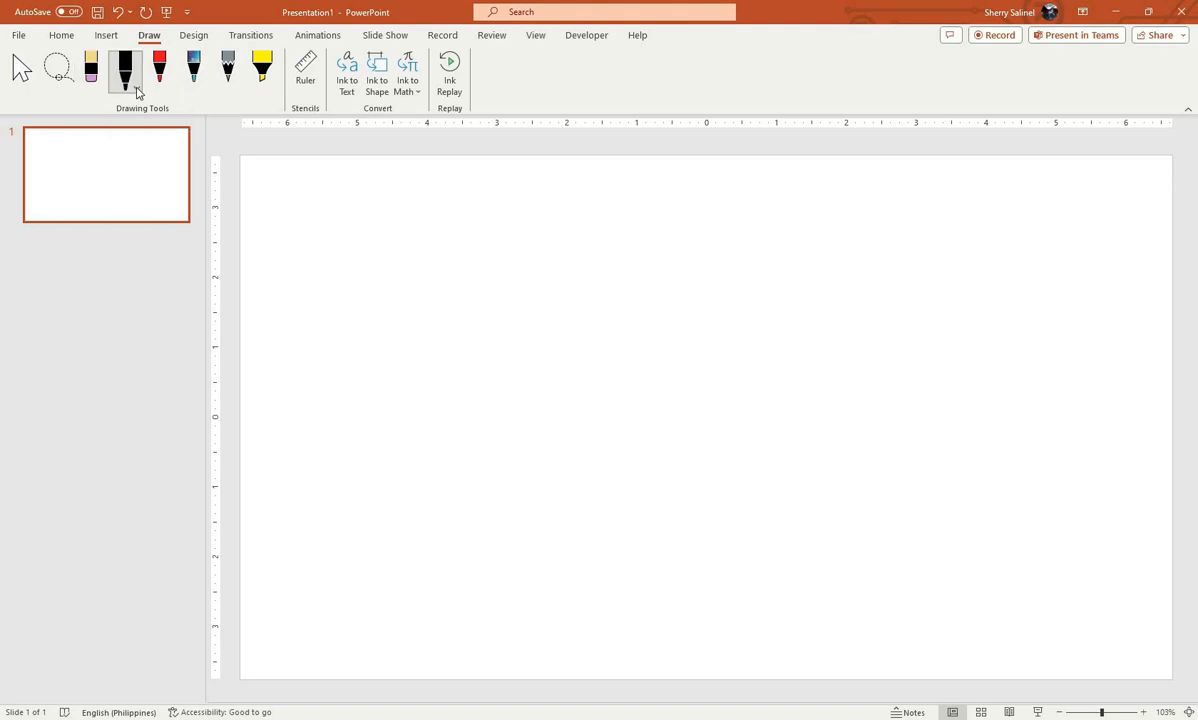
click(137, 92)
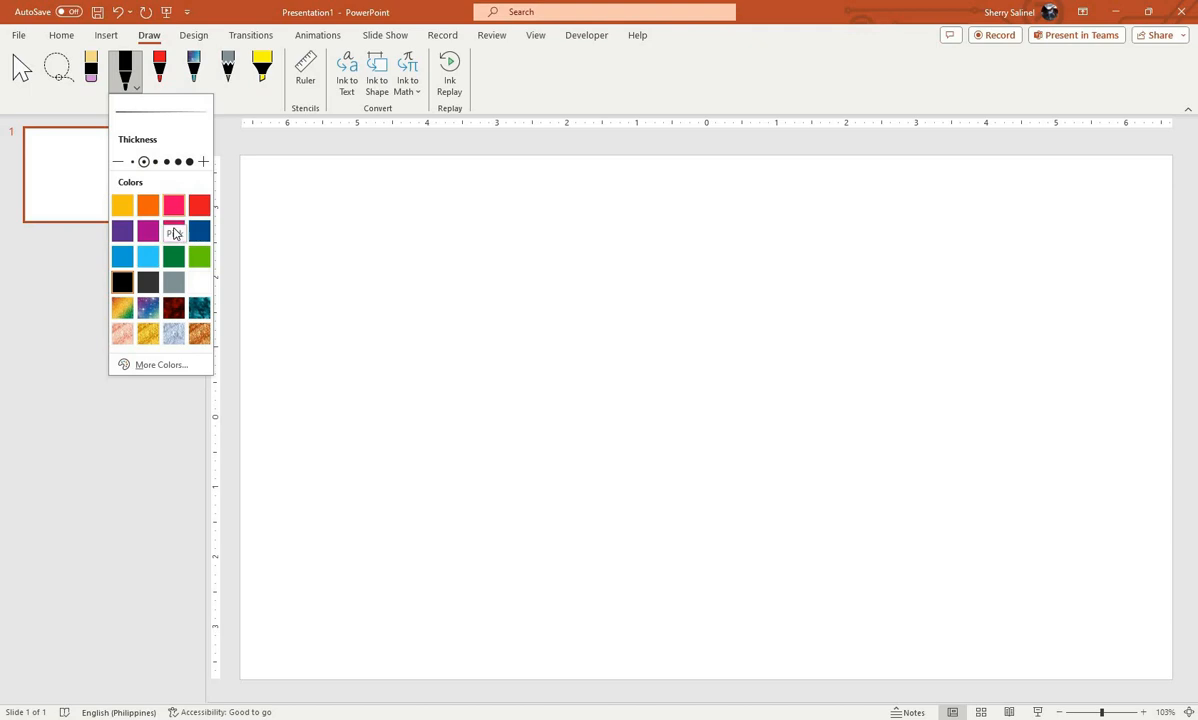
click(139, 89)
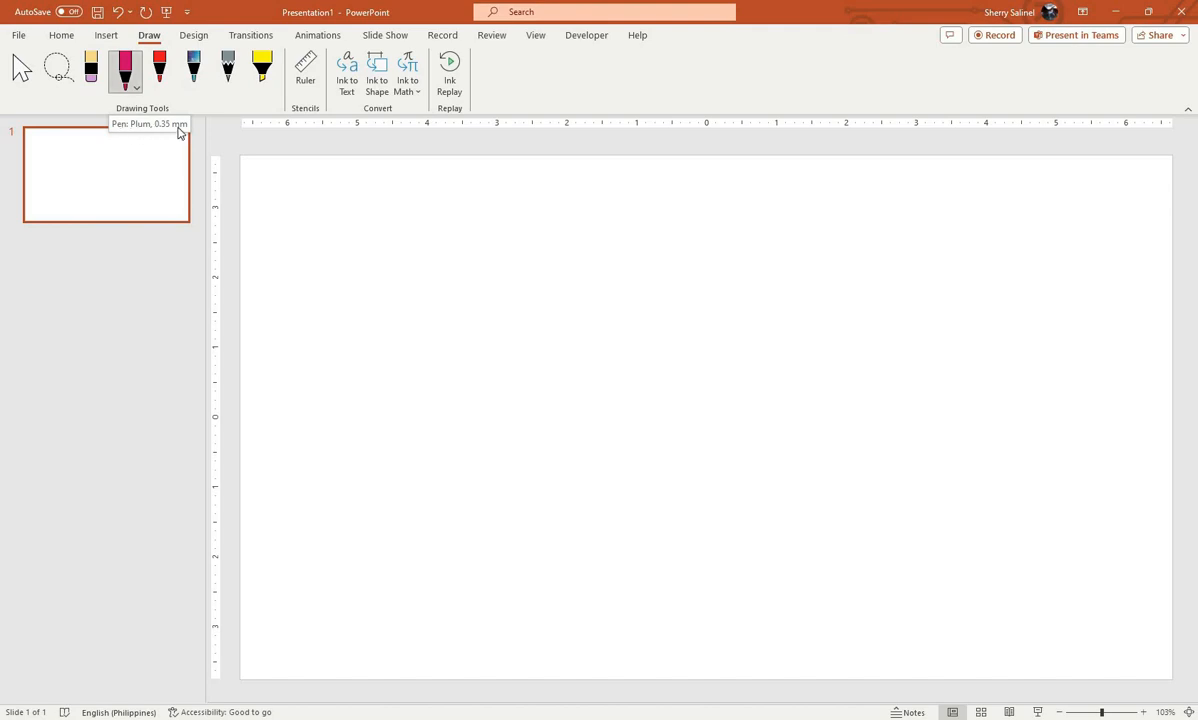
- Set the pen's ink to the dark red textured effect and draw a thin looping stroke left of the slide's center
click(134, 88)
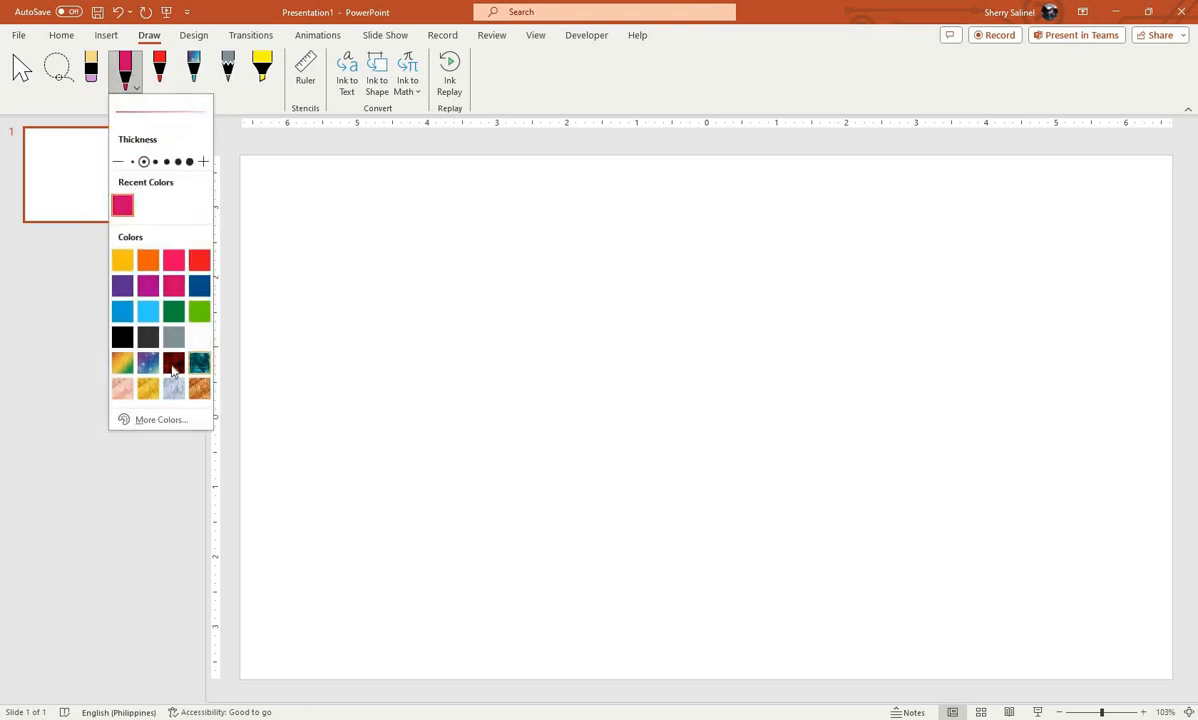
click(174, 362)
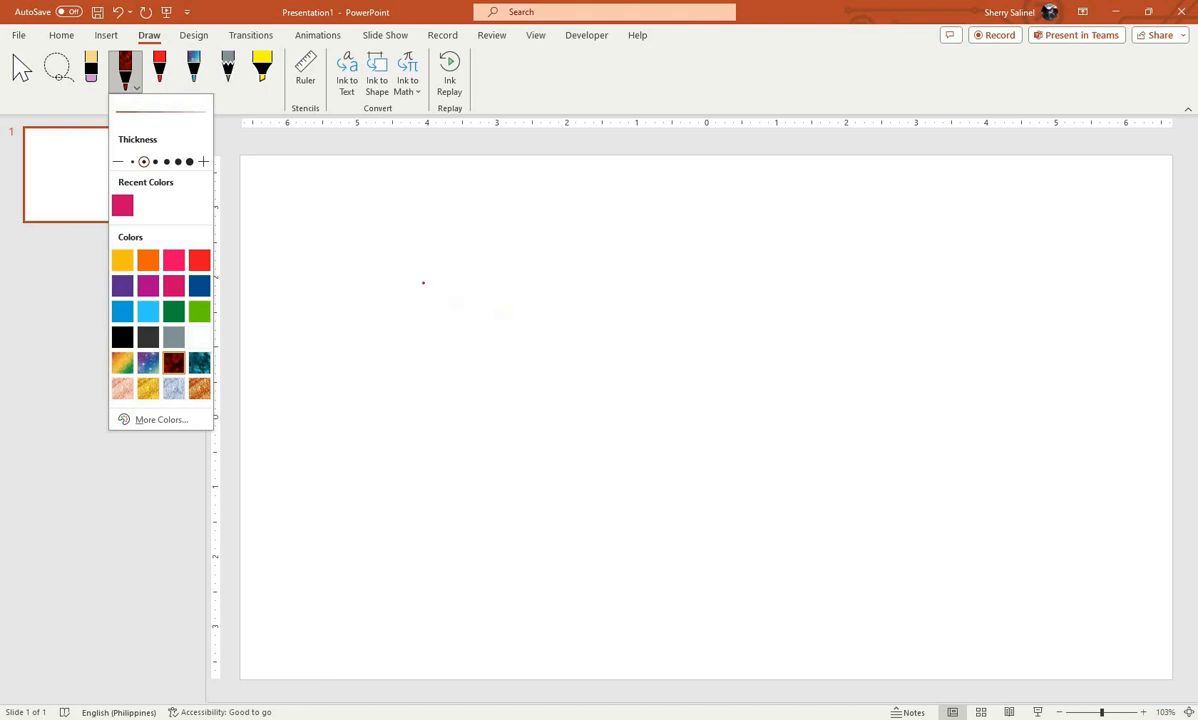
click(658, 301)
mouse_move(422, 283)
mouse_down()
mouse_move(660, 334)
mouse_move(561, 302)
mouse_move(414, 377)
mouse_move(679, 409)
mouse_up()
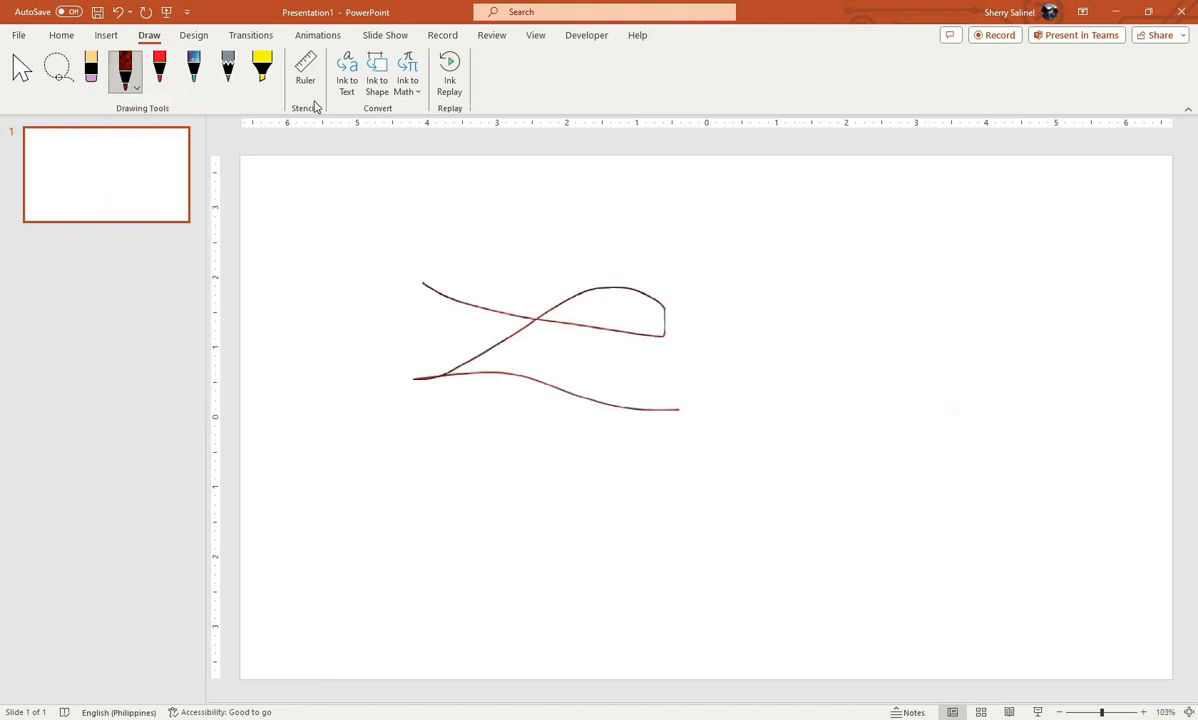
- Draw a dark red looping stroke at 3.5 mm thickness across the slide's middle, and another curved stroke at a medium thickness
click(135, 90)
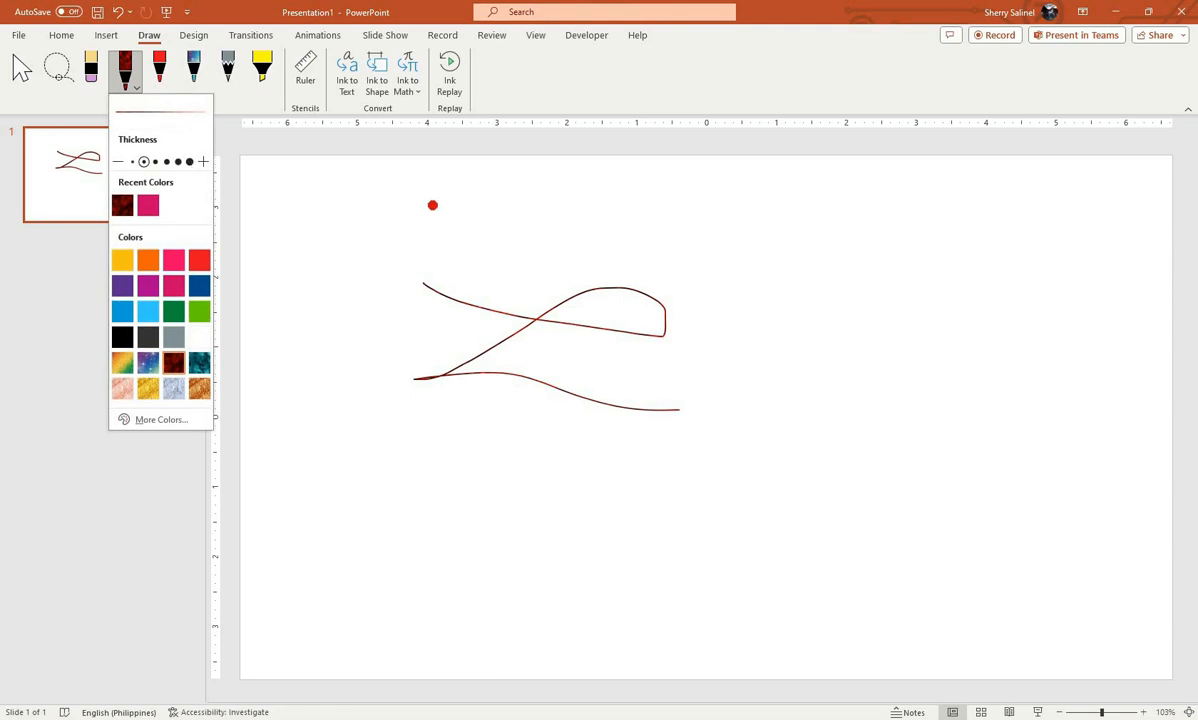
mouse_move(585, 237)
mouse_down()
mouse_move(904, 348)
mouse_move(620, 415)
mouse_up()
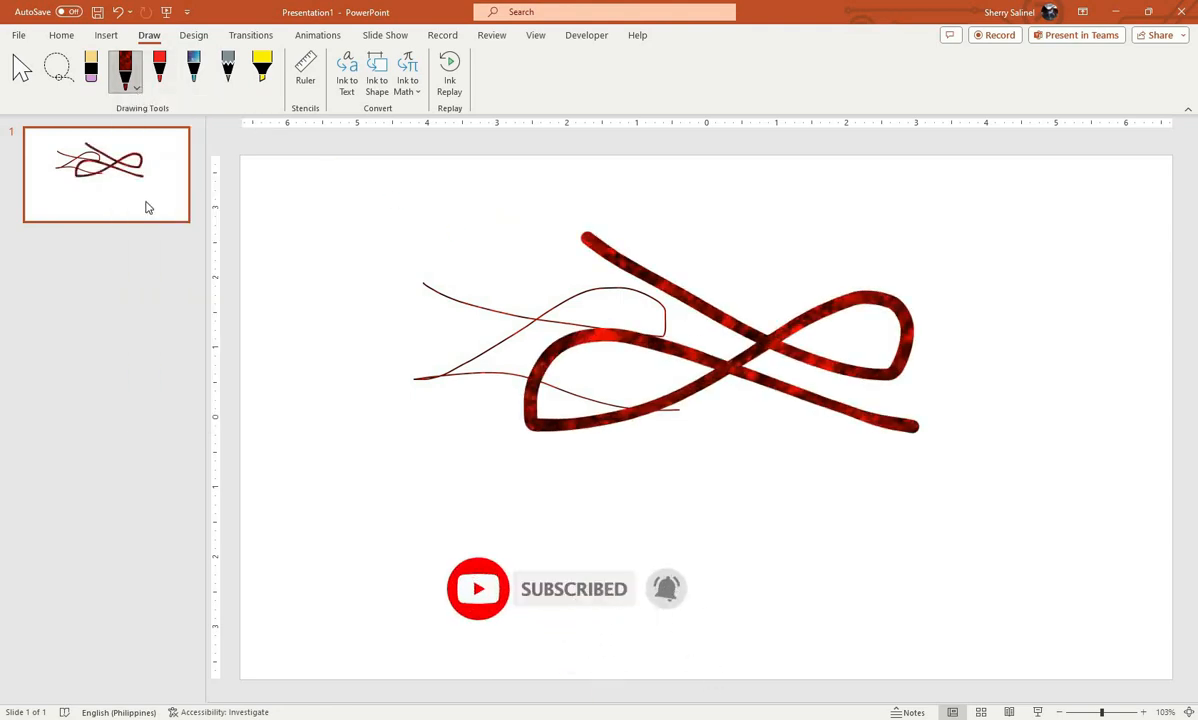
click(135, 88)
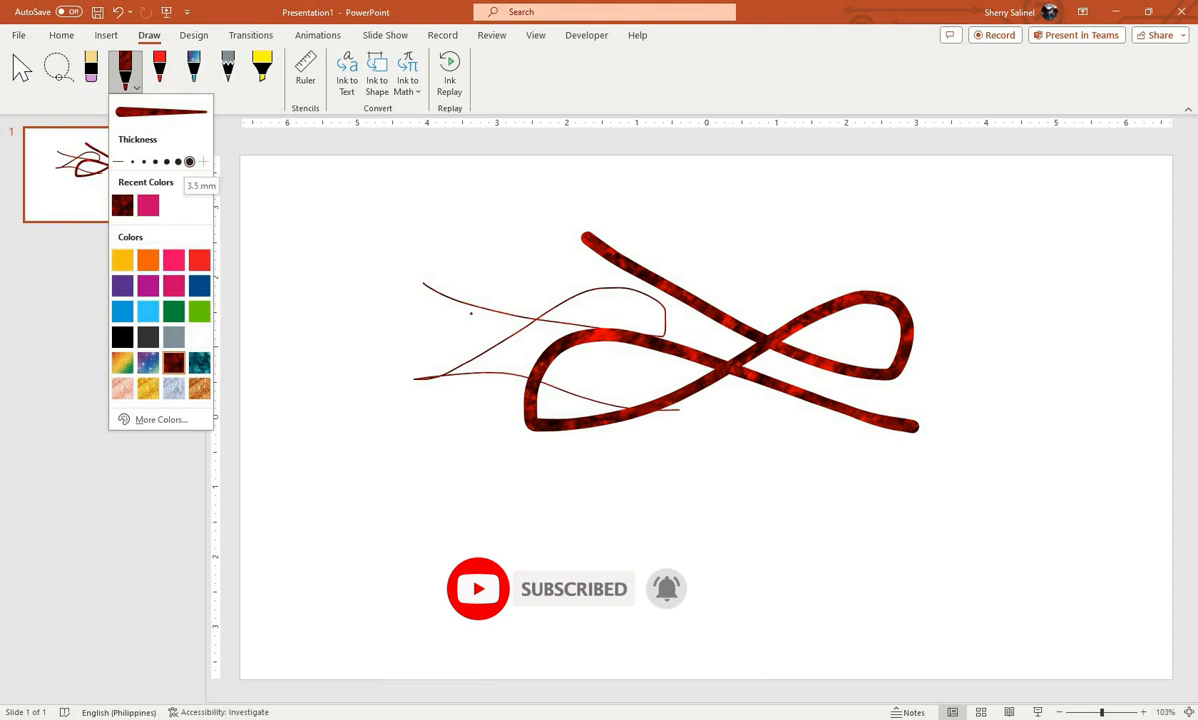
mouse_move(471, 313)
mouse_down()
mouse_move(920, 476)
mouse_move(950, 463)
mouse_up()
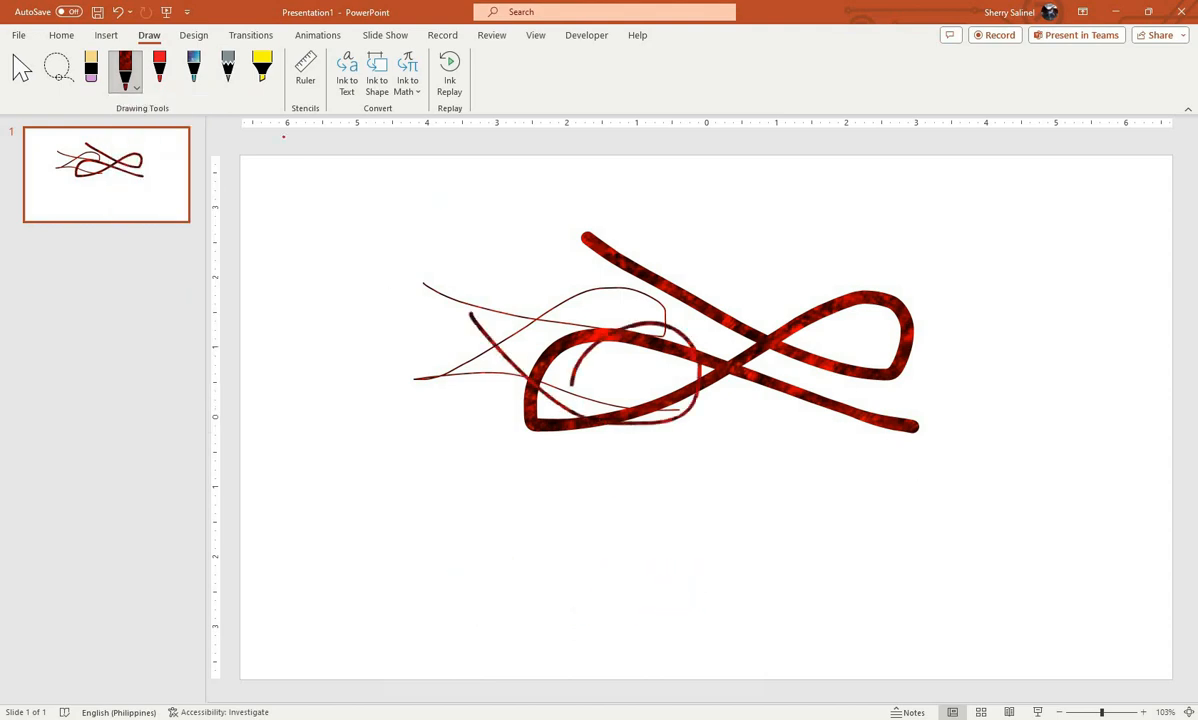
- Change the pen's ink to the gold glitter effect and draw a curved stroke over the left part of the red strokes
click(133, 86)
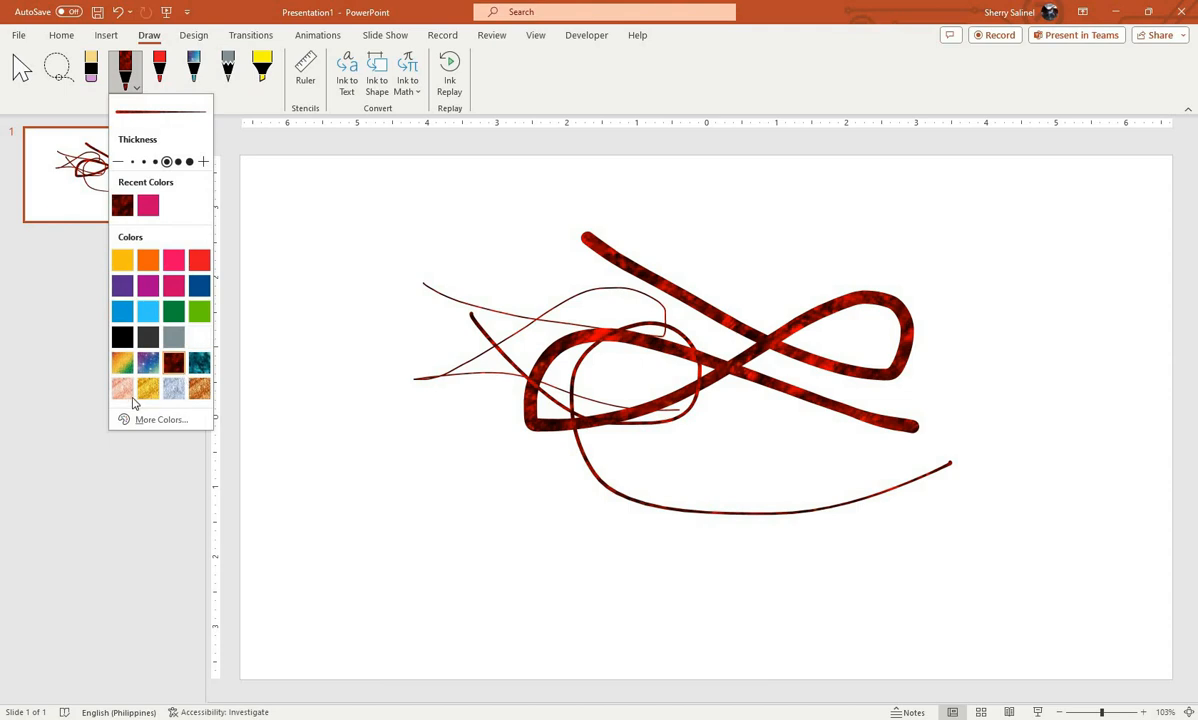
click(148, 388)
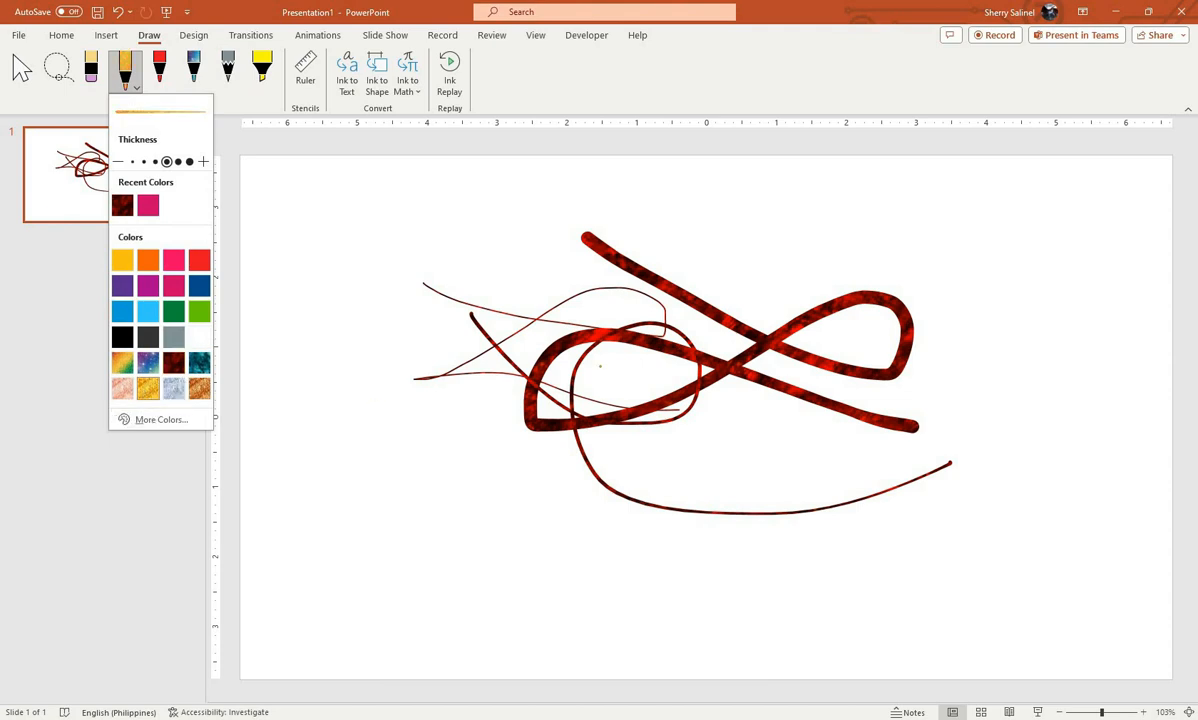
mouse_move(375, 397)
mouse_down()
mouse_move(556, 476)
mouse_move(516, 405)
mouse_up()
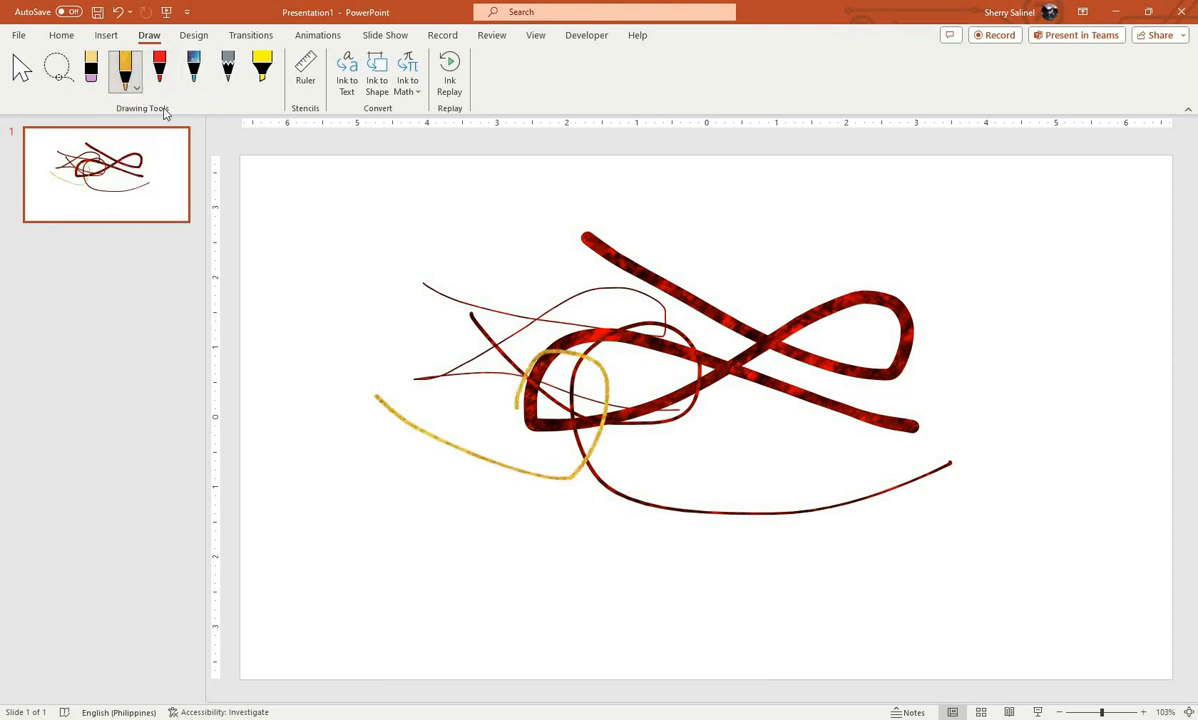
- Set the gold pen's thickness to 3.5 mm and draw three diagonal lines right of the red loops
click(135, 87)
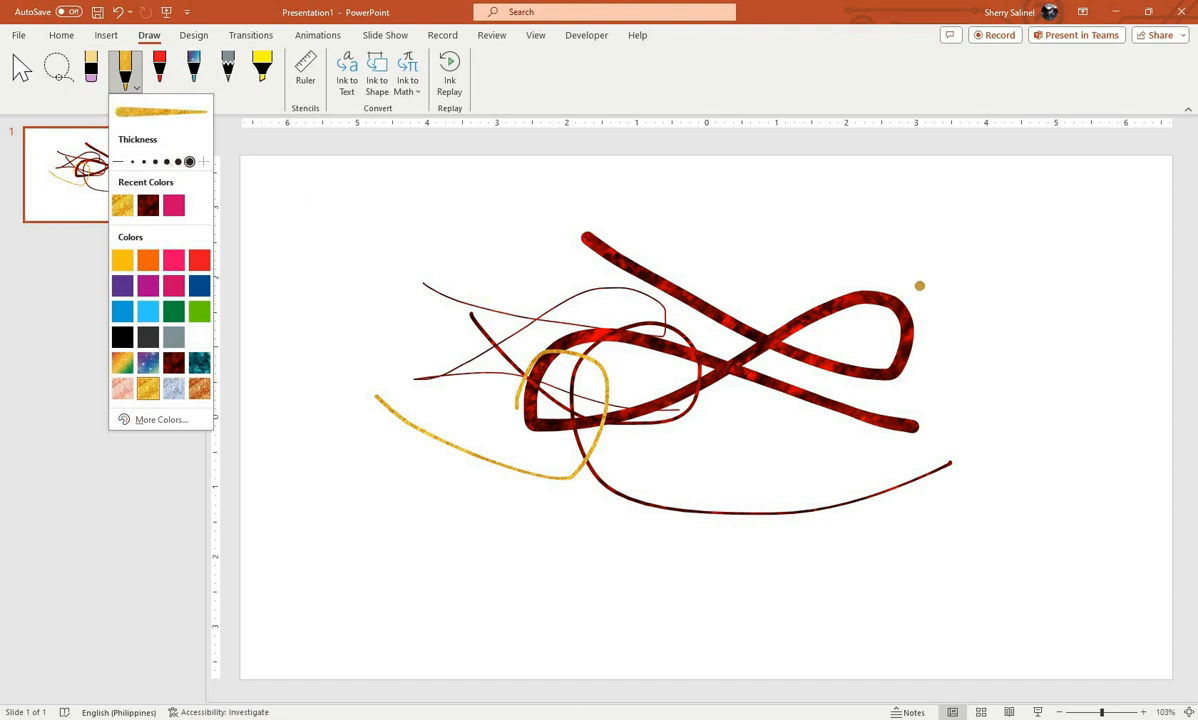
click(955, 406)
mouse_move(896, 246)
mouse_down()
mouse_move(944, 356)
mouse_move(1027, 436)
mouse_up()
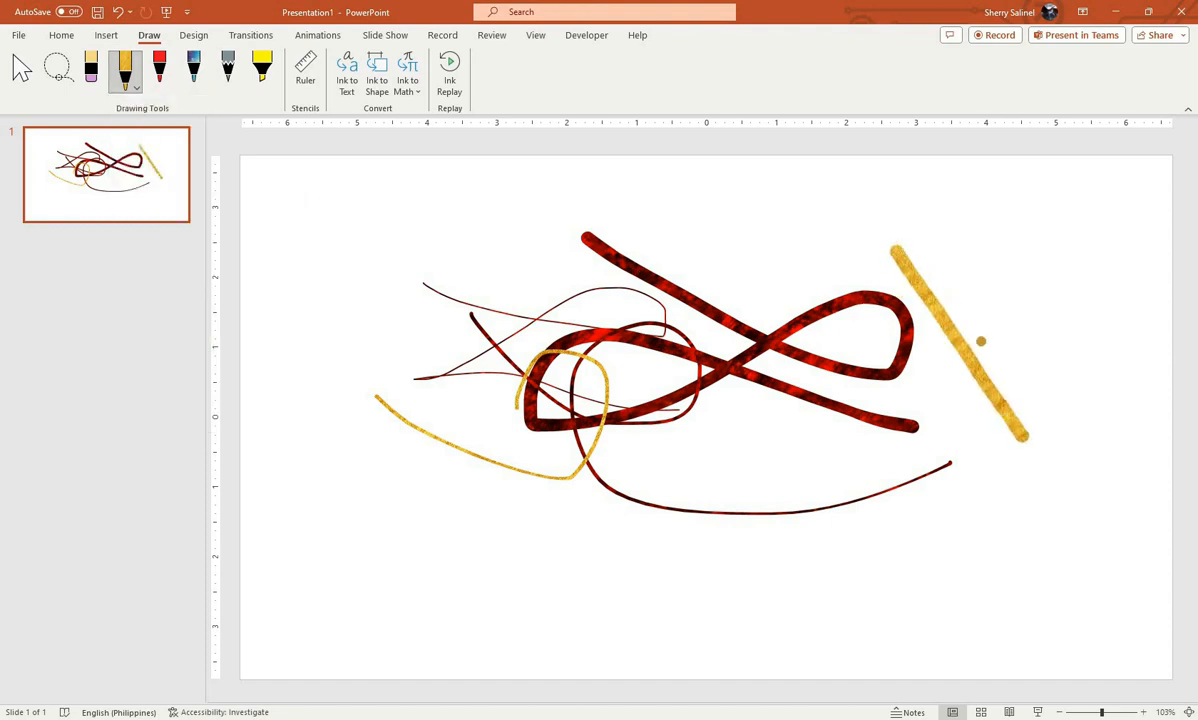
drag(903, 245, 1046, 428)
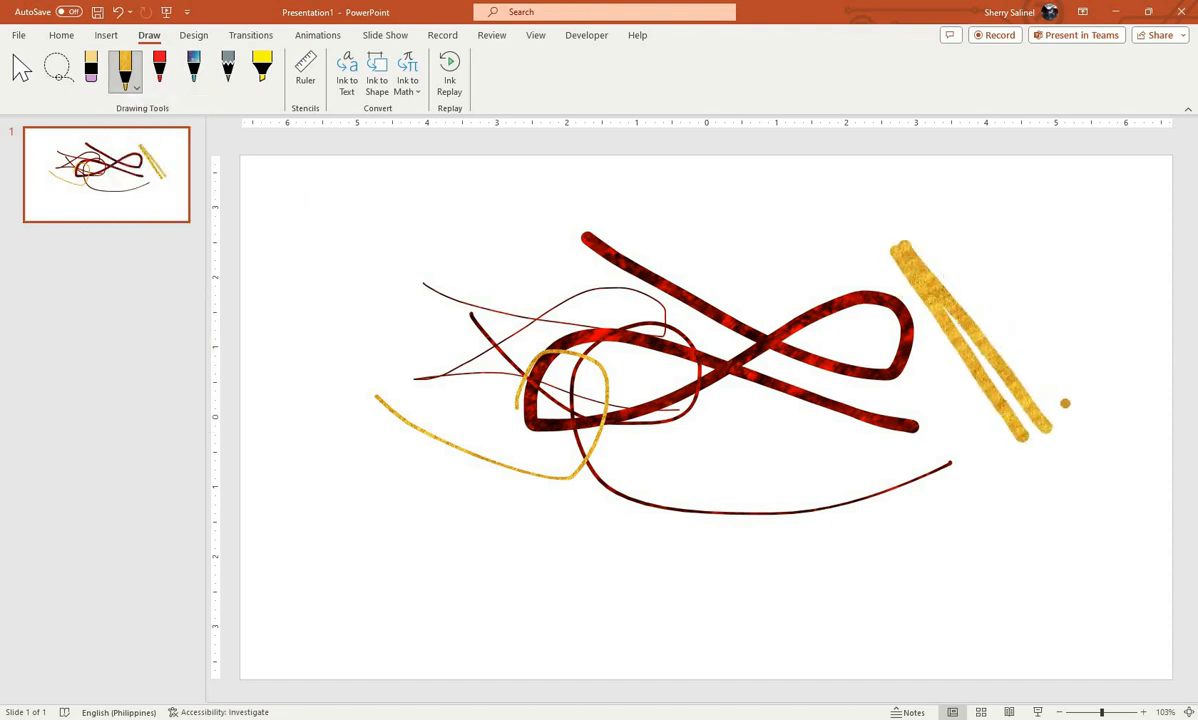
drag(918, 245, 1067, 401)
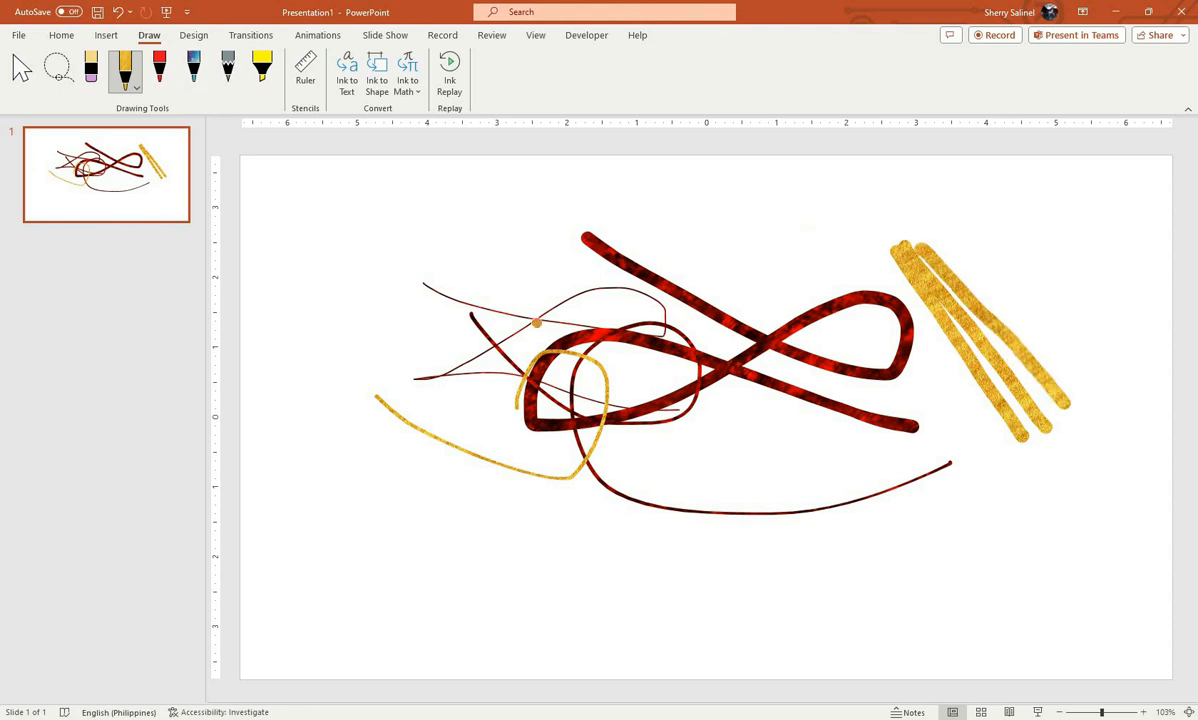
- Set the pen's ink to a dark purple from the standard color palette
click(134, 89)
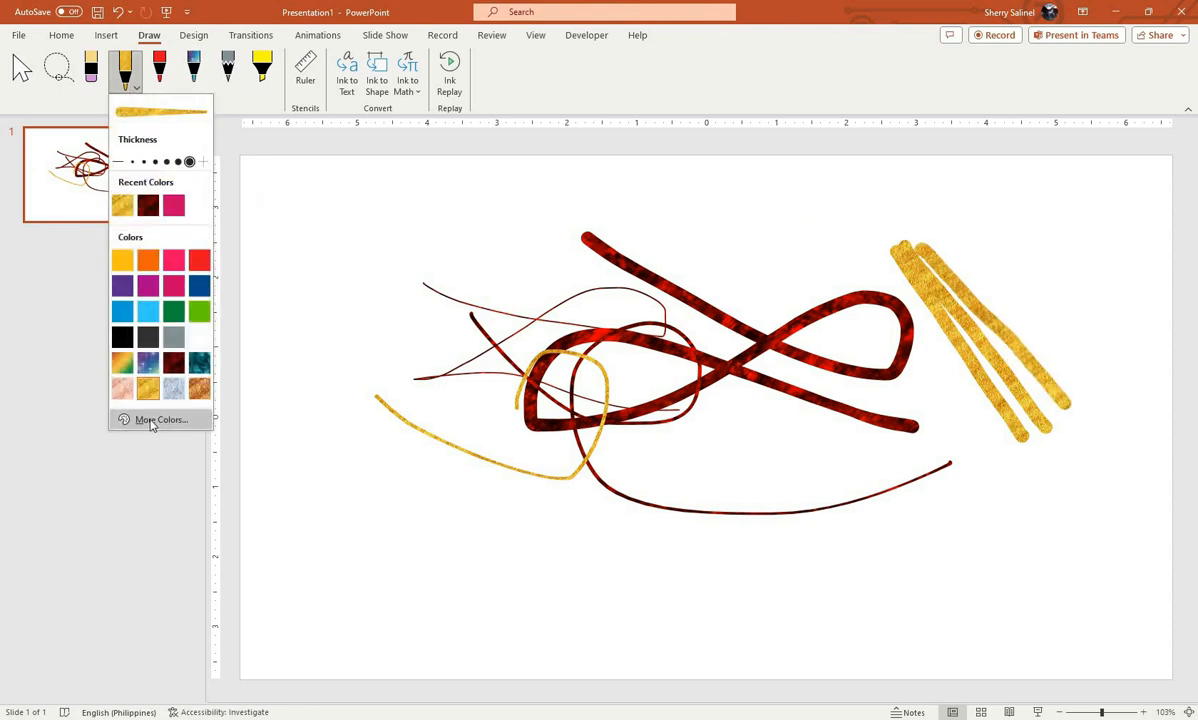
click(160, 419)
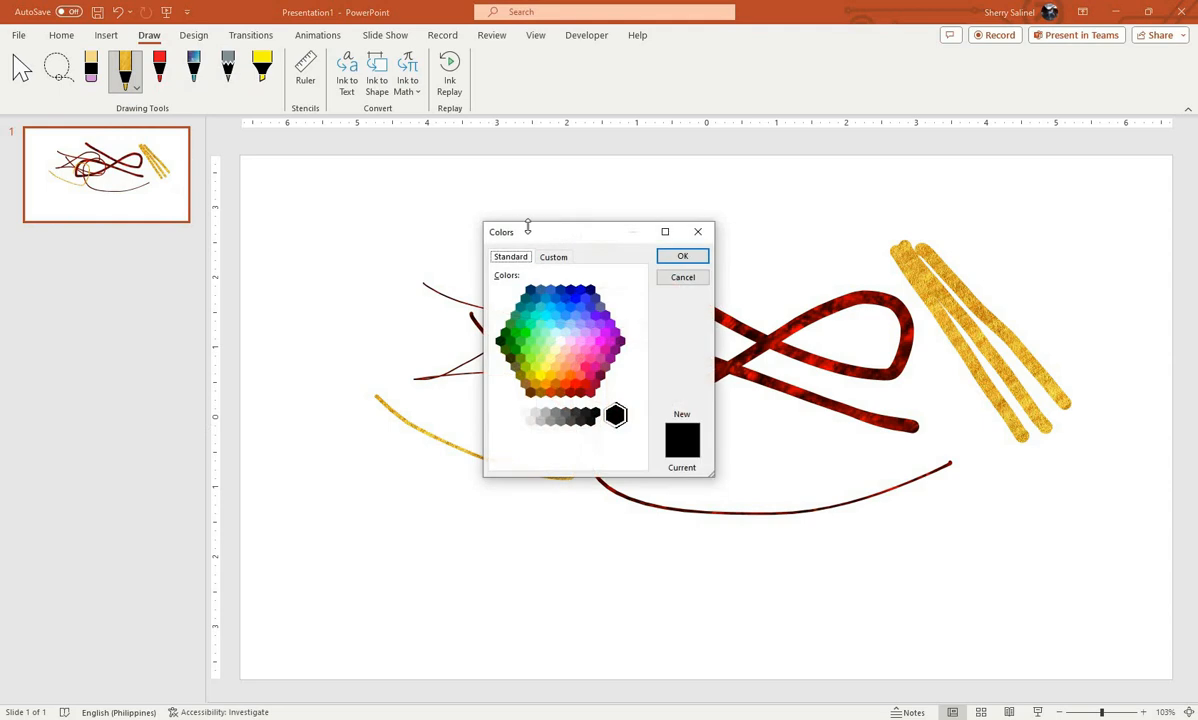
drag(586, 236, 220, 172)
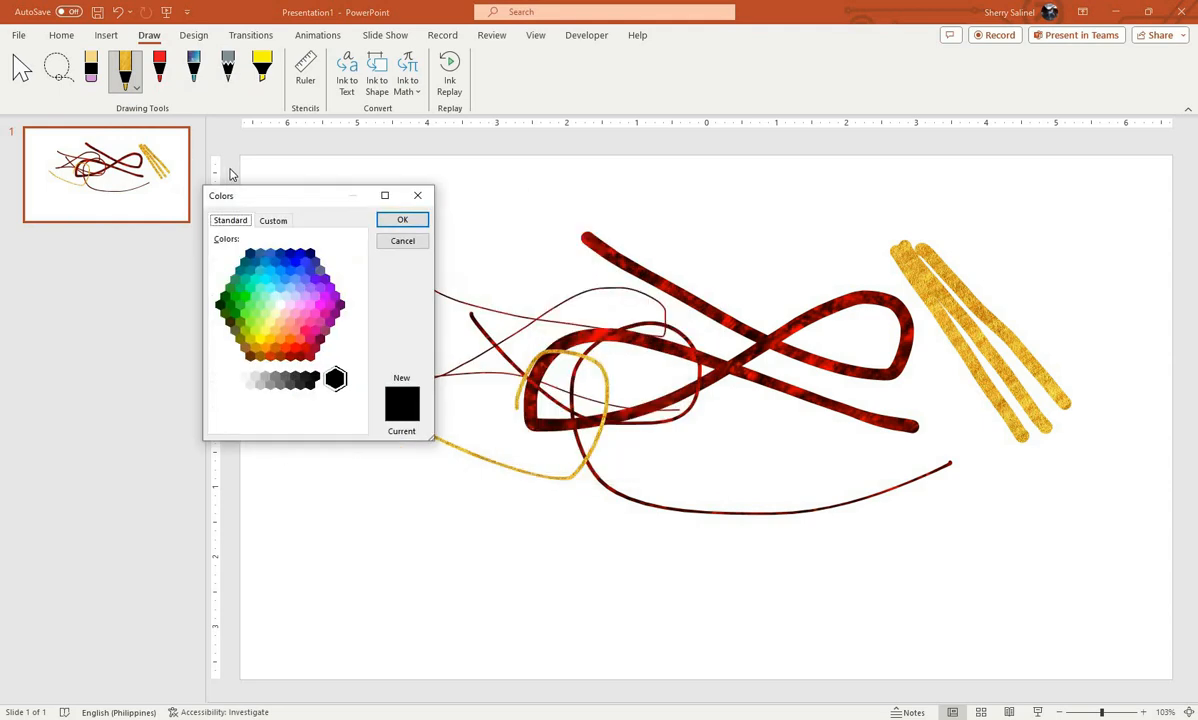
click(230, 274)
click(230, 235)
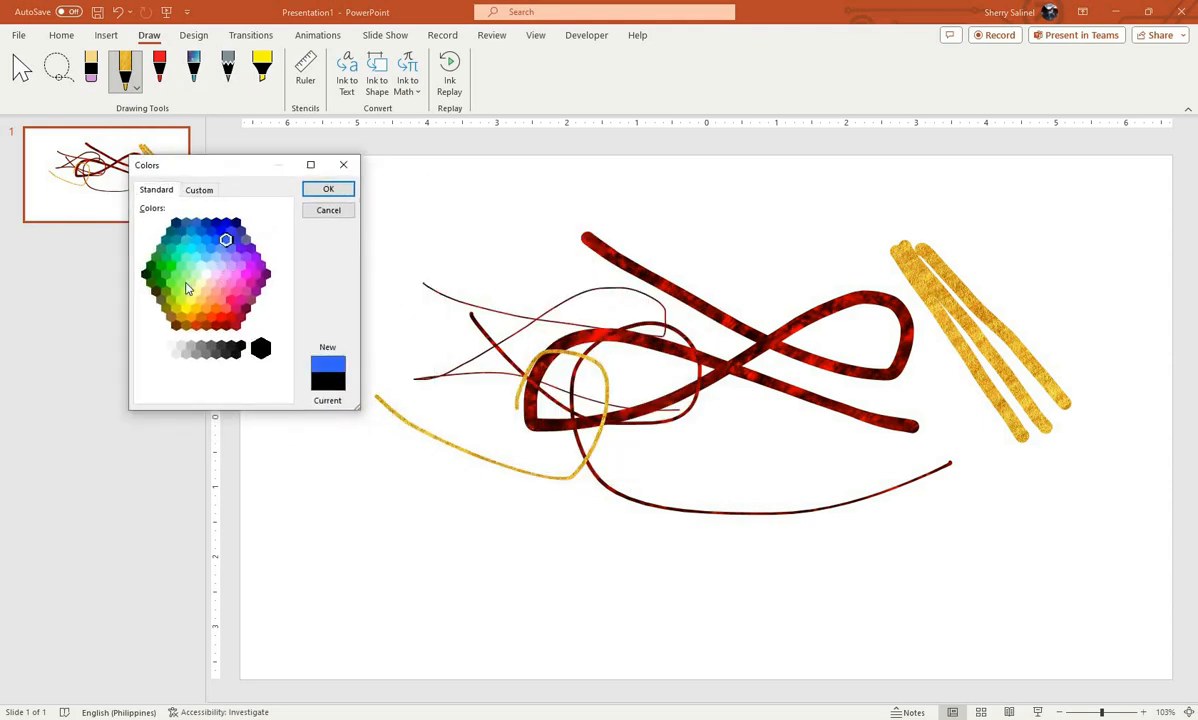
click(191, 283)
click(240, 283)
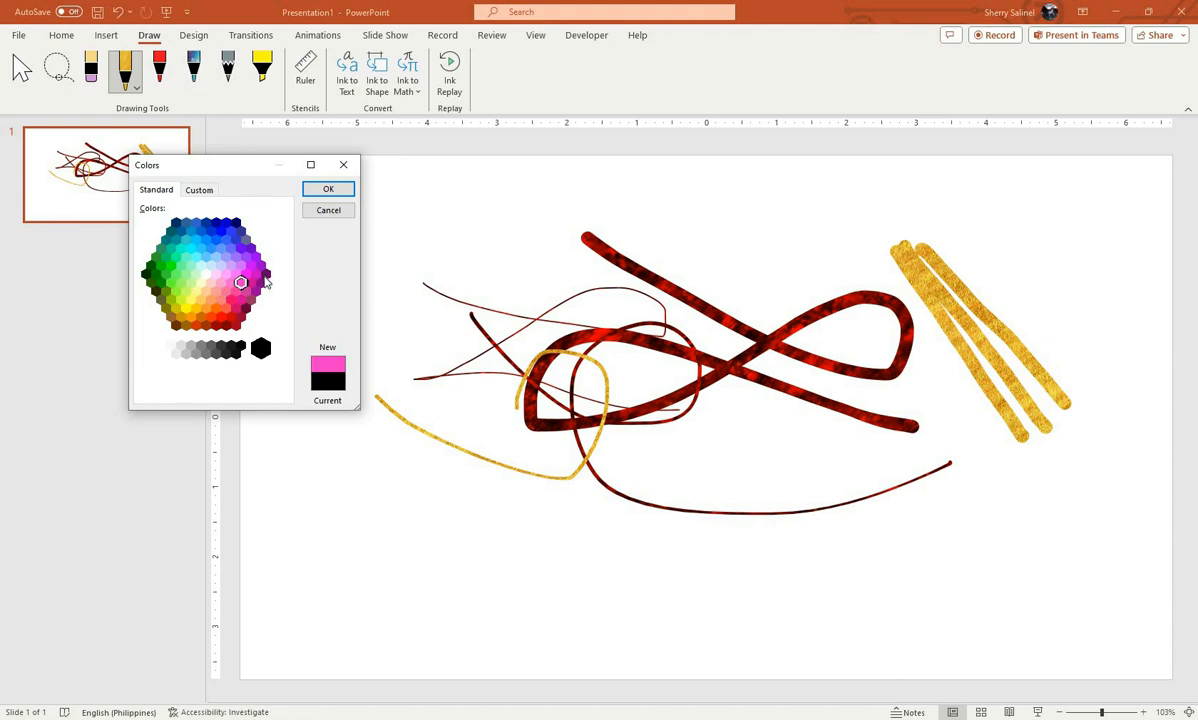
click(265, 274)
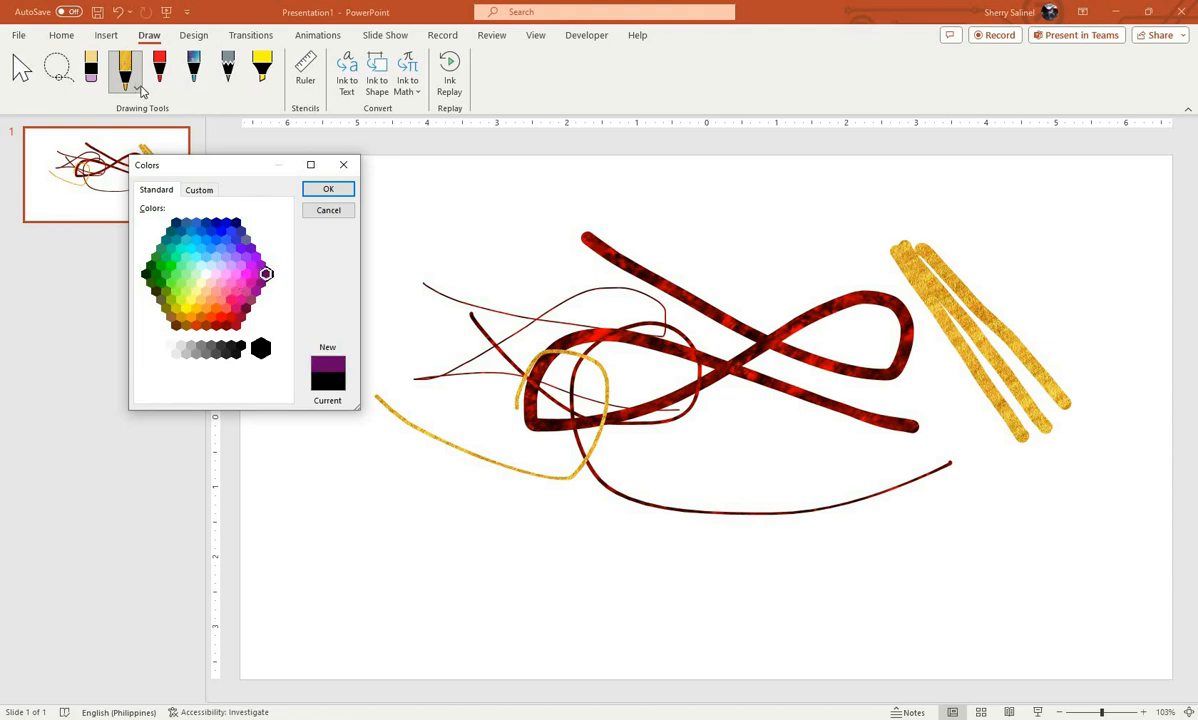
click(329, 190)
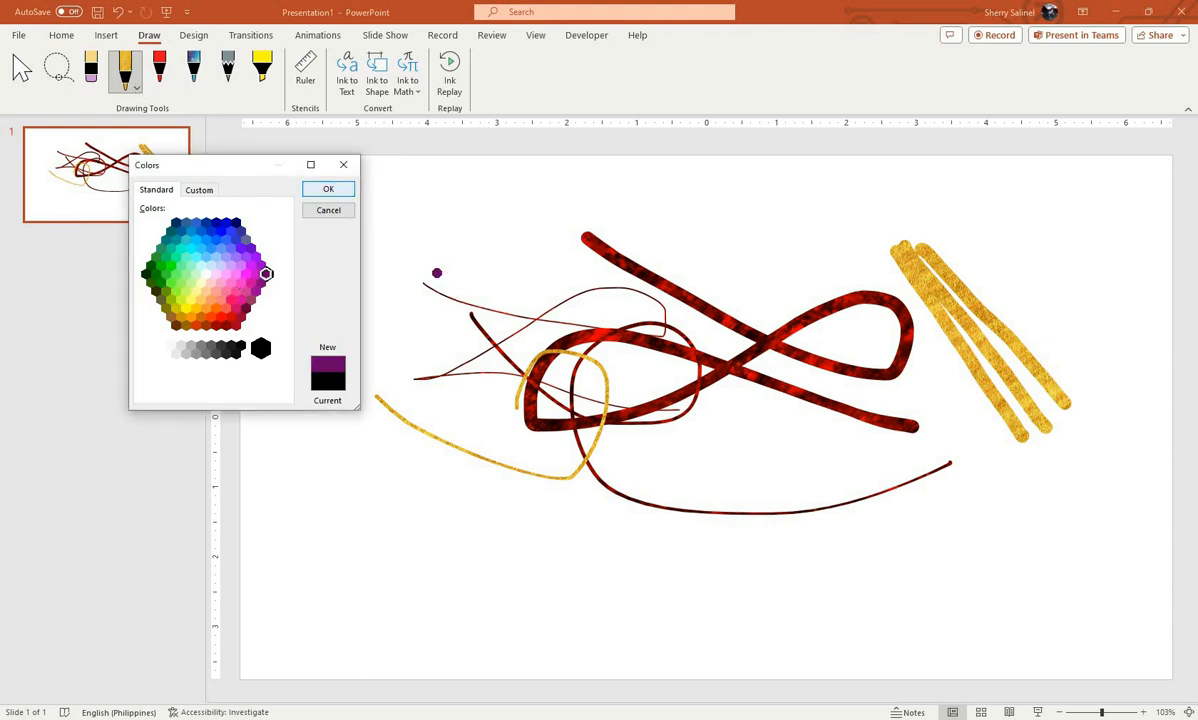
- Draw two thick dark purple diagonal strokes over the left part of the drawing
drag(399, 250, 606, 447)
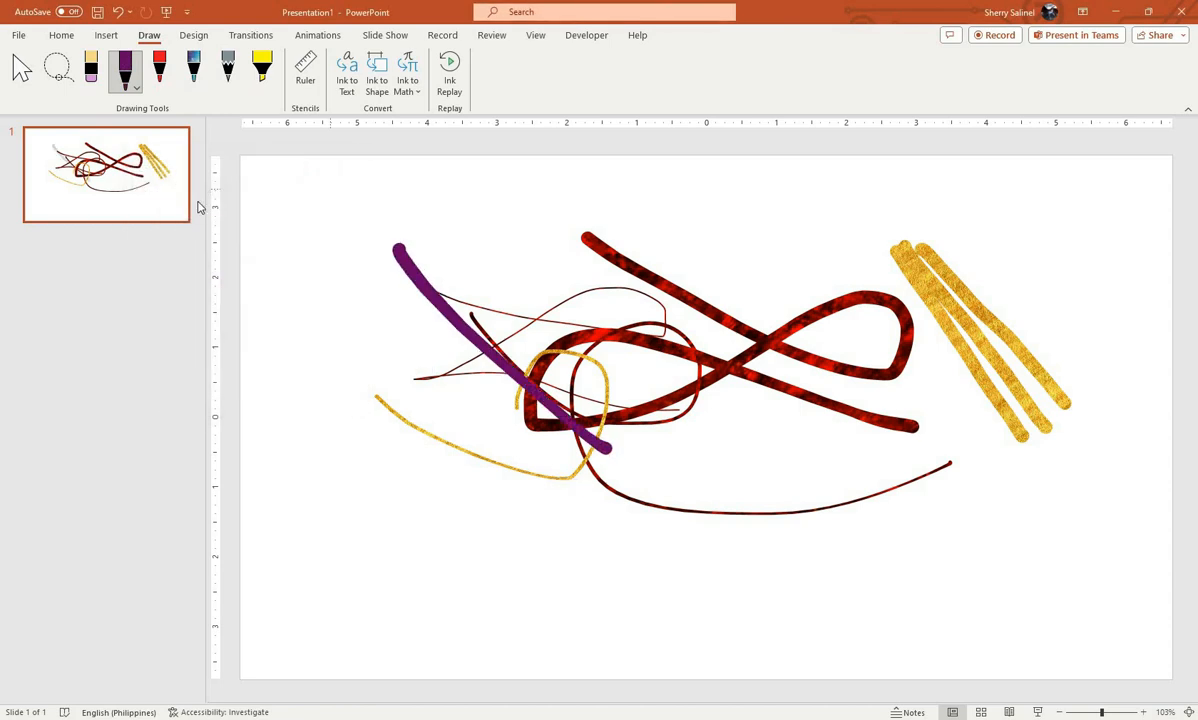
drag(426, 371, 577, 484)
click(127, 84)
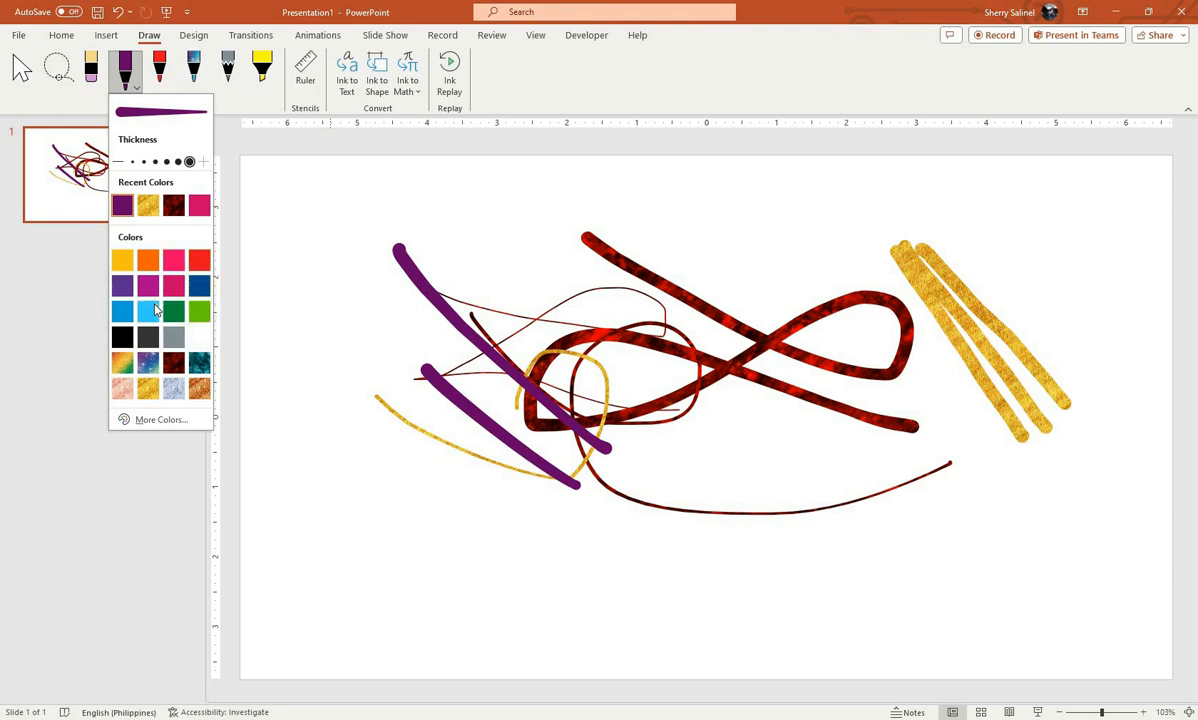
- Use the Stroke Eraser to remove the medium dark red curve and the three thick gold lines
click(91, 78)
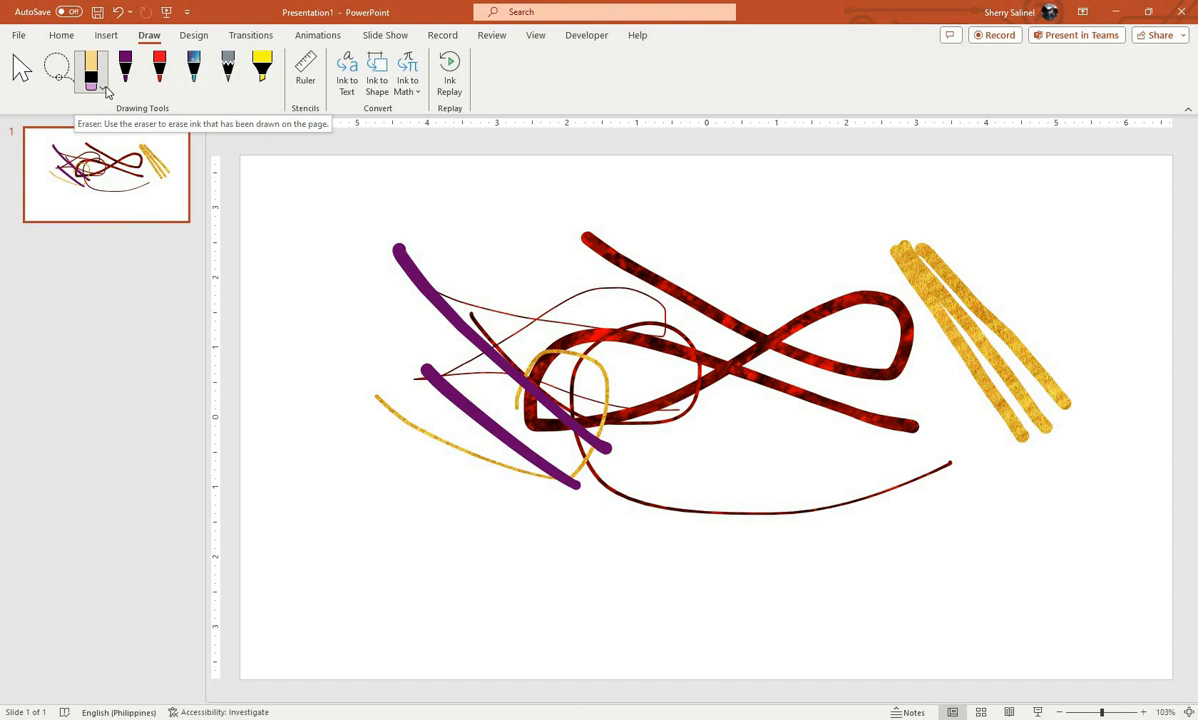
click(103, 88)
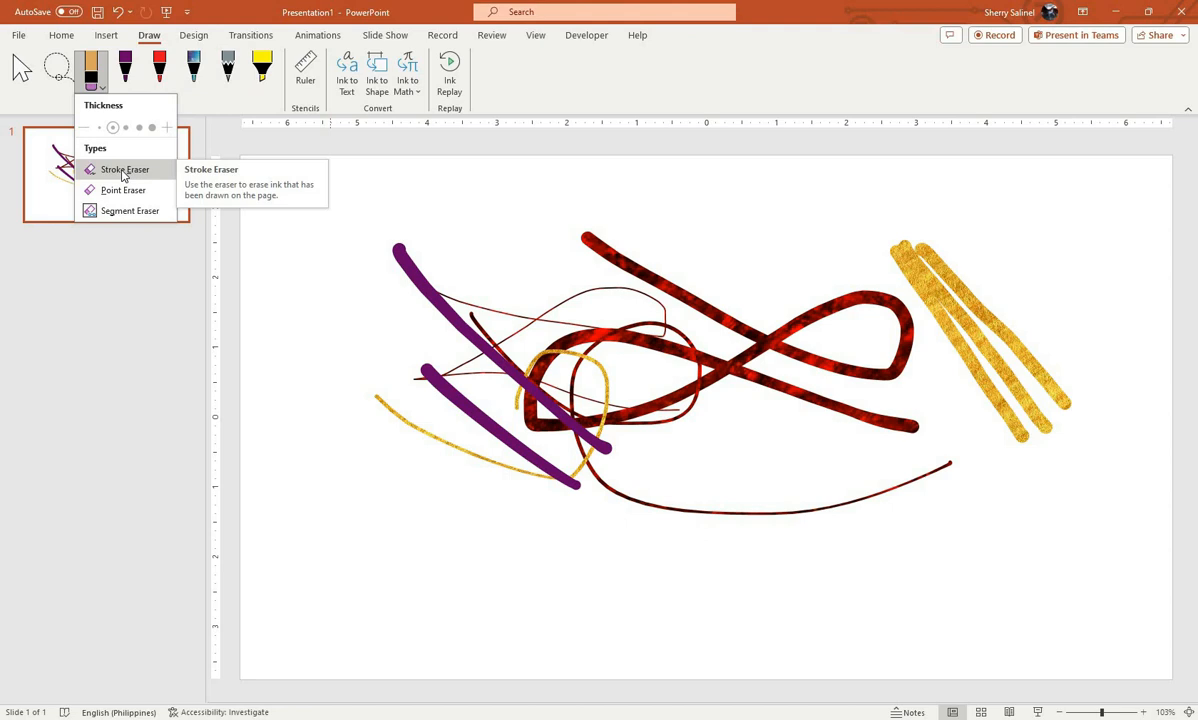
click(468, 270)
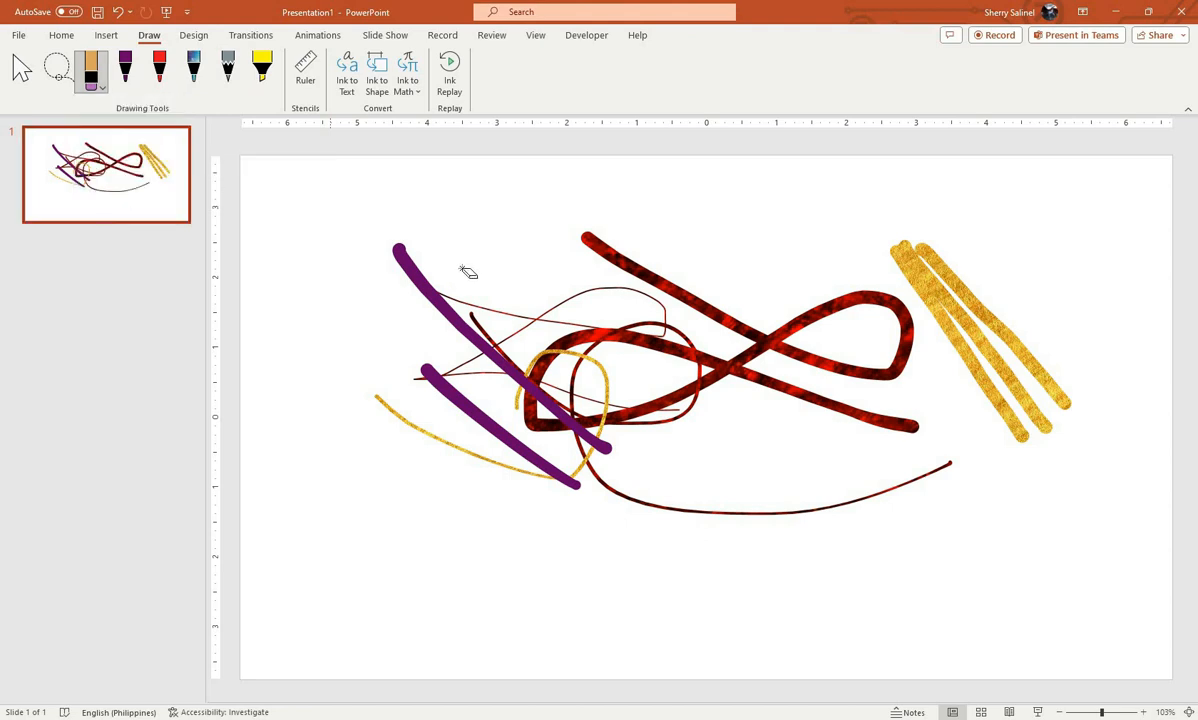
click(950, 465)
click(1021, 428)
click(1043, 423)
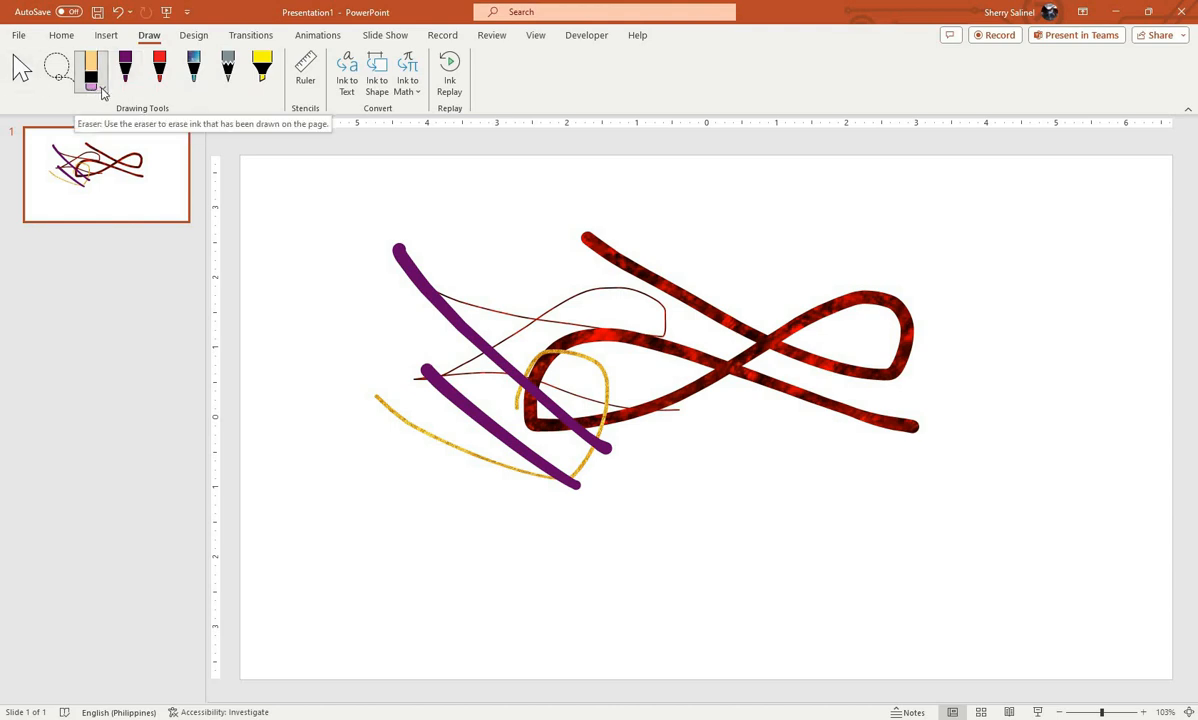
- Switch to the Point Eraser and erase the lower-left tail of the thin gold stroke
click(102, 88)
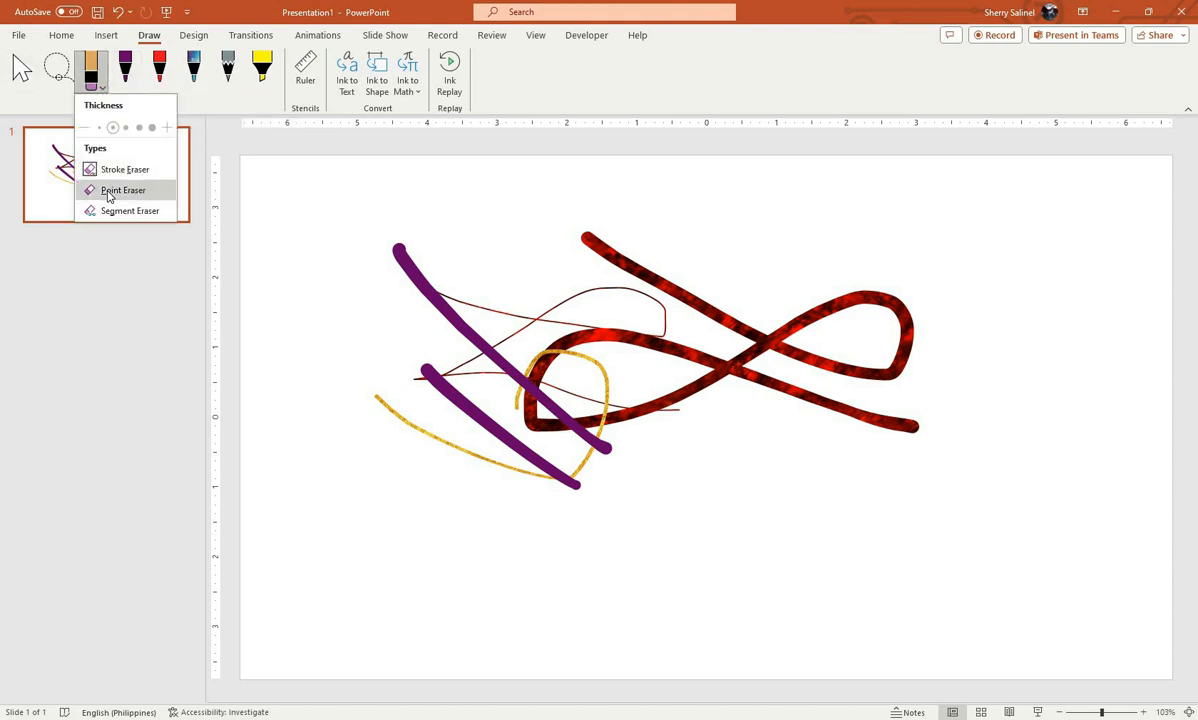
click(102, 88)
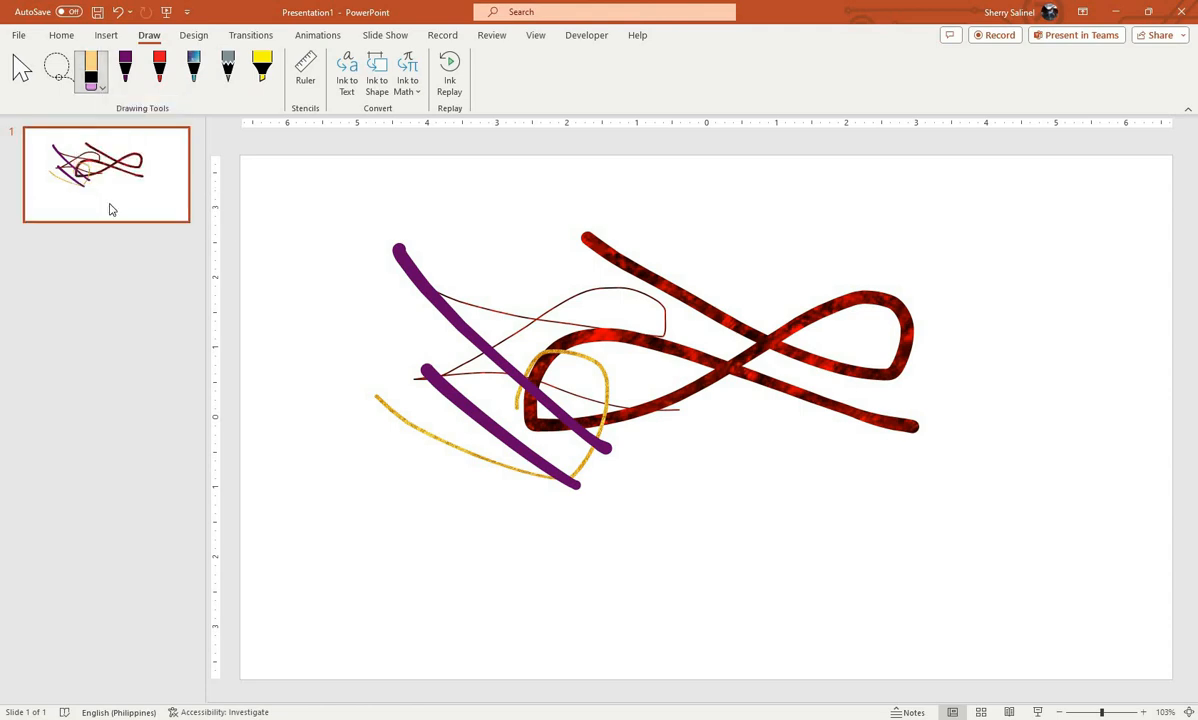
click(102, 88)
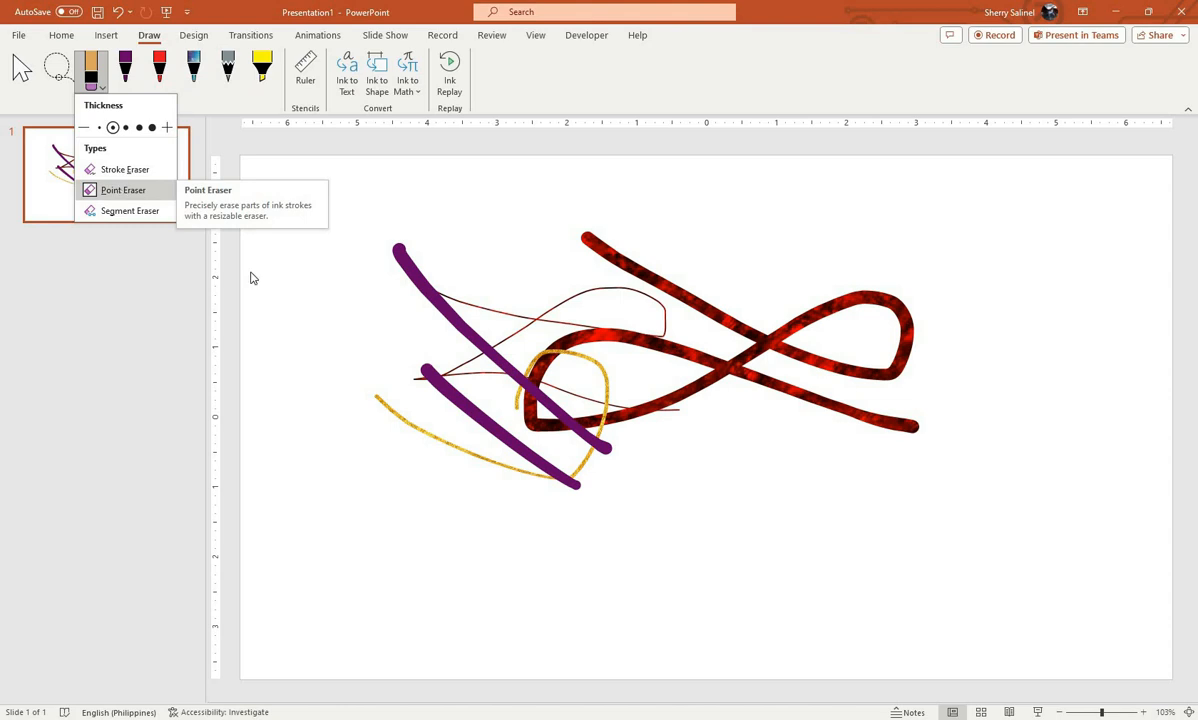
mouse_move(361, 373)
mouse_down()
mouse_move(455, 442)
mouse_move(673, 530)
mouse_up()
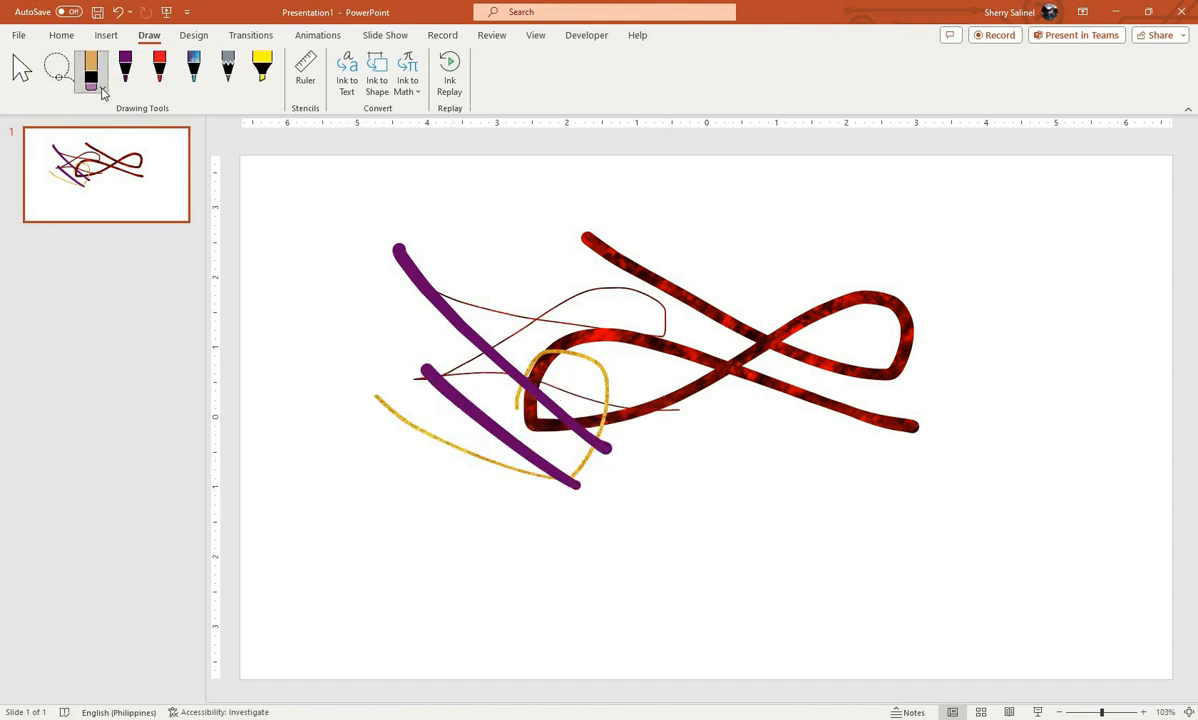
click(91, 72)
click(101, 189)
drag(379, 398, 376, 394)
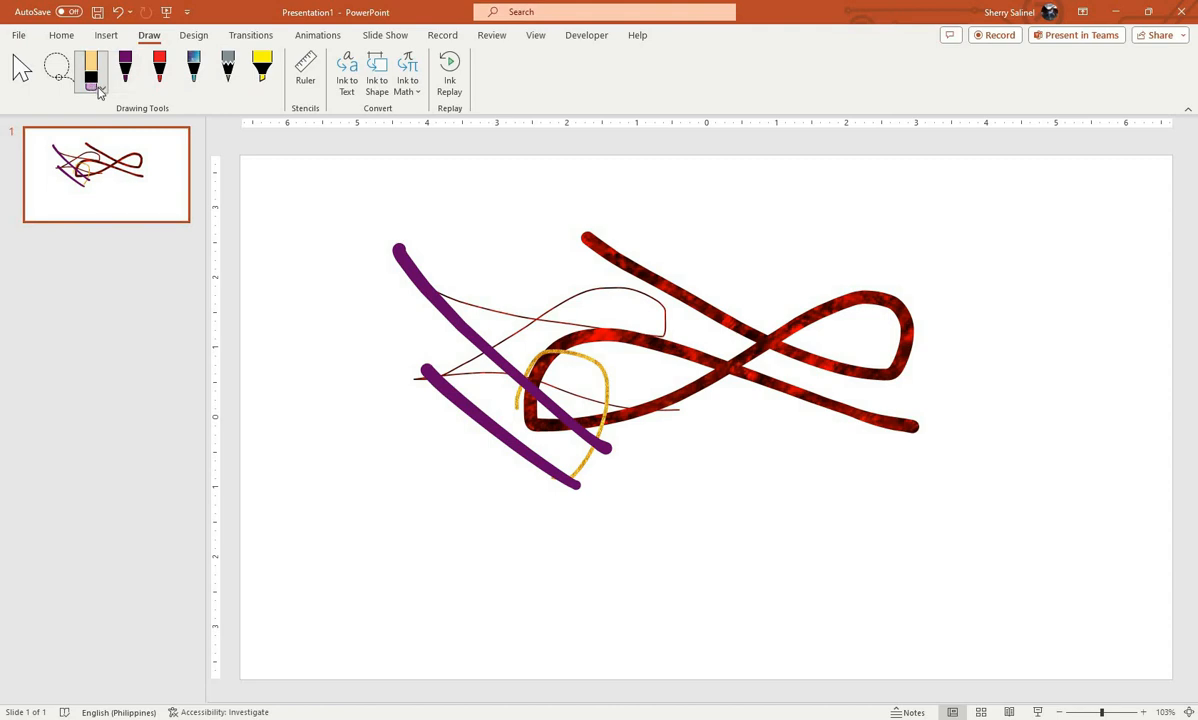
- Erase the lower purple stroke with the Point Eraser at its largest thickness
click(101, 89)
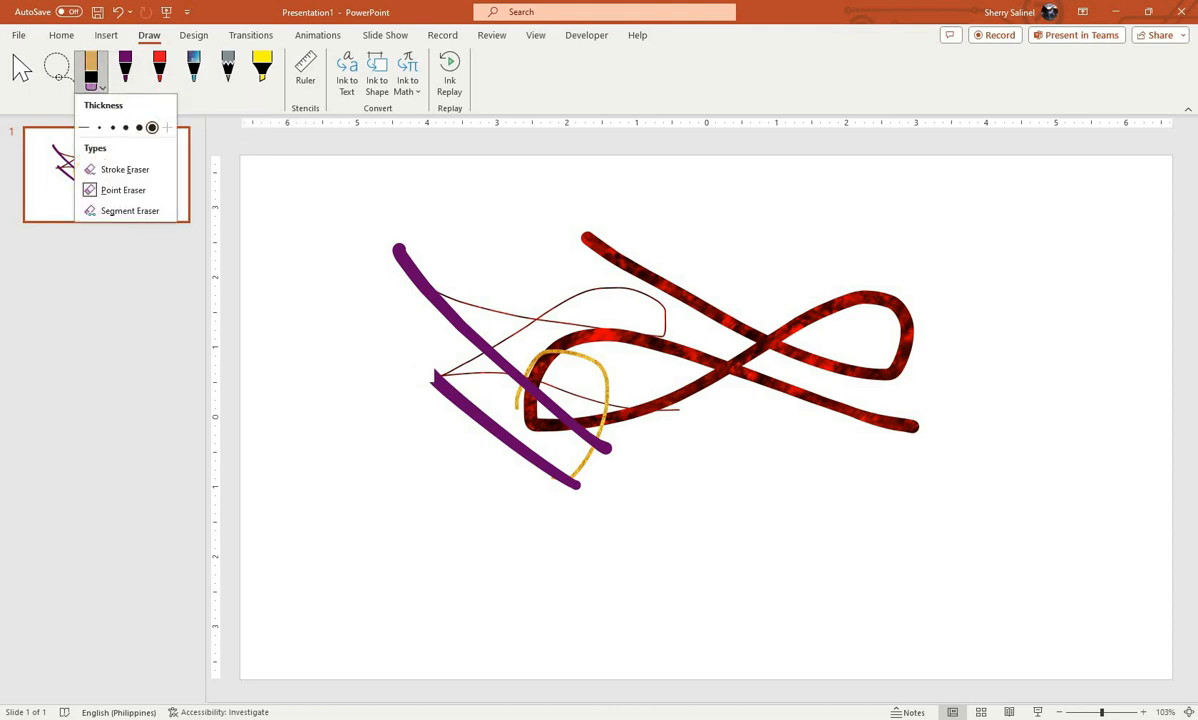
click(423, 371)
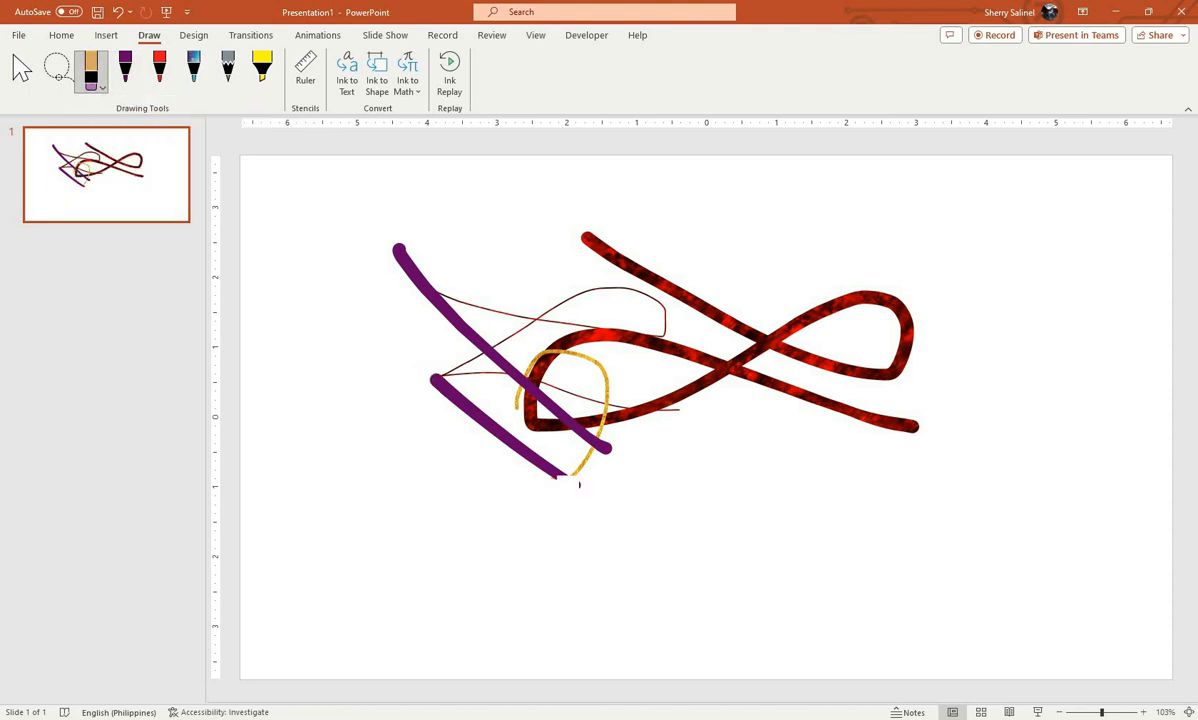
click(568, 486)
drag(540, 455, 430, 375)
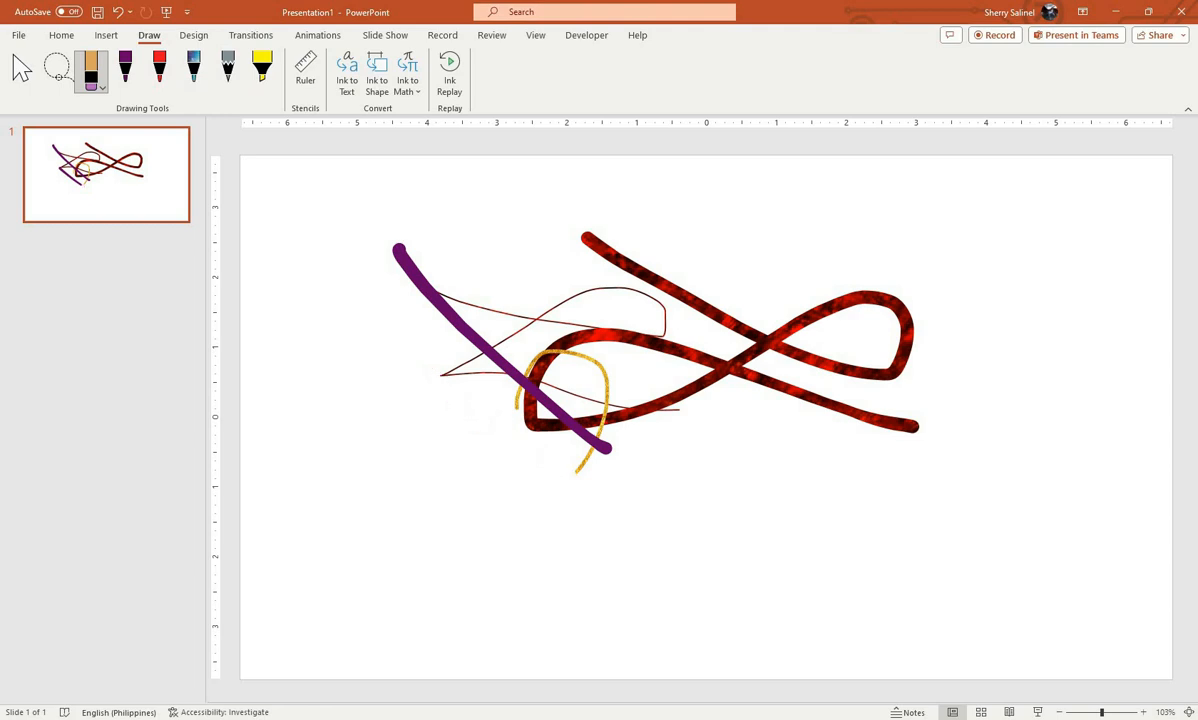
- Use the Segment Eraser to remove the upper loop and several left-hand segments of the thick dark red stroke
click(101, 88)
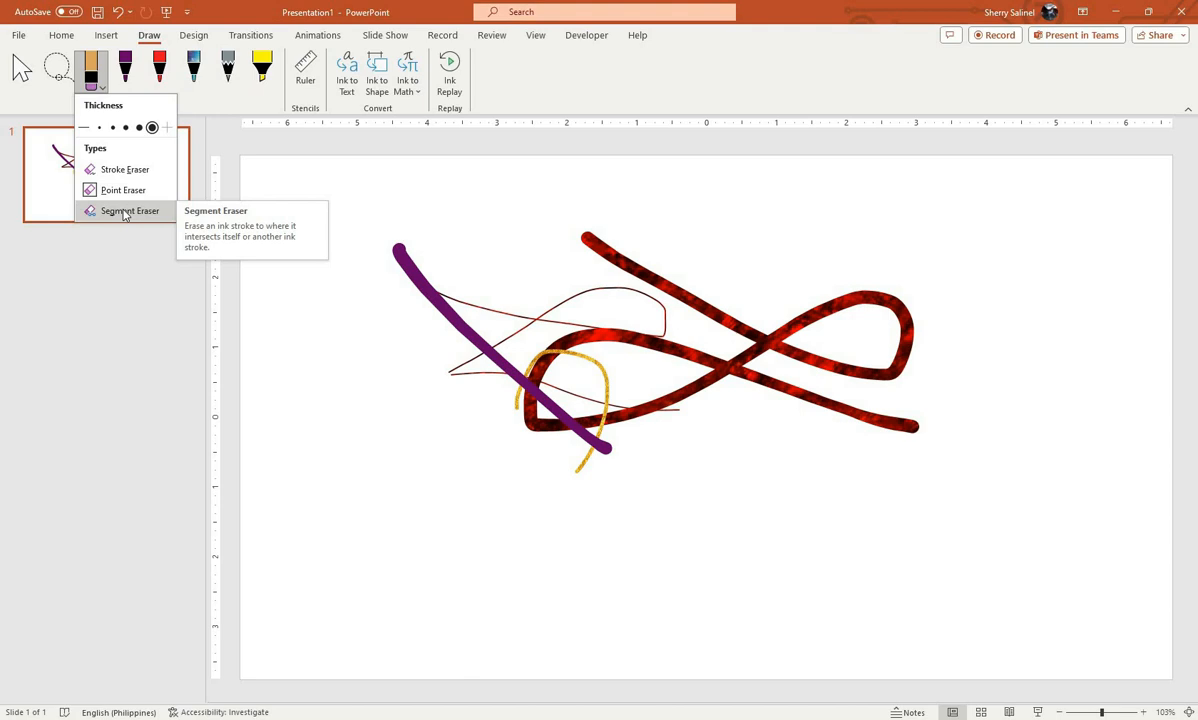
click(125, 212)
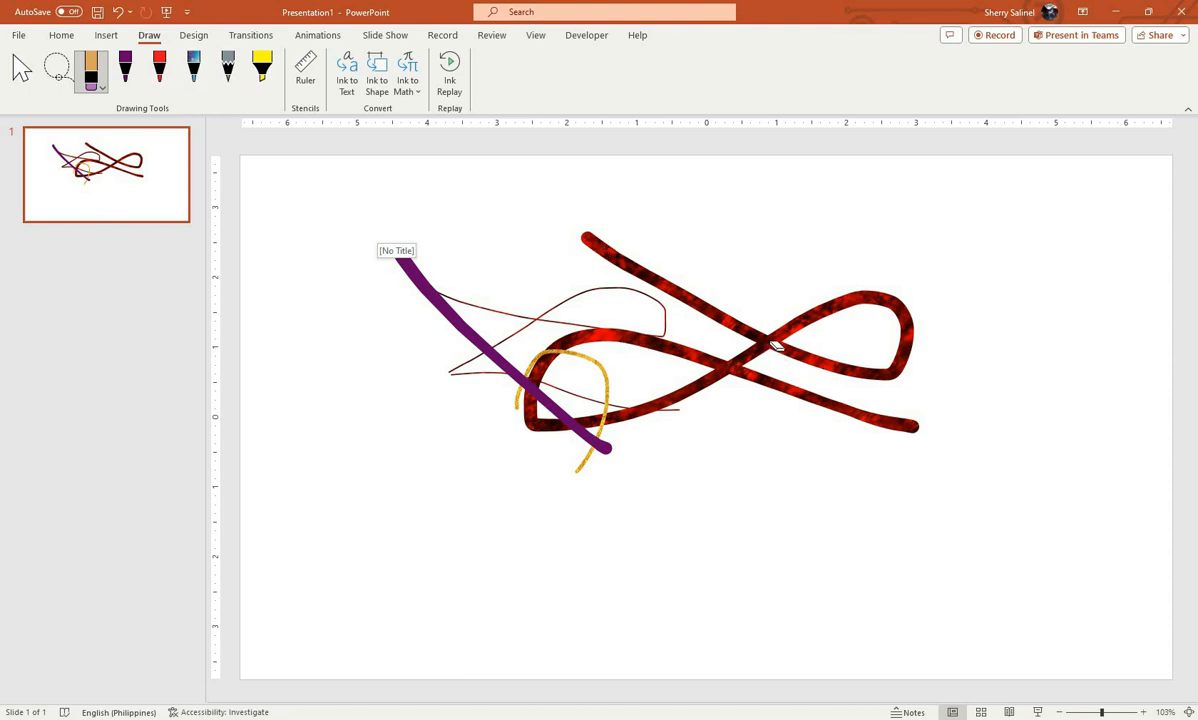
drag(734, 333, 780, 350)
click(794, 357)
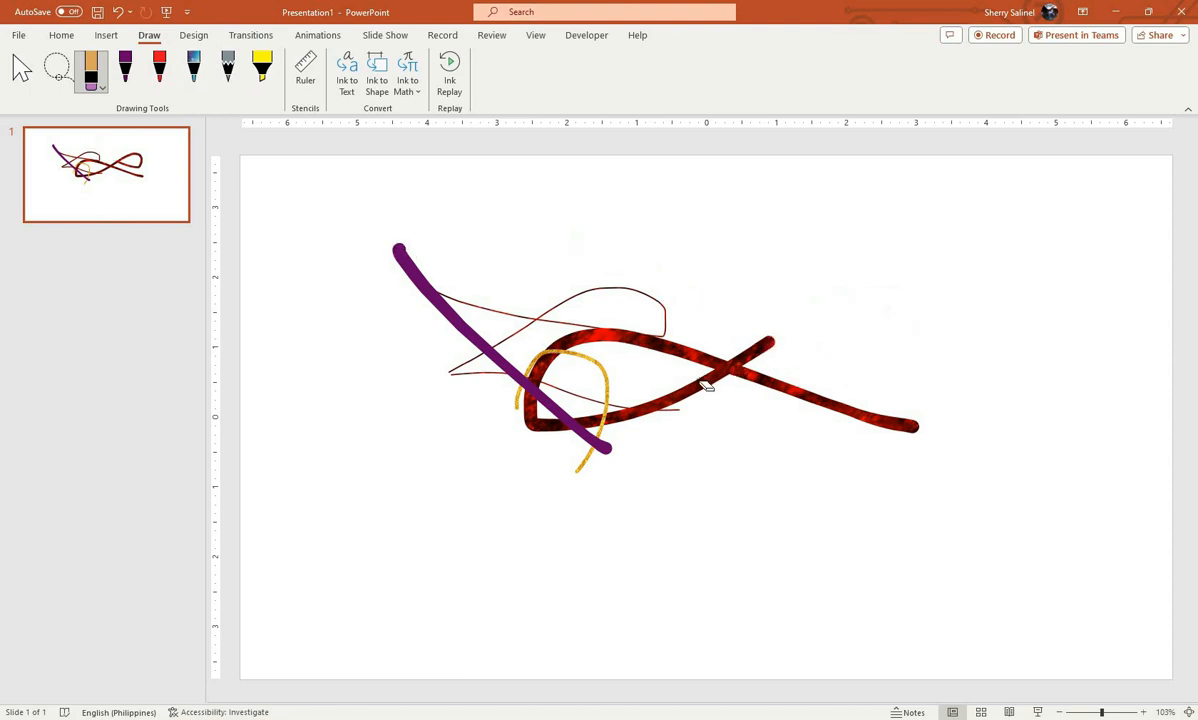
click(682, 390)
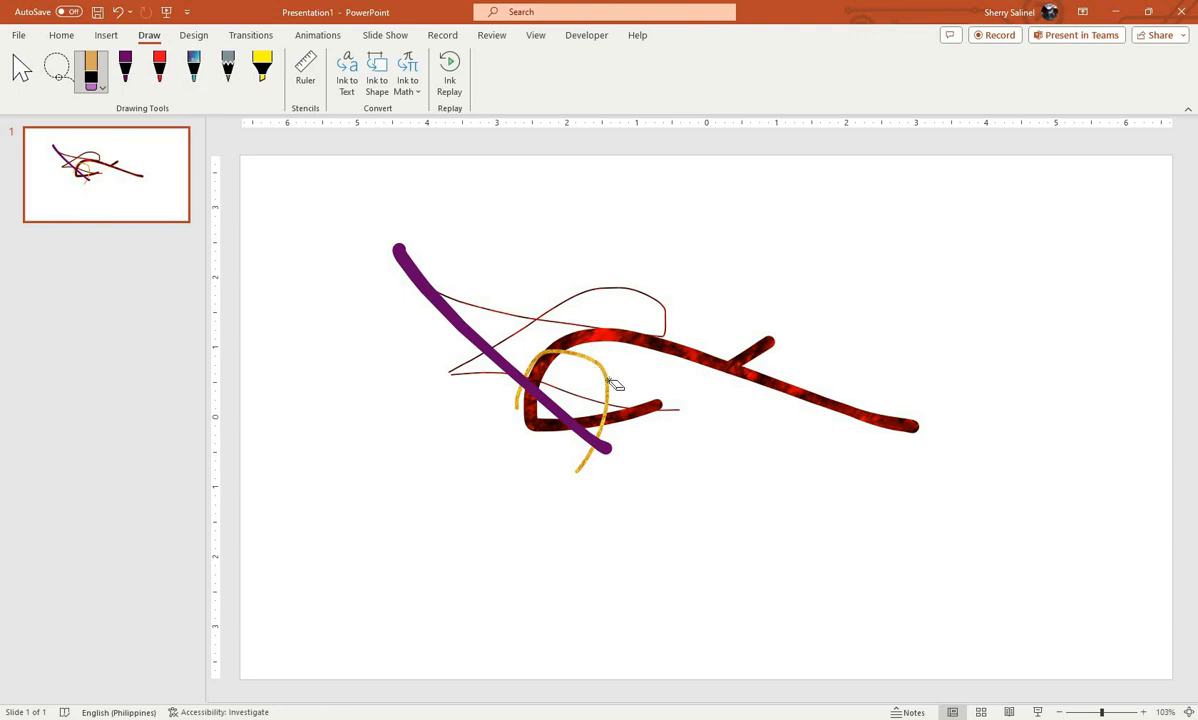
click(578, 354)
click(546, 398)
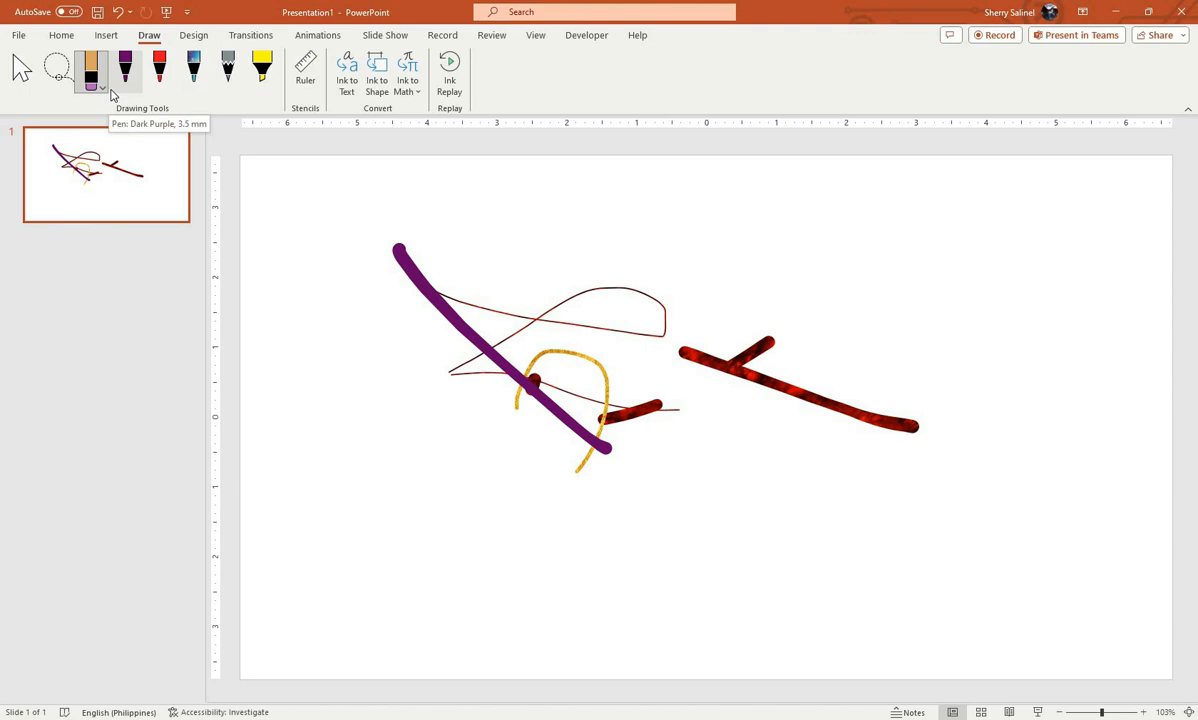
click(160, 72)
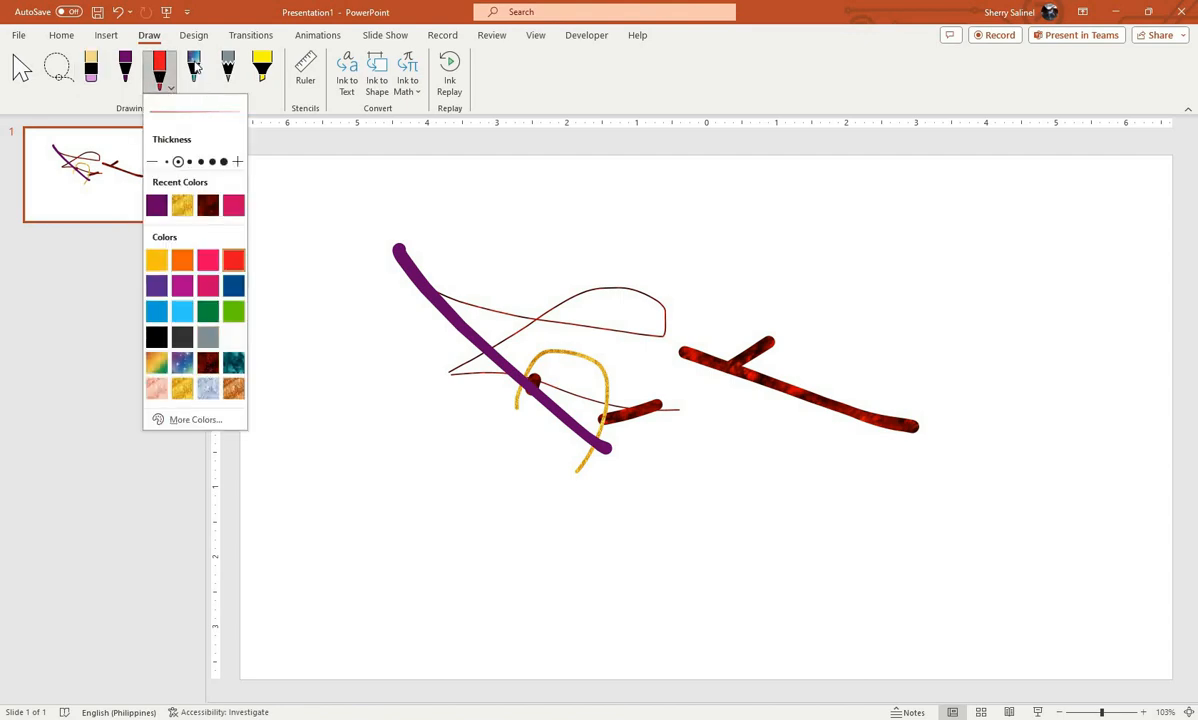
click(197, 78)
click(199, 82)
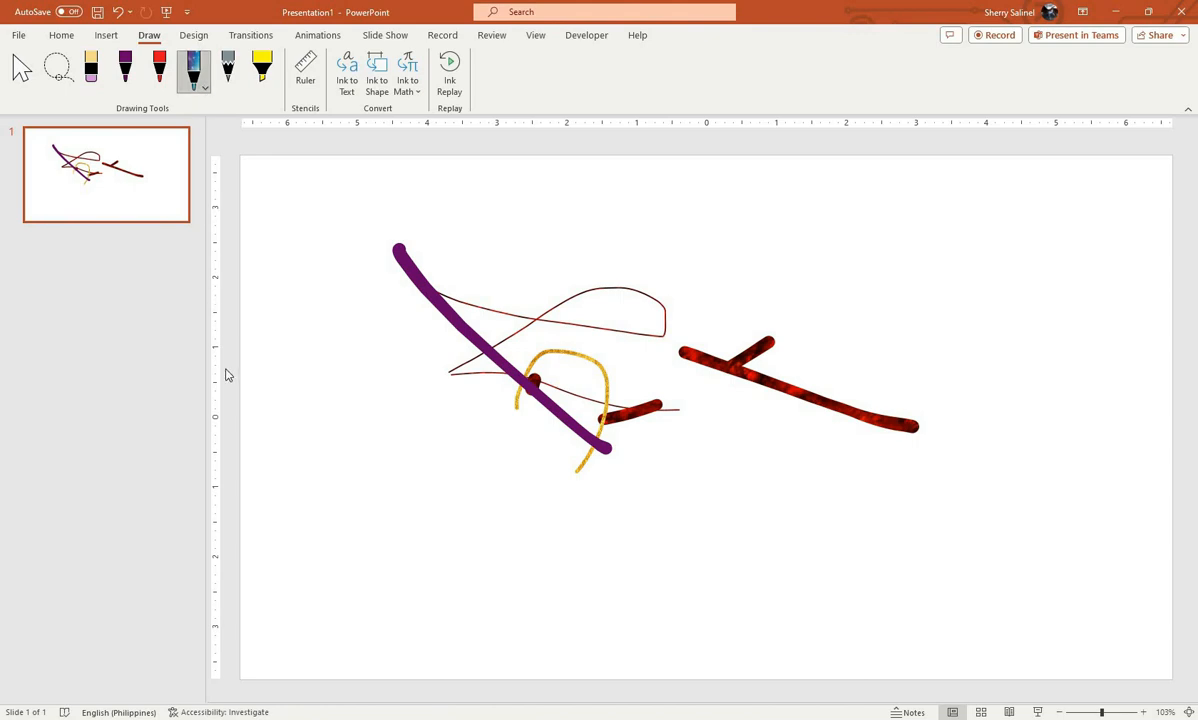
- Draw a thin gray looping pencil stroke in the slide's upper-right area
click(230, 78)
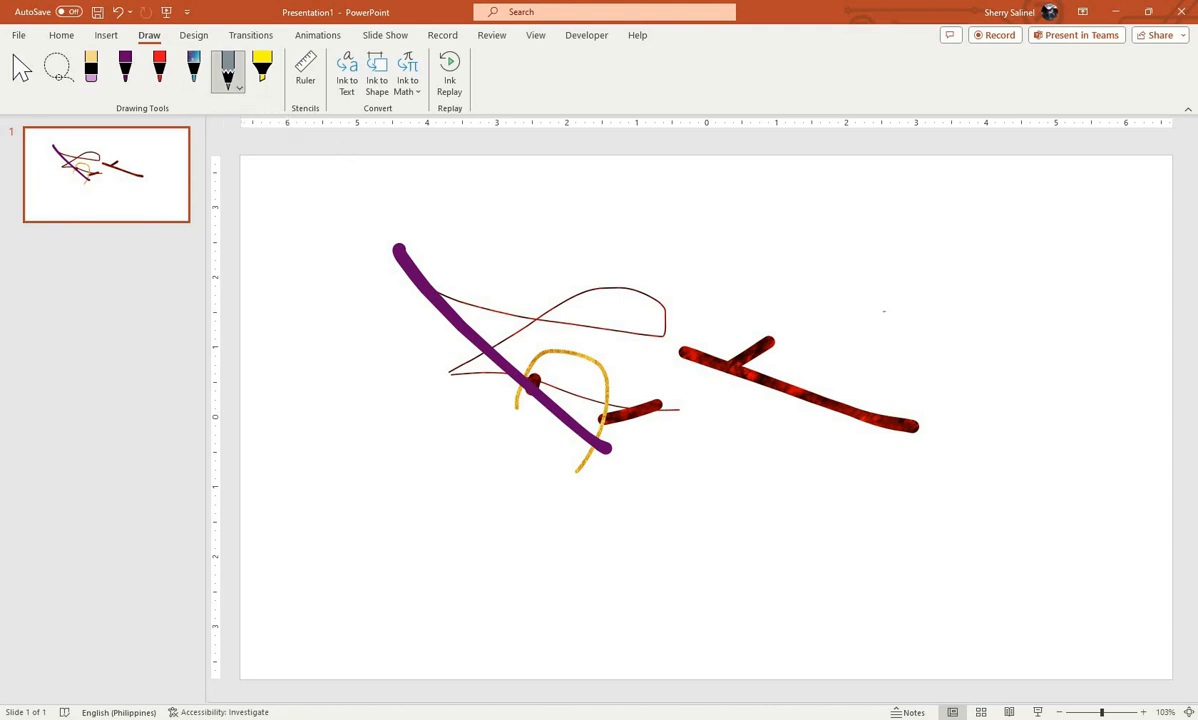
drag(886, 256, 1002, 293)
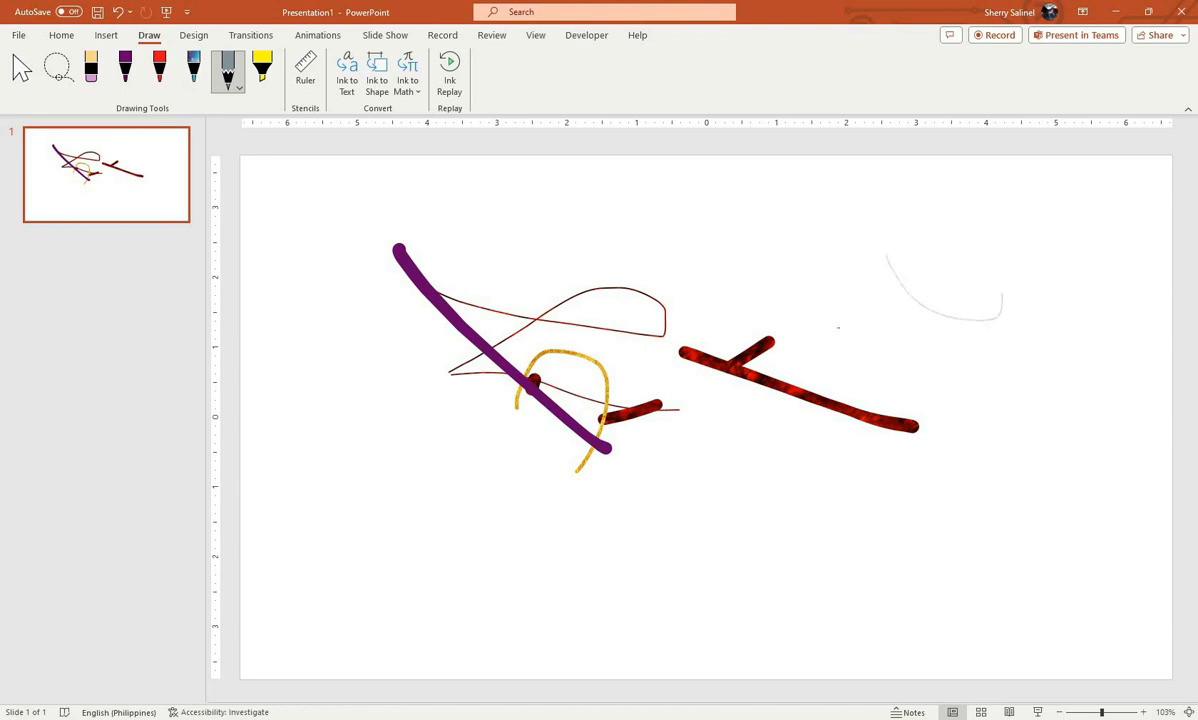
- Set the pencil to dark pink at its largest thickness and draw three diagonal strokes above the remaining thick dark red line
click(237, 88)
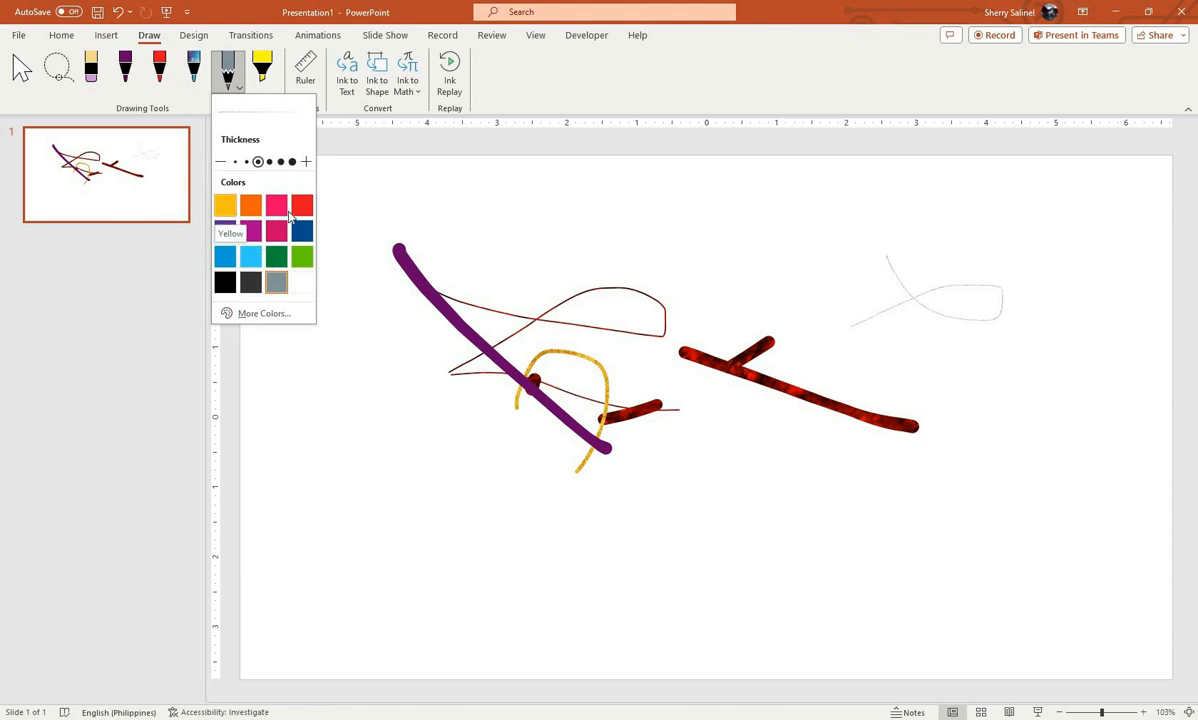
click(276, 234)
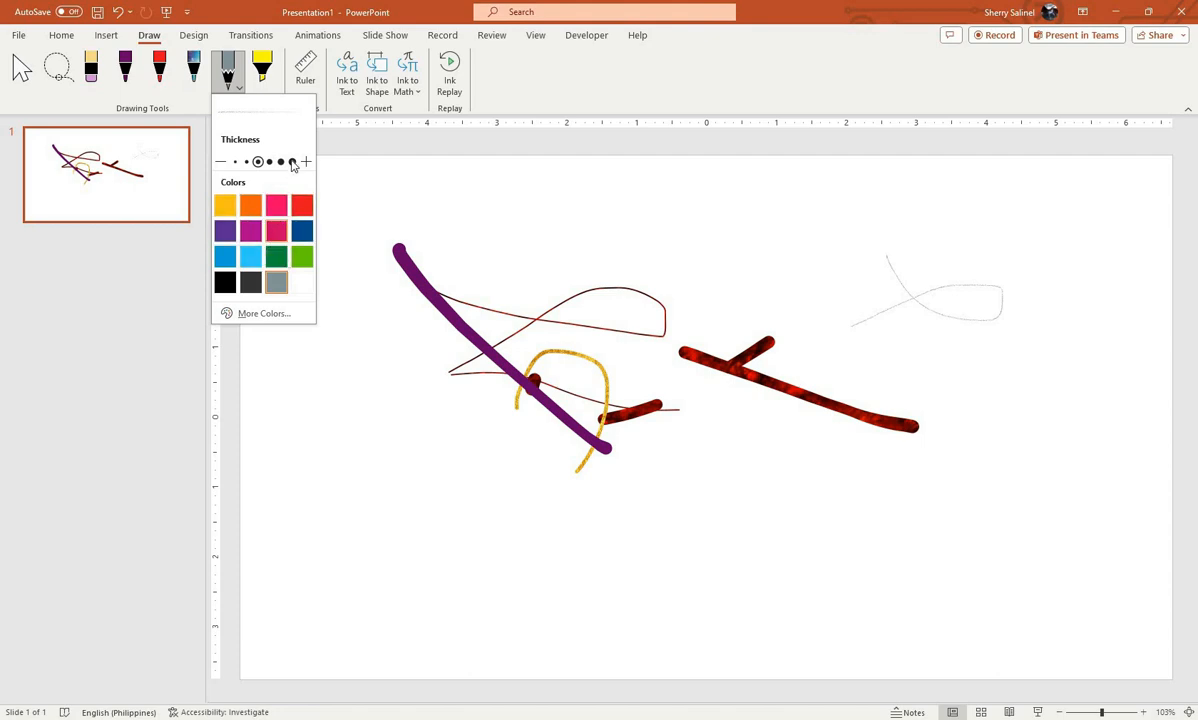
click(292, 161)
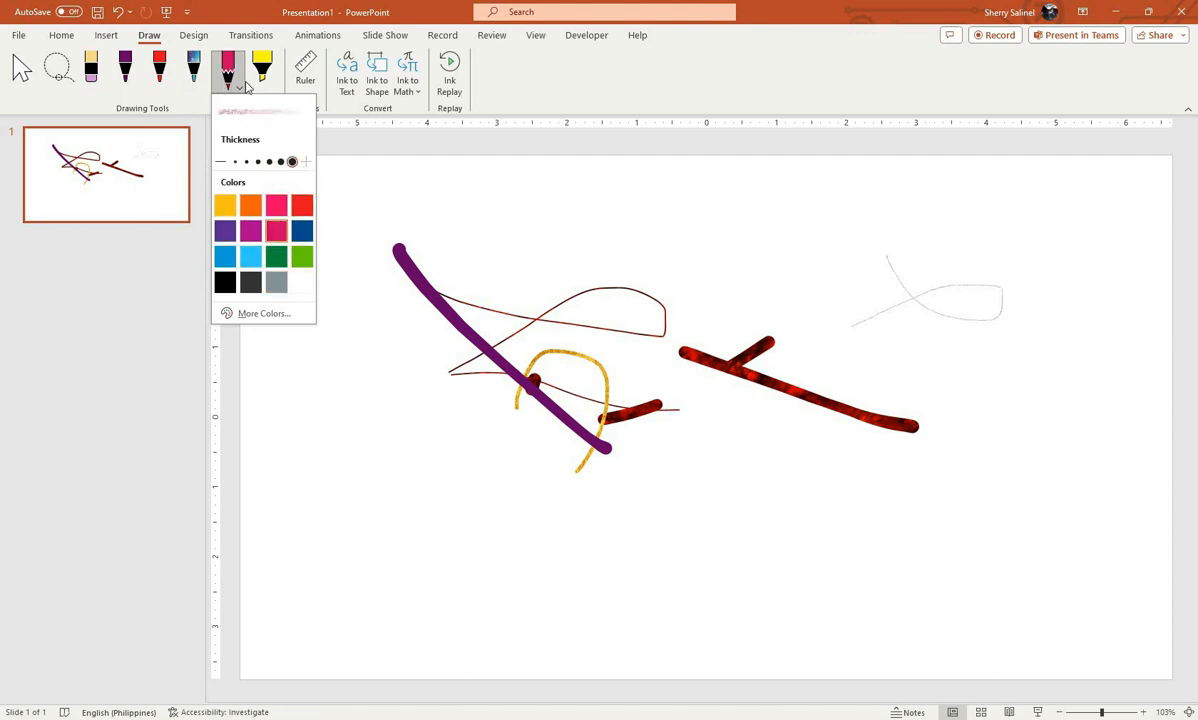
mouse_move(751, 270)
mouse_down()
mouse_move(794, 310)
mouse_move(965, 393)
mouse_up()
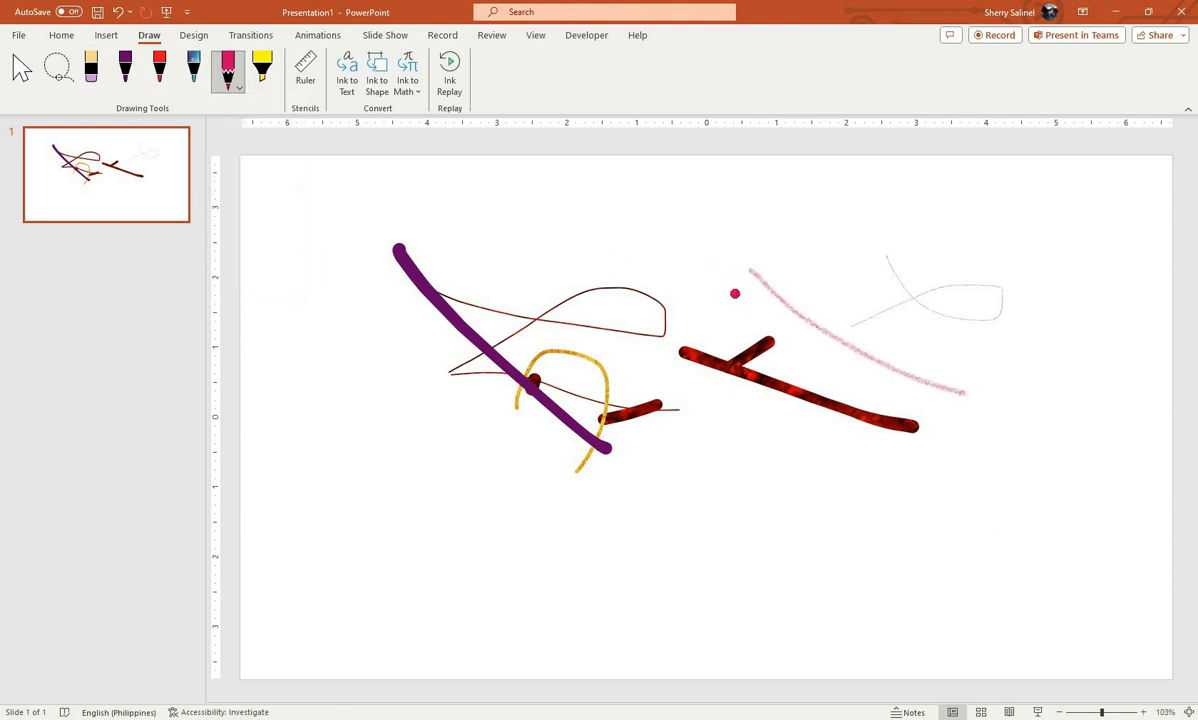
drag(708, 271, 911, 354)
drag(685, 244, 922, 303)
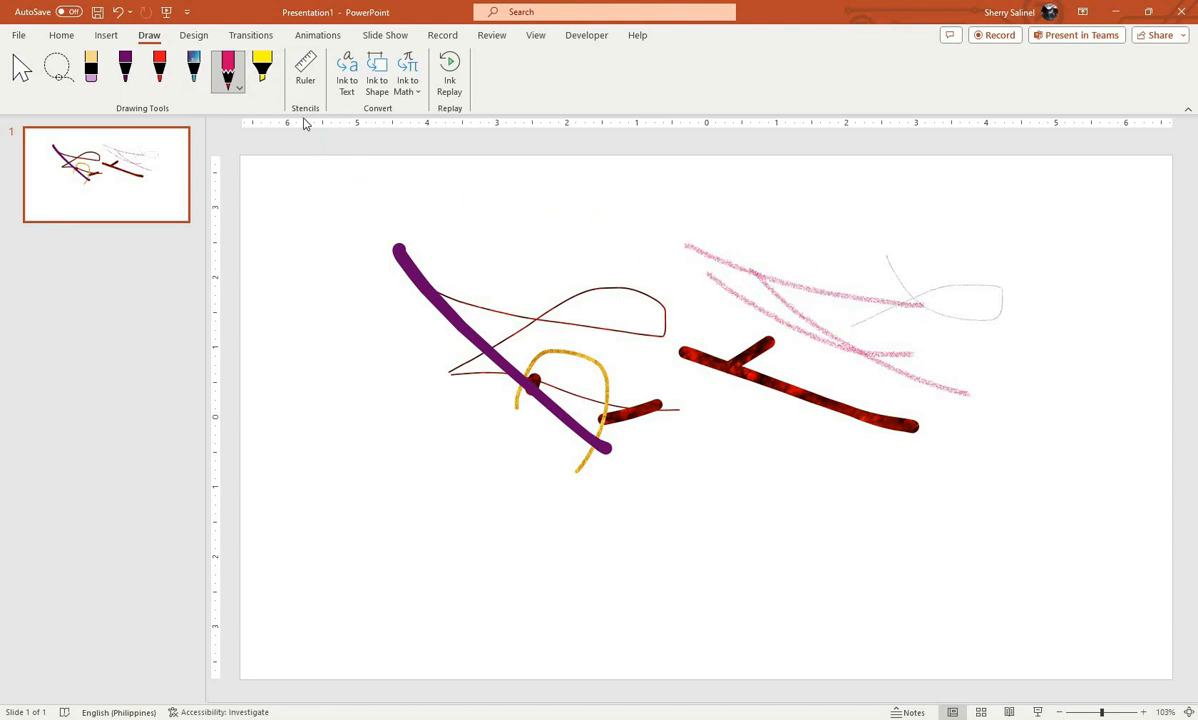
- Set the pencil to a dark blue from the standard color palette and draw two diagonal strokes crossing the pink pencil strokes
click(230, 78)
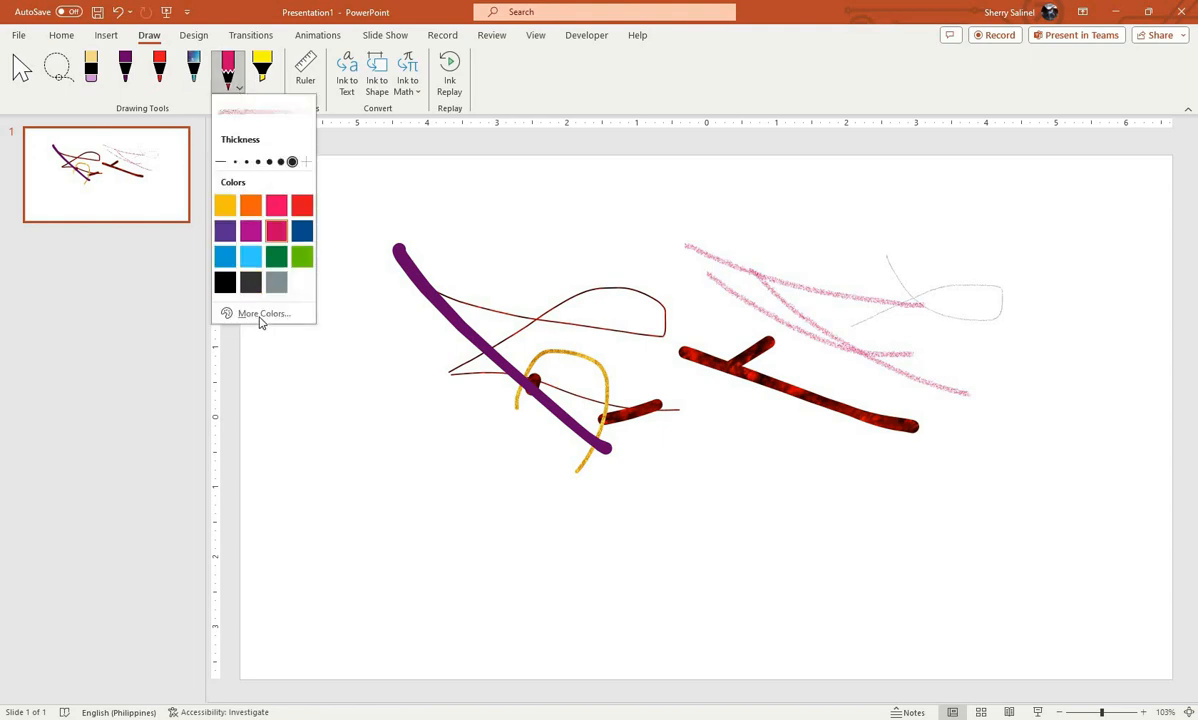
click(265, 315)
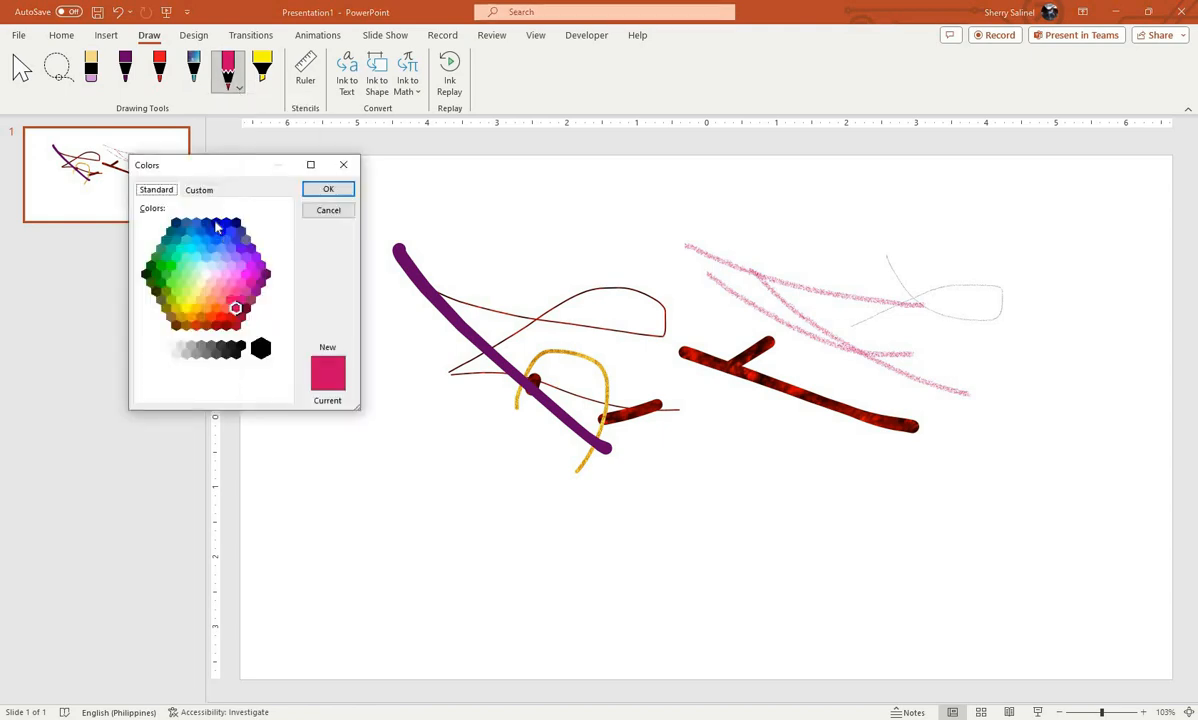
click(216, 222)
click(346, 194)
drag(529, 247, 802, 303)
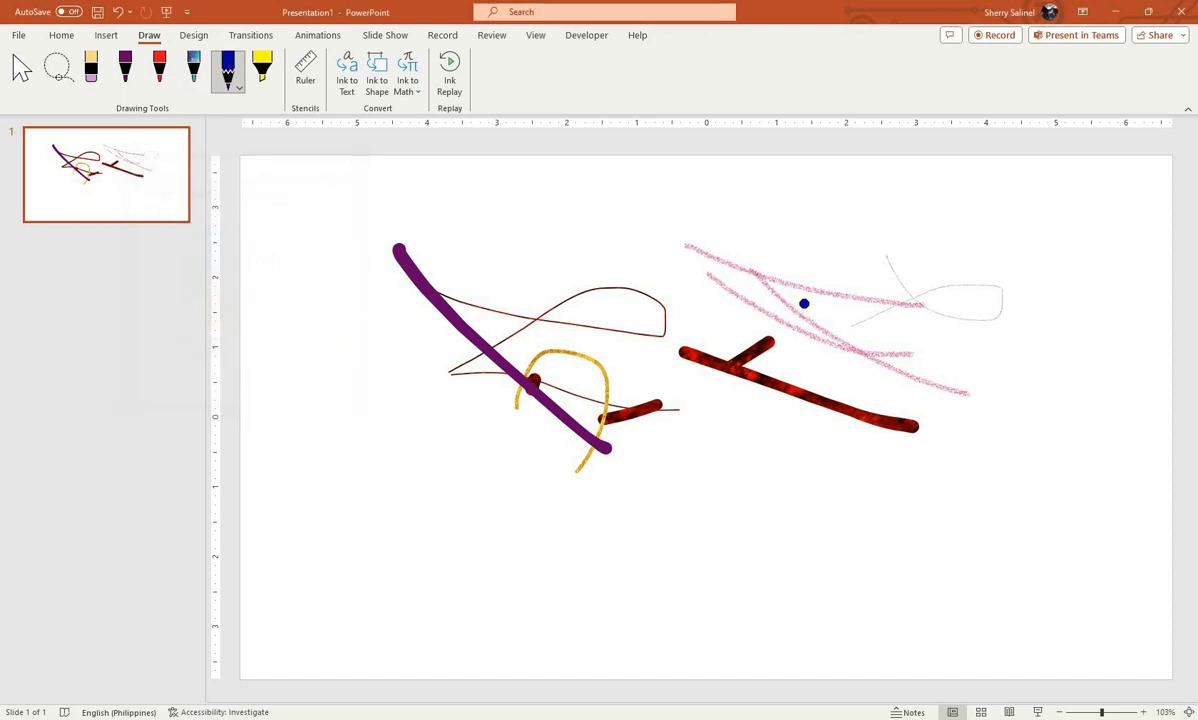
click(228, 72)
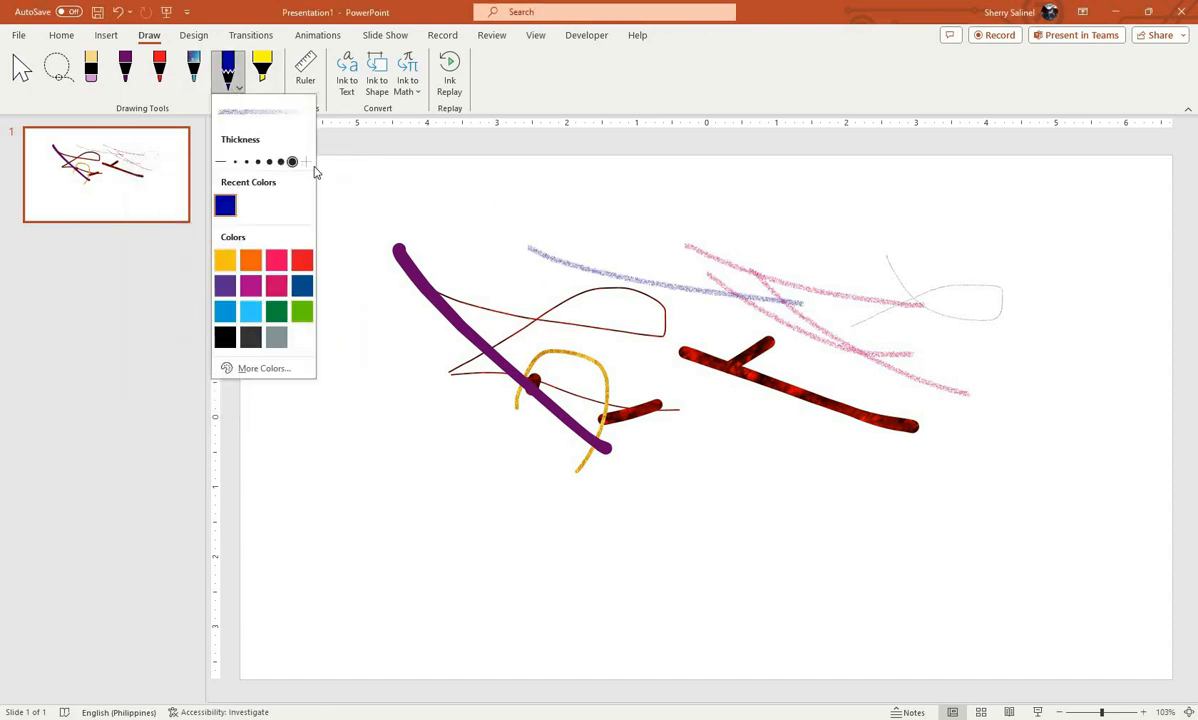
drag(584, 231, 781, 277)
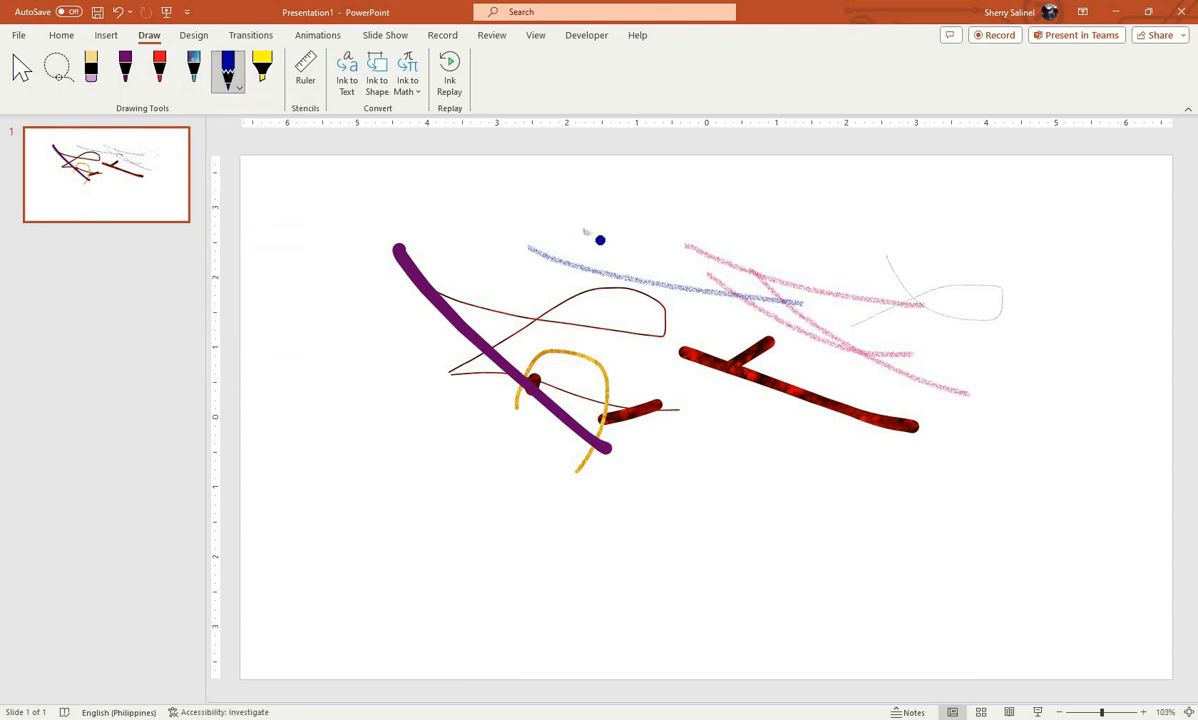
- Highlight a yellow horizontal band below the dark red line and a bright green slanted band from the thick purple stroke to that line
click(263, 72)
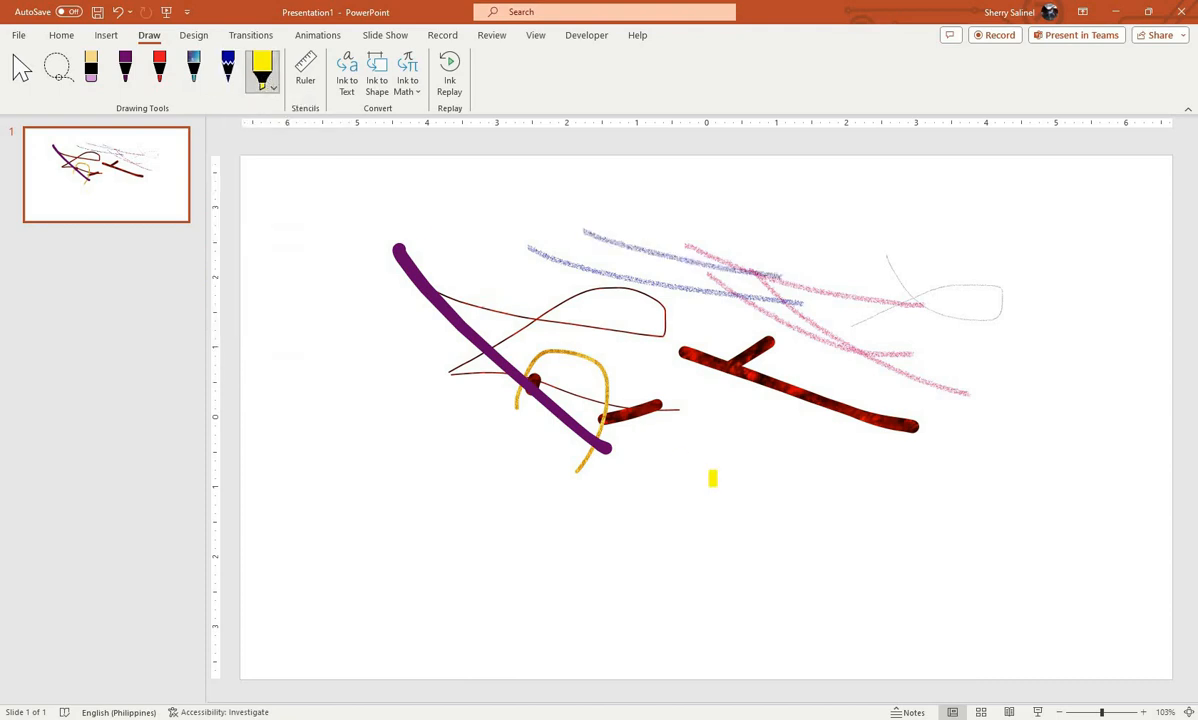
drag(712, 479, 1068, 481)
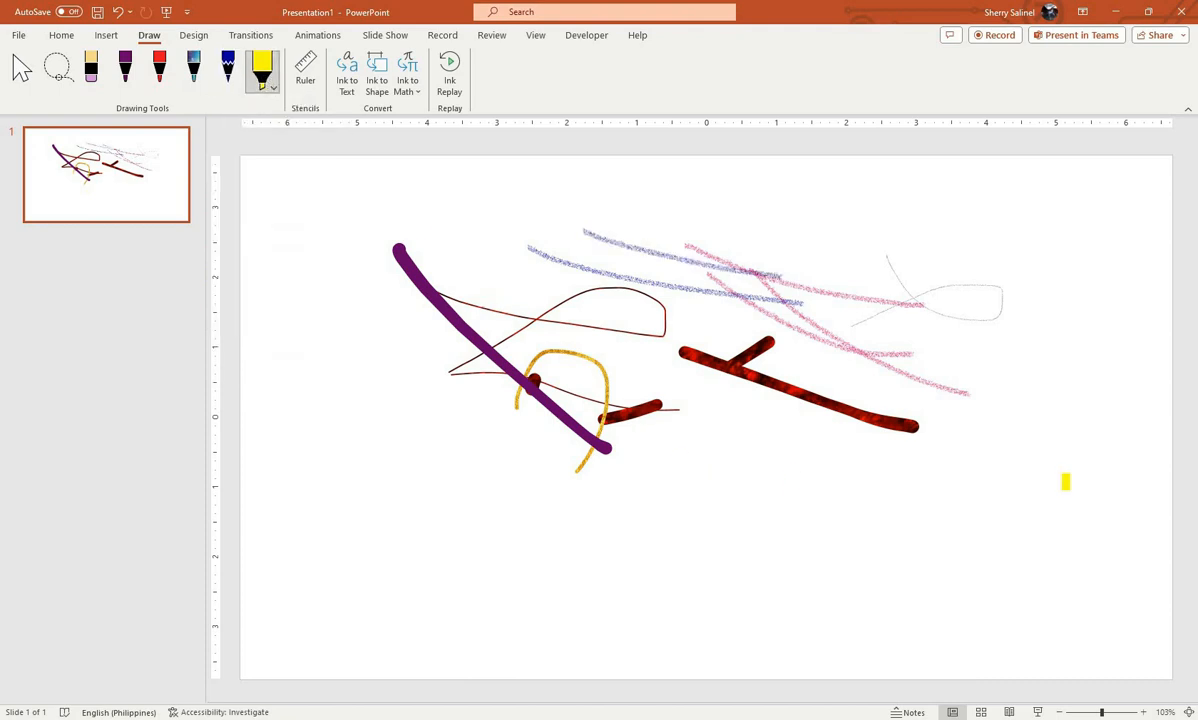
click(274, 92)
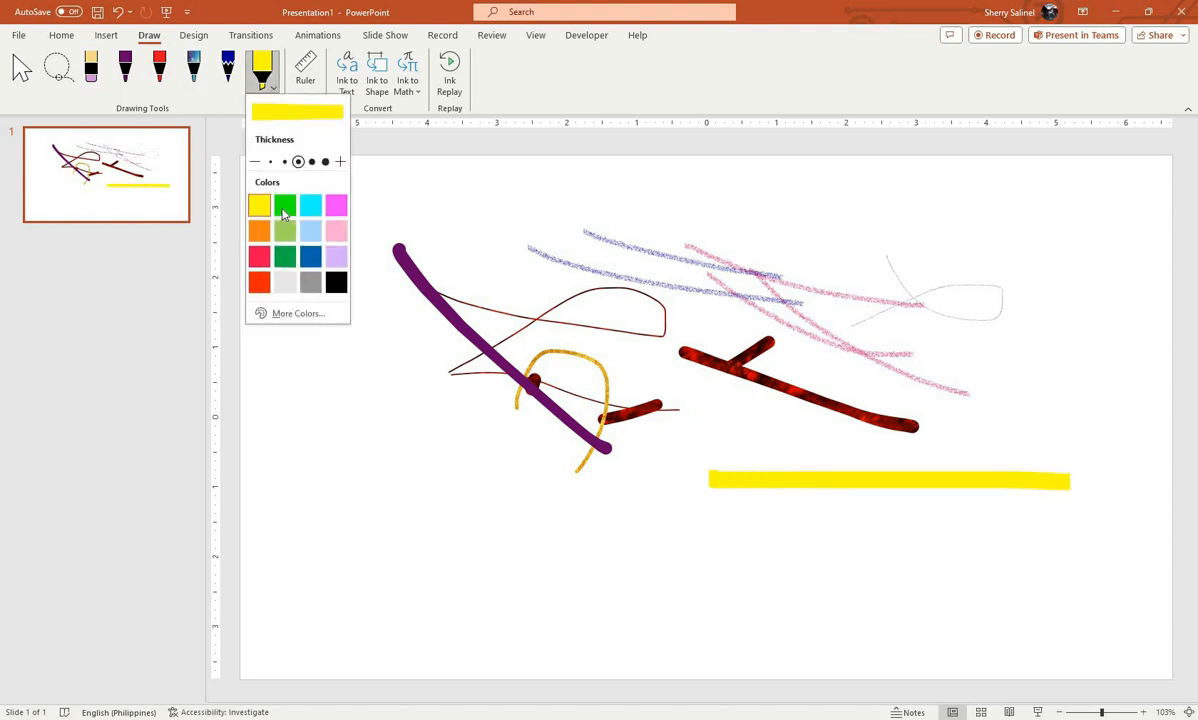
click(284, 206)
drag(398, 336, 774, 394)
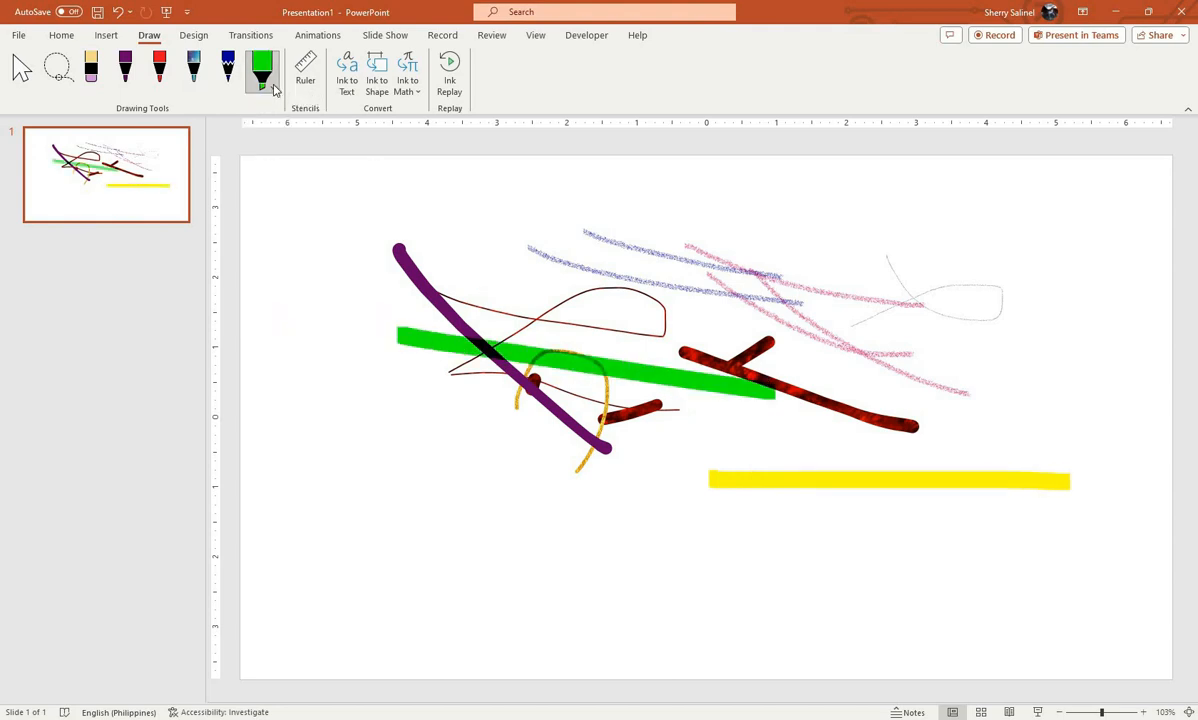
- Set the highlighter to light purple, draw one horizontal band above the green one, and add four bands at the largest thickness across the drawing
click(272, 88)
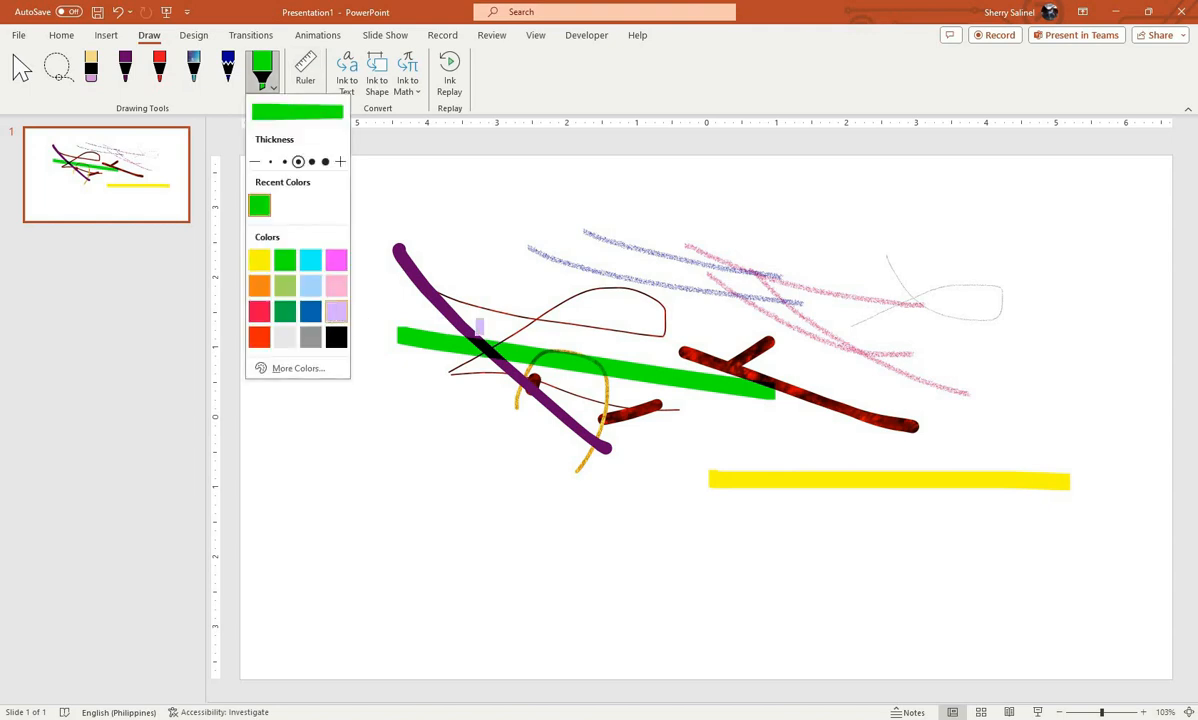
drag(428, 327, 732, 327)
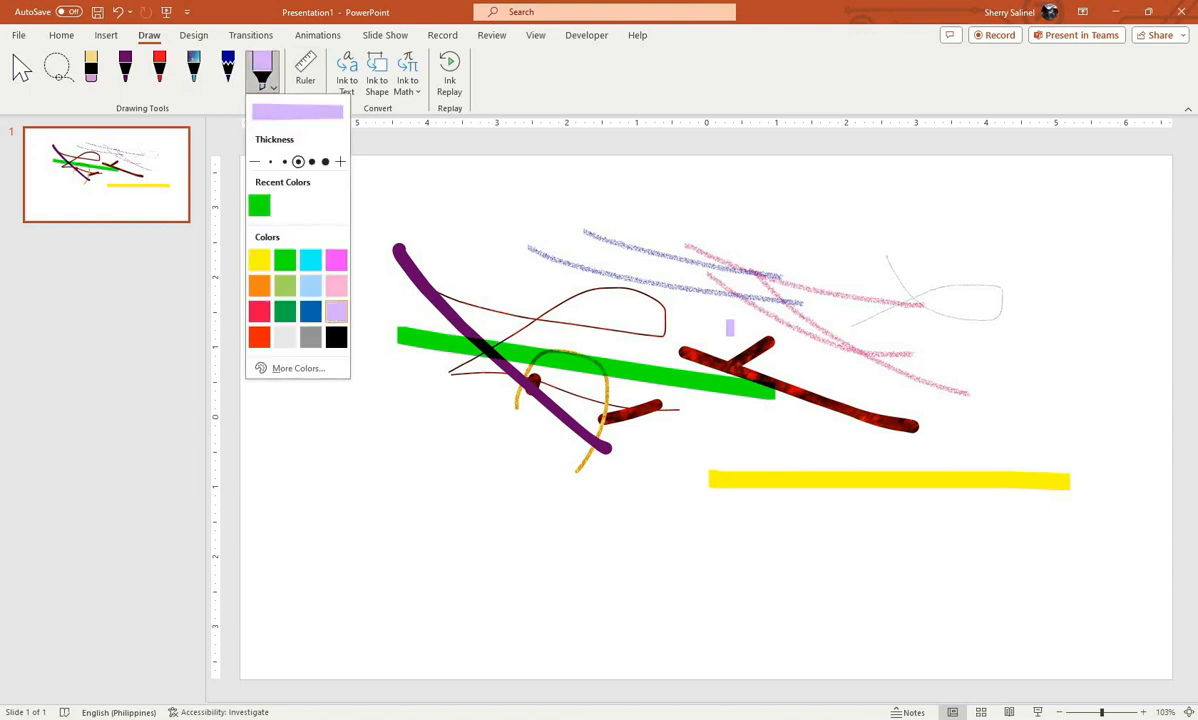
click(276, 88)
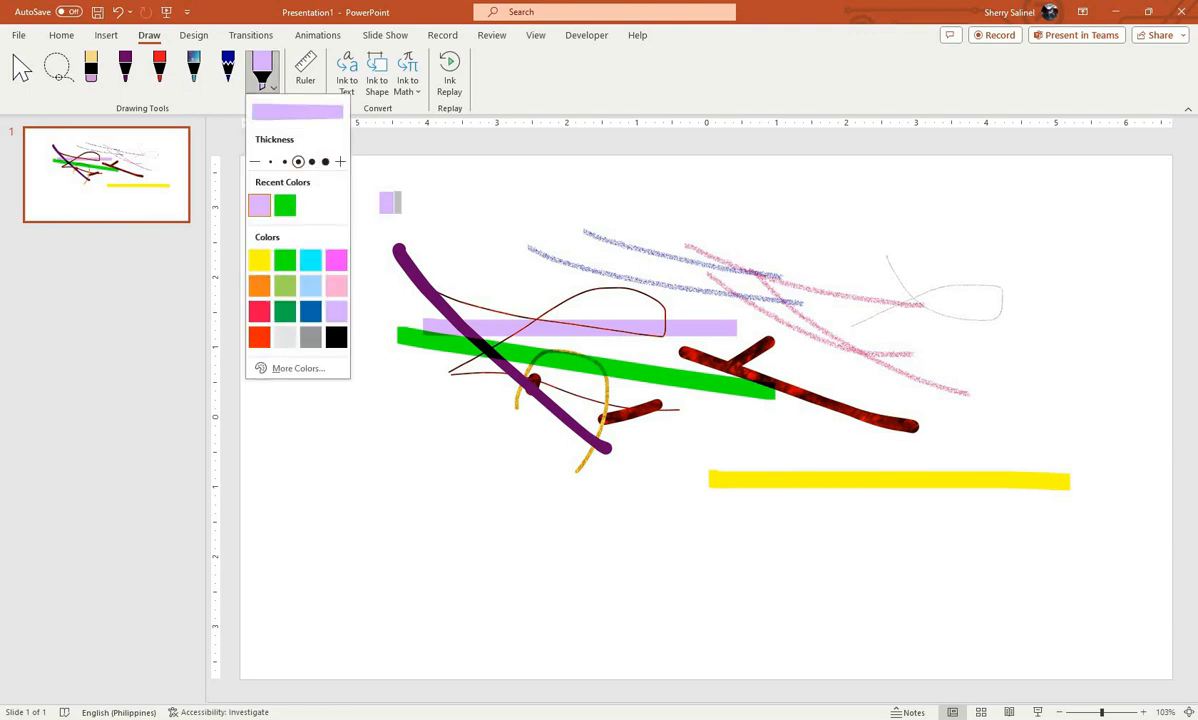
click(325, 162)
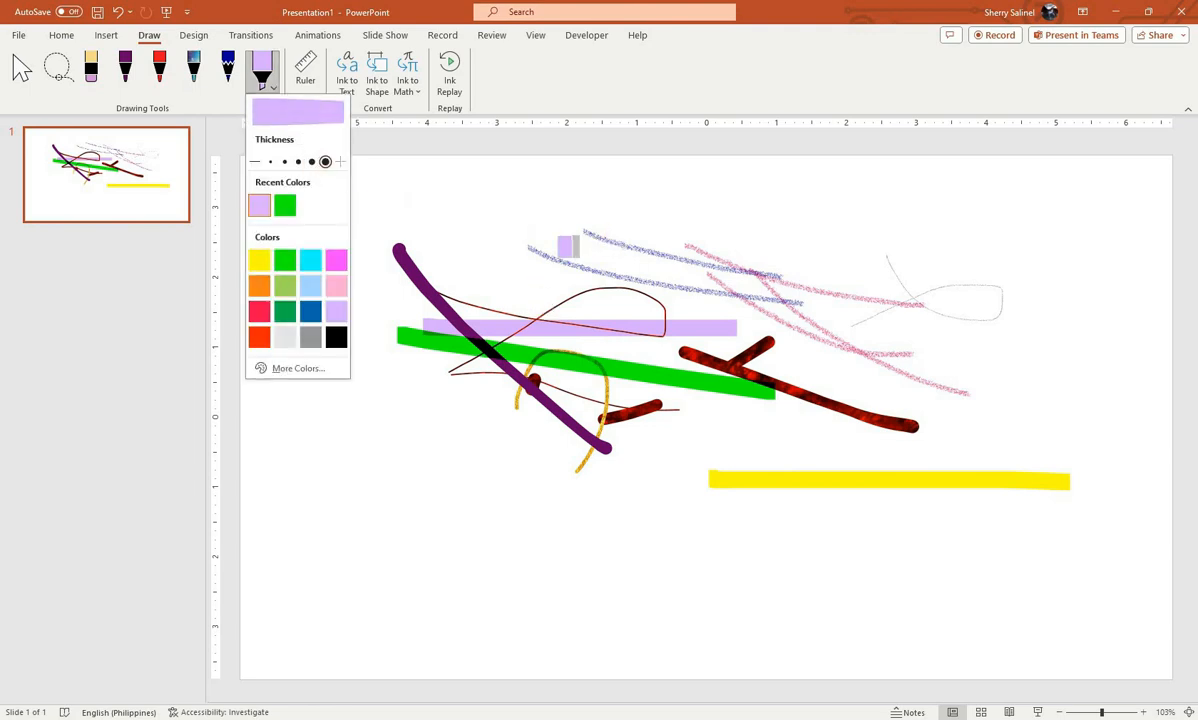
drag(551, 253, 911, 288)
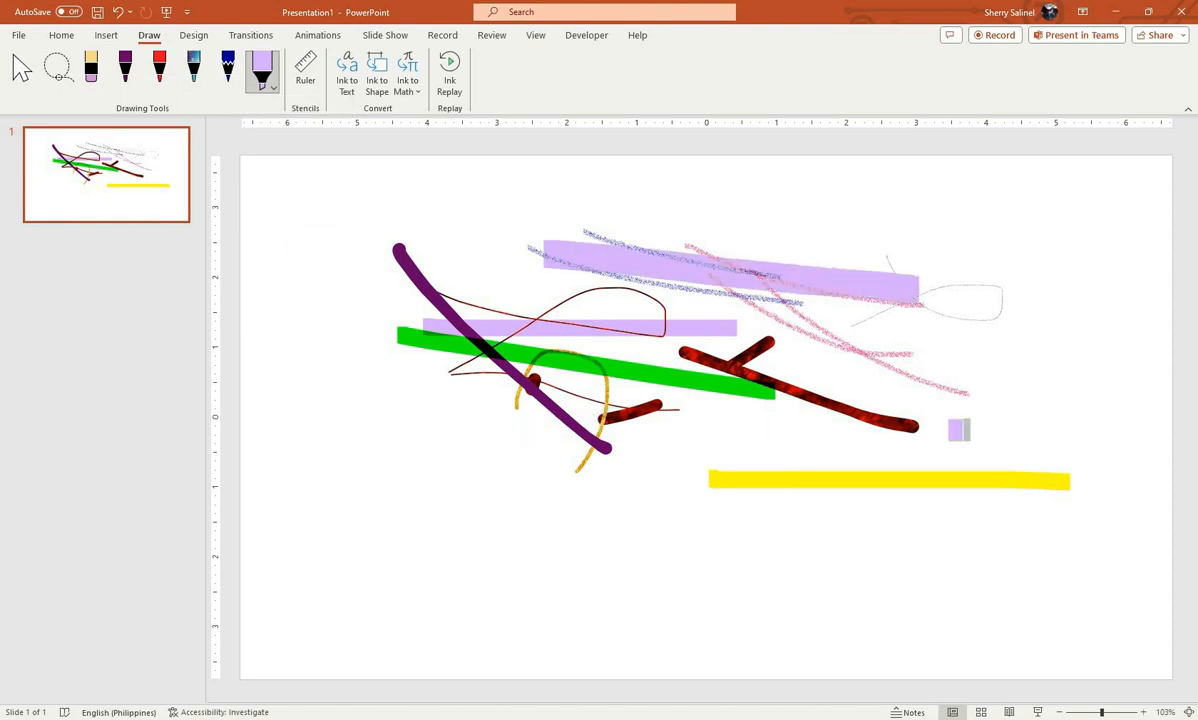
drag(958, 430, 994, 432)
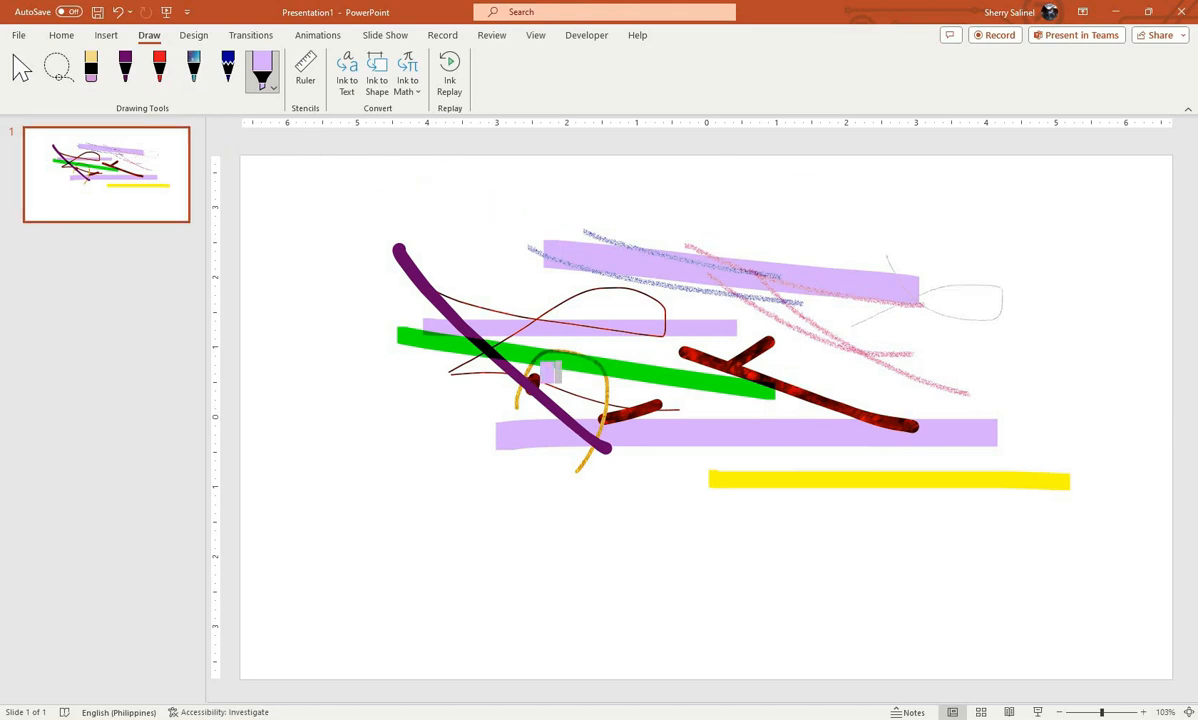
drag(536, 213, 982, 285)
drag(510, 371, 1082, 372)
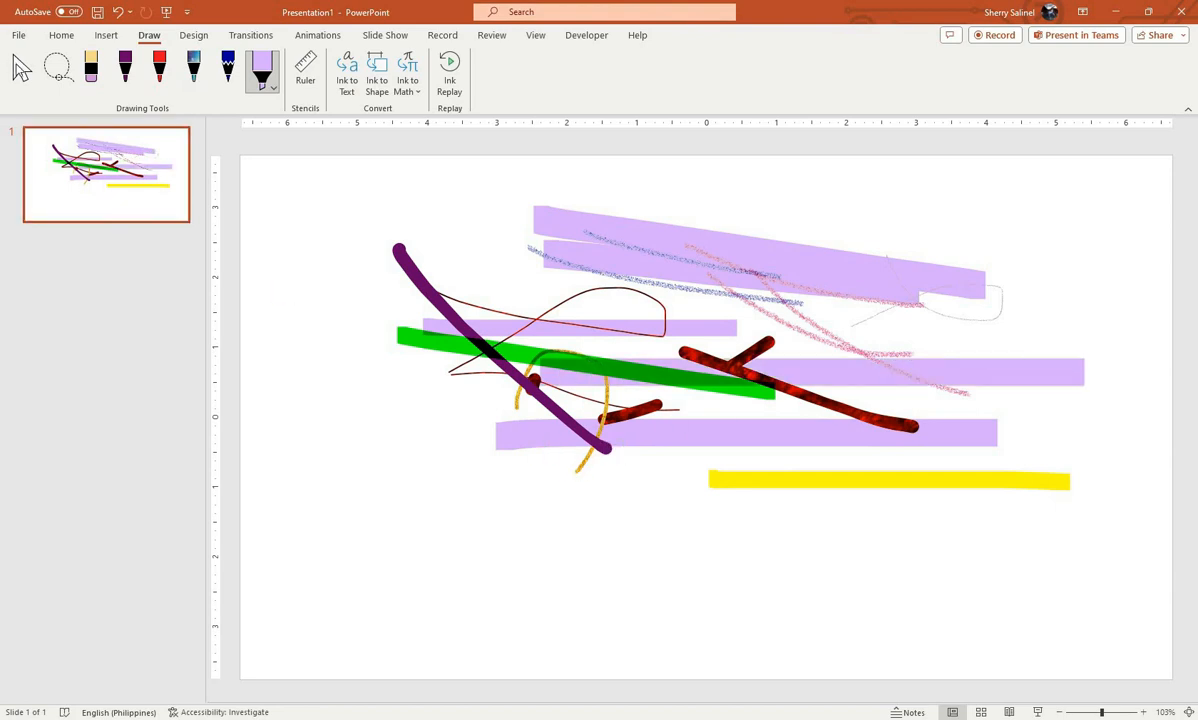
- Stop inking, add two blank slides after the drawn slide, and open slide 2
click(20, 68)
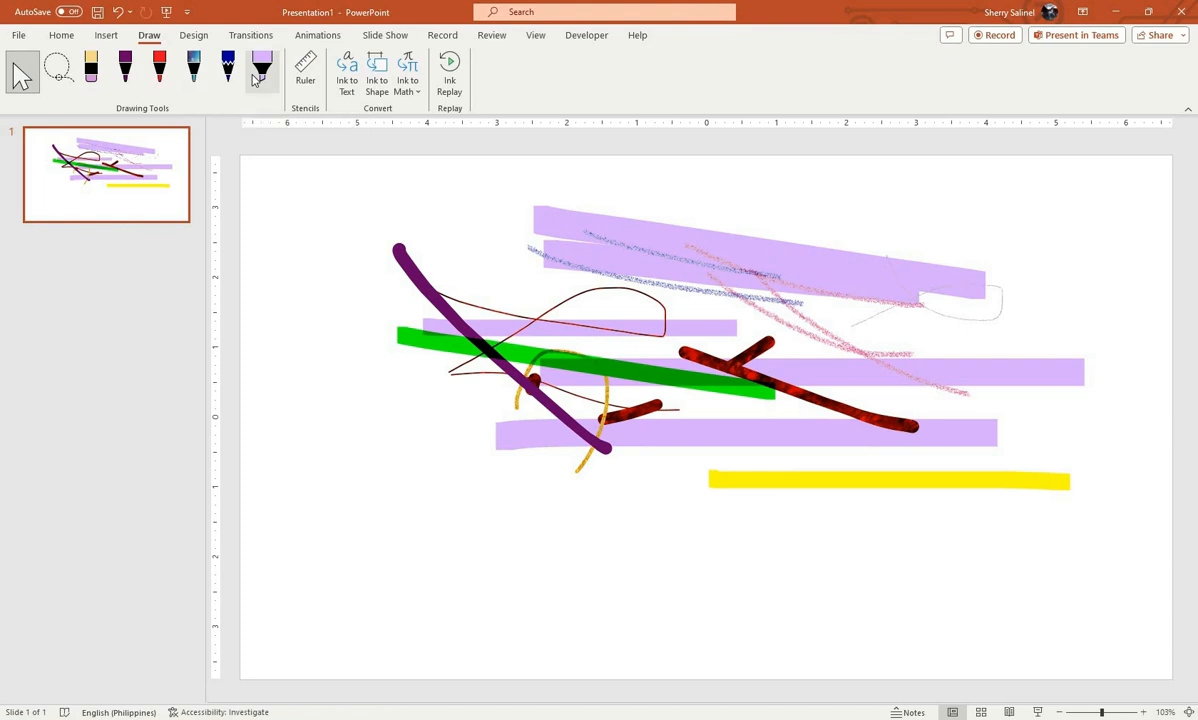
key(ctrl+m)
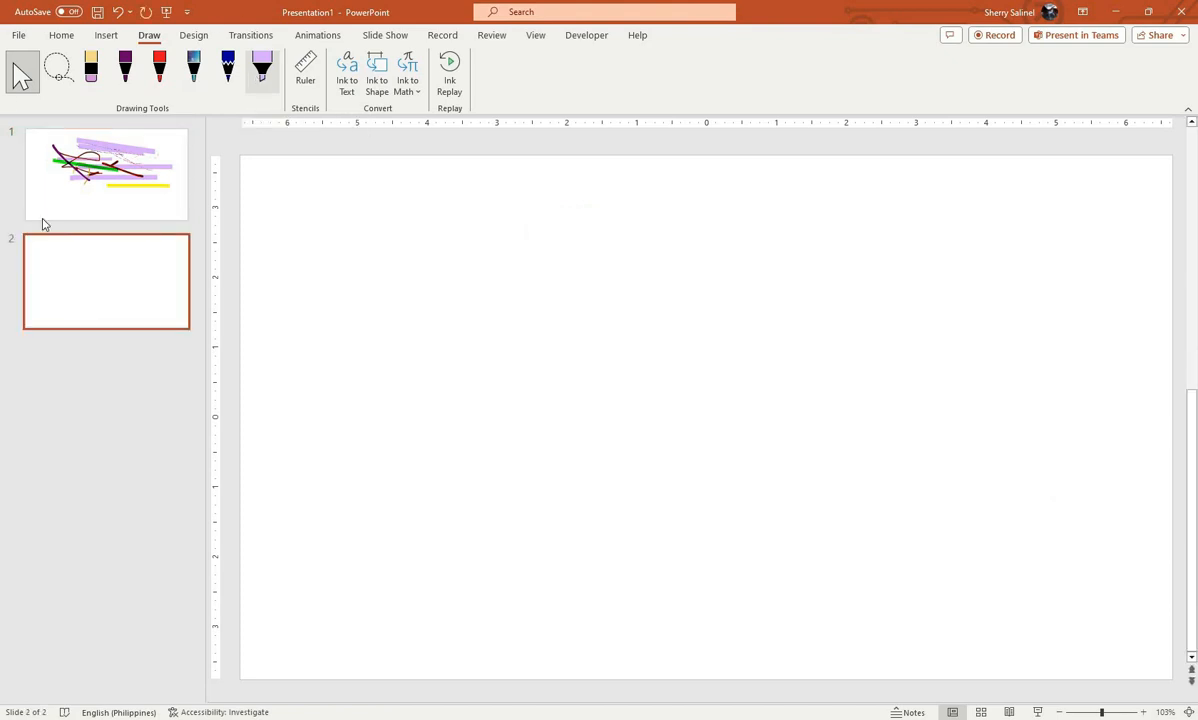
click(131, 307)
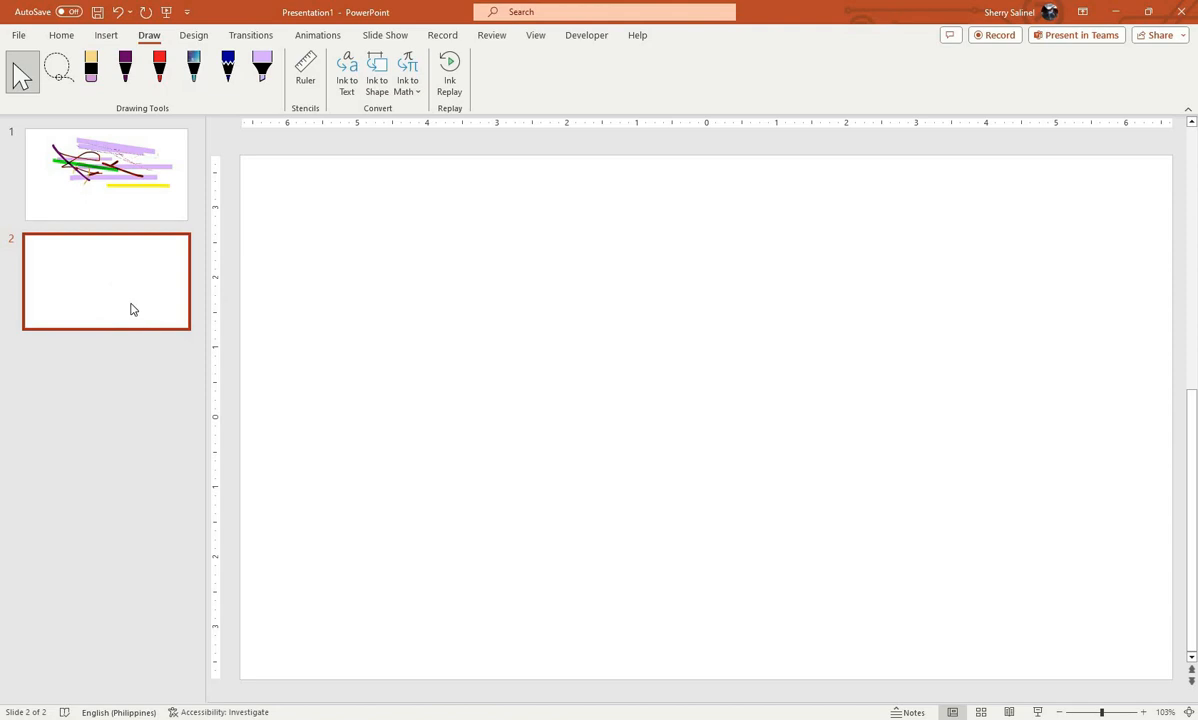
right_click(122, 205)
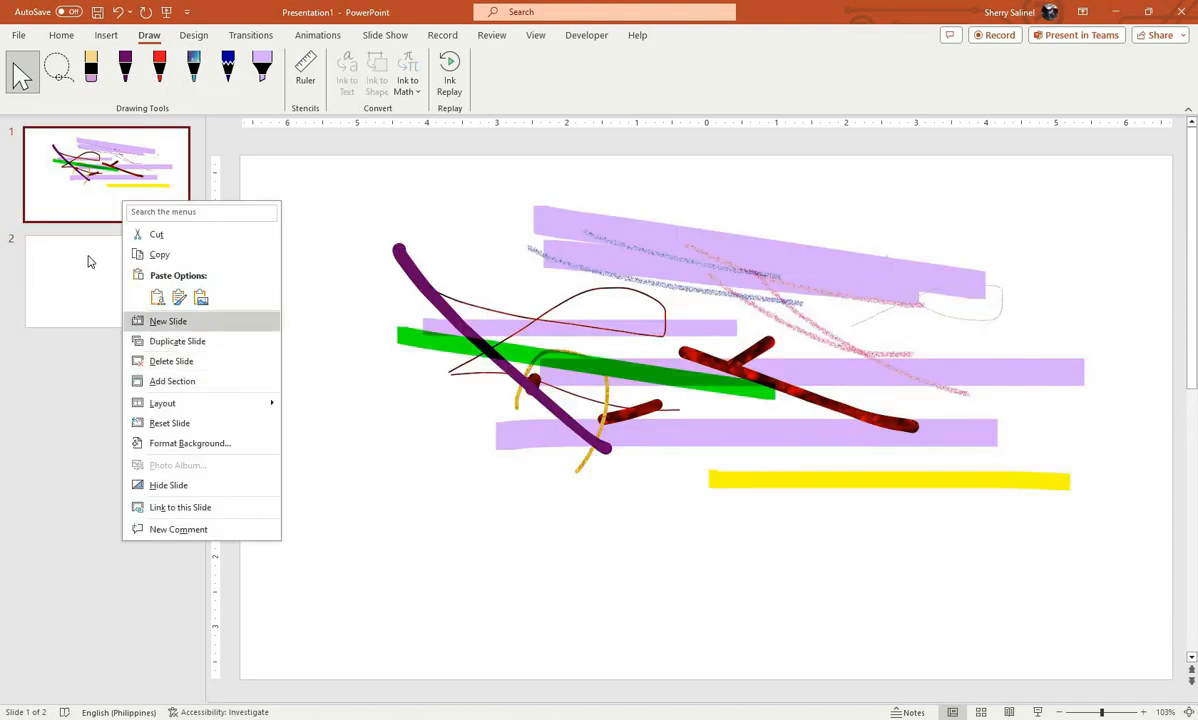
key(Return)
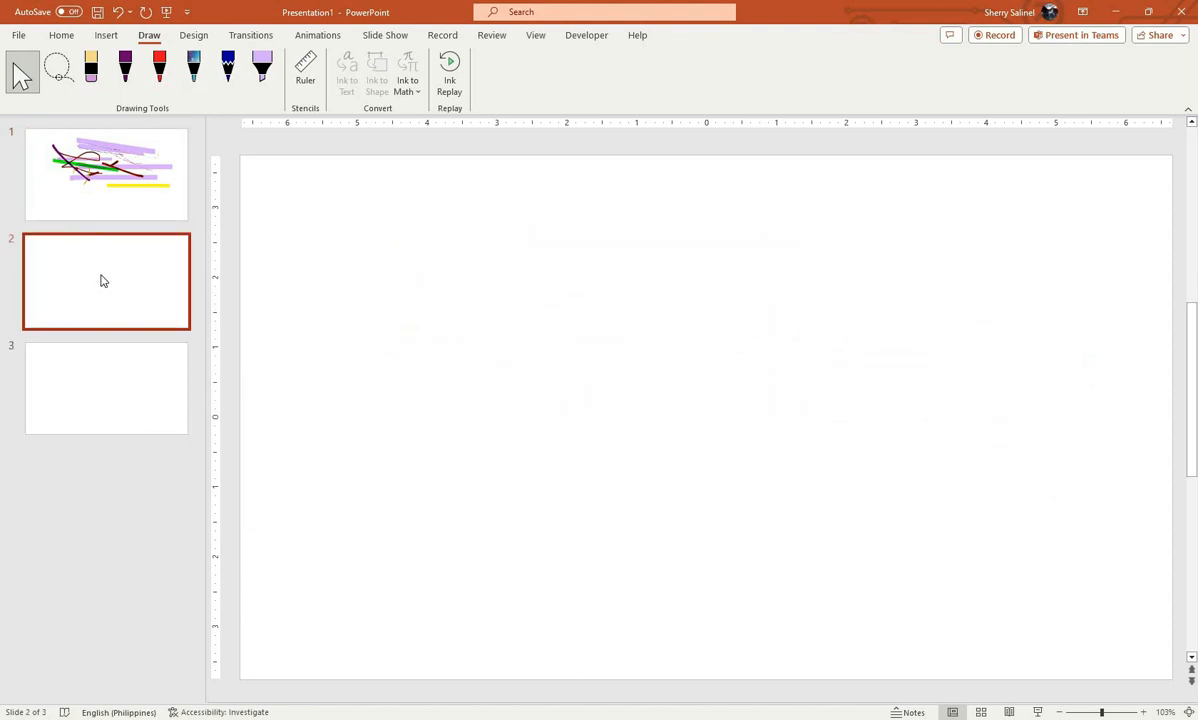
- Show the ruler on slide 2 and move it at 45° toward the slide's right half
click(306, 80)
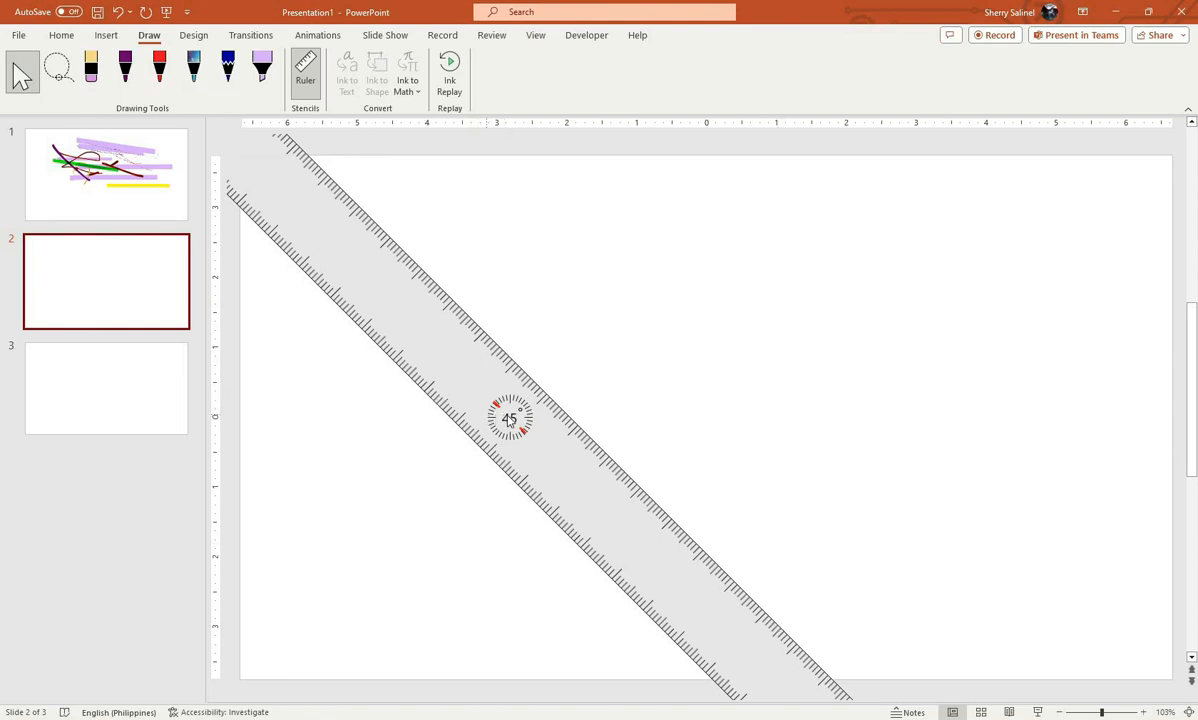
drag(566, 410, 1190, 207)
drag(552, 495, 777, 460)
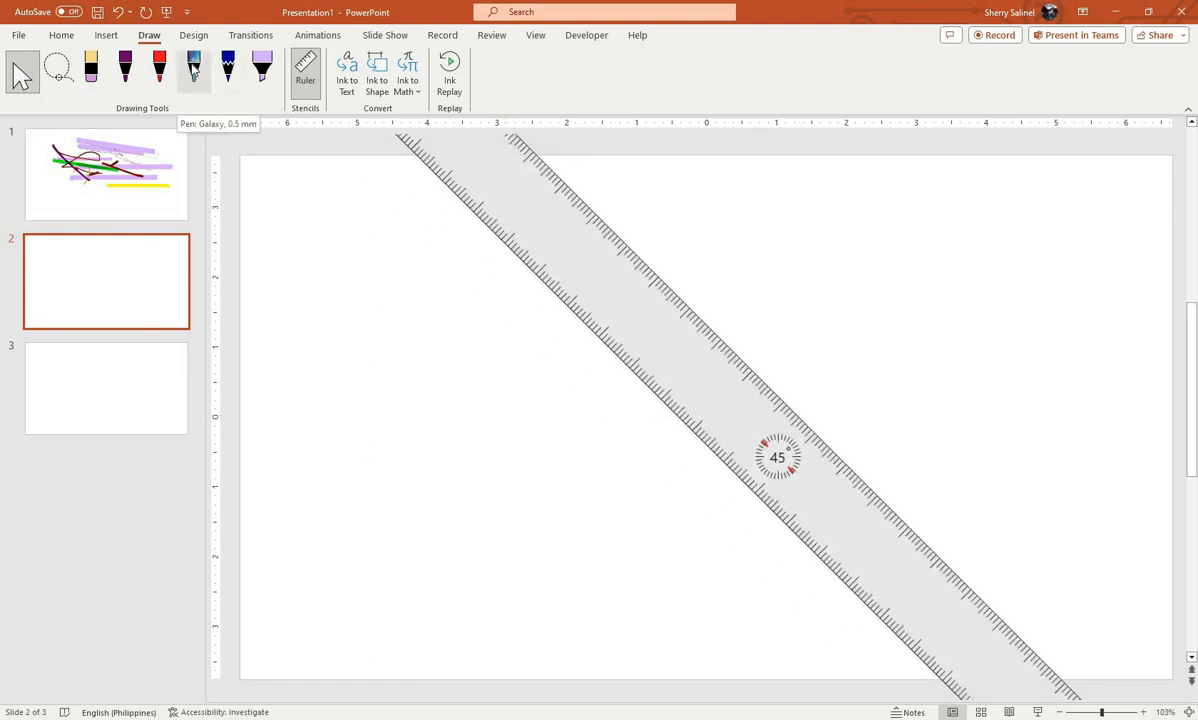
- Set the Galaxy pen to its largest thickness and draw a straight diagonal line along the ruler's lower edge at 45°
click(193, 70)
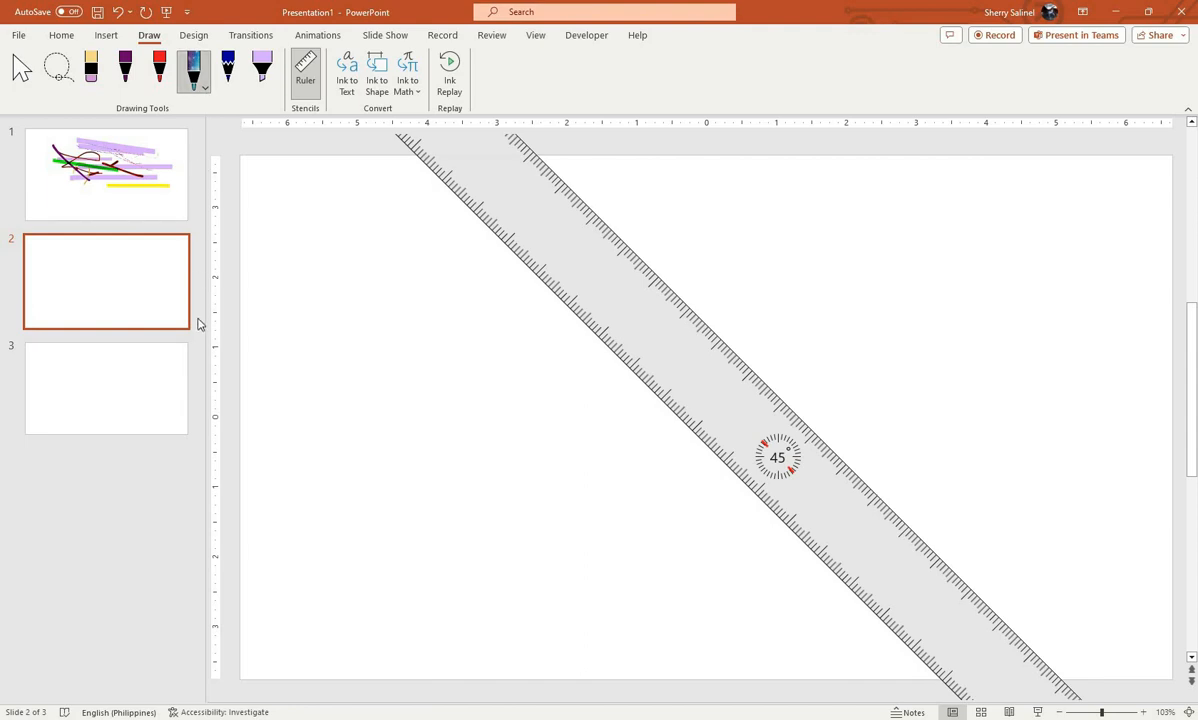
click(205, 89)
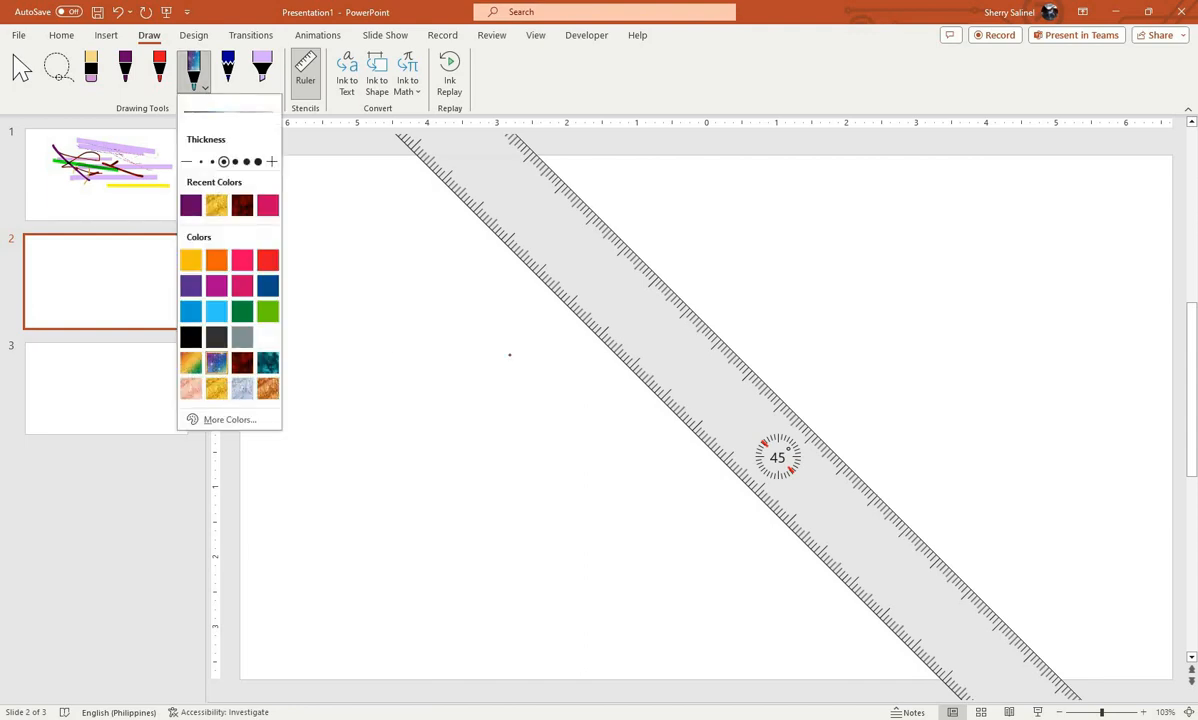
click(258, 162)
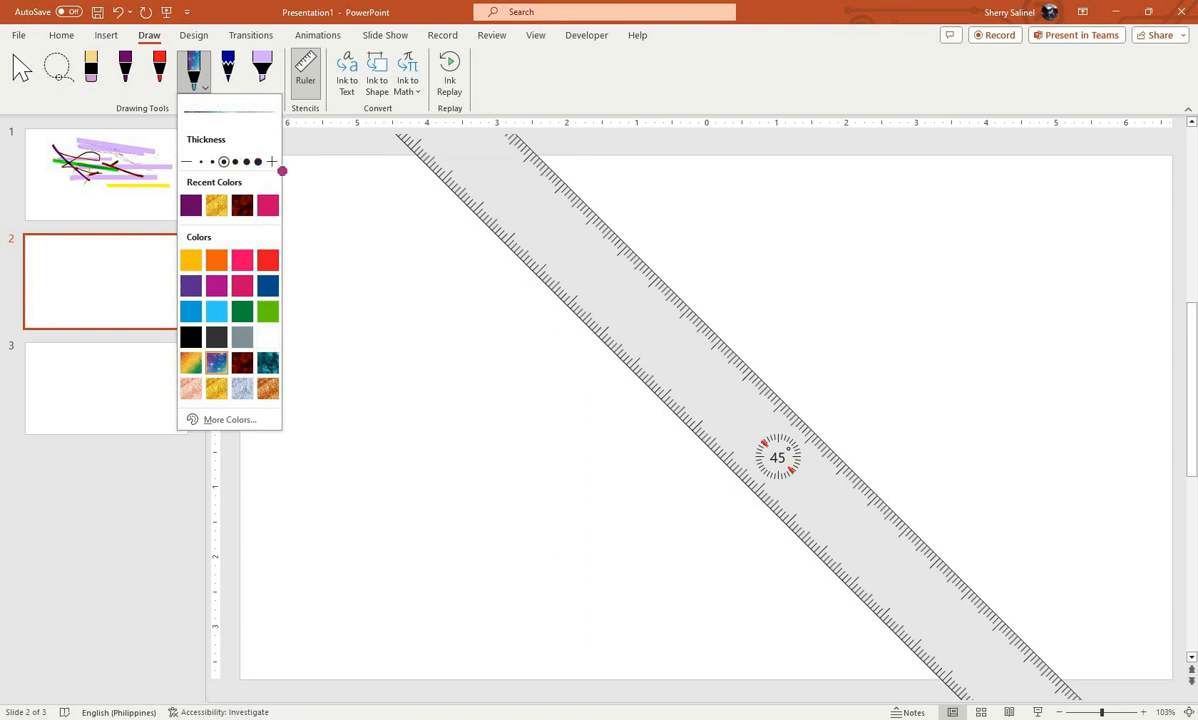
click(504, 245)
mouse_move(488, 235)
mouse_down()
mouse_move(745, 509)
mouse_move(867, 614)
mouse_up()
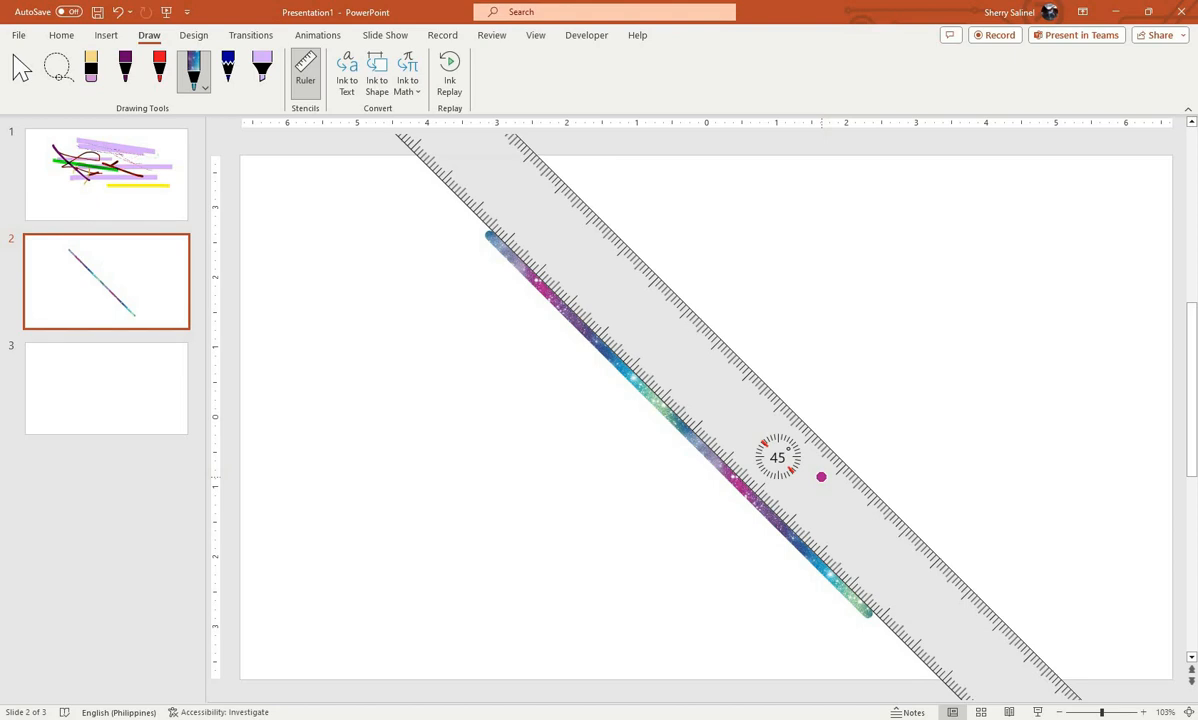
- Rotate the ruler to 0° and draw a horizontal Galaxy line along its upper edge, crossing the diagonal line
scroll(821, 477, up, 20)
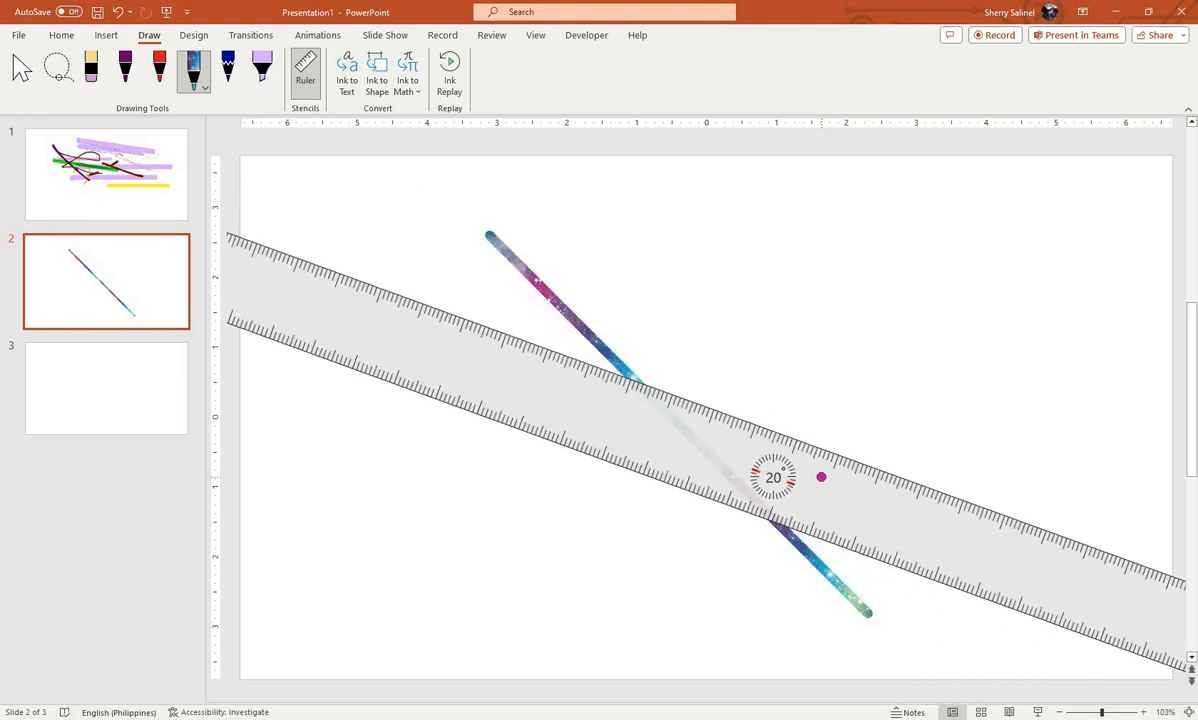
scroll(821, 477, up, 19)
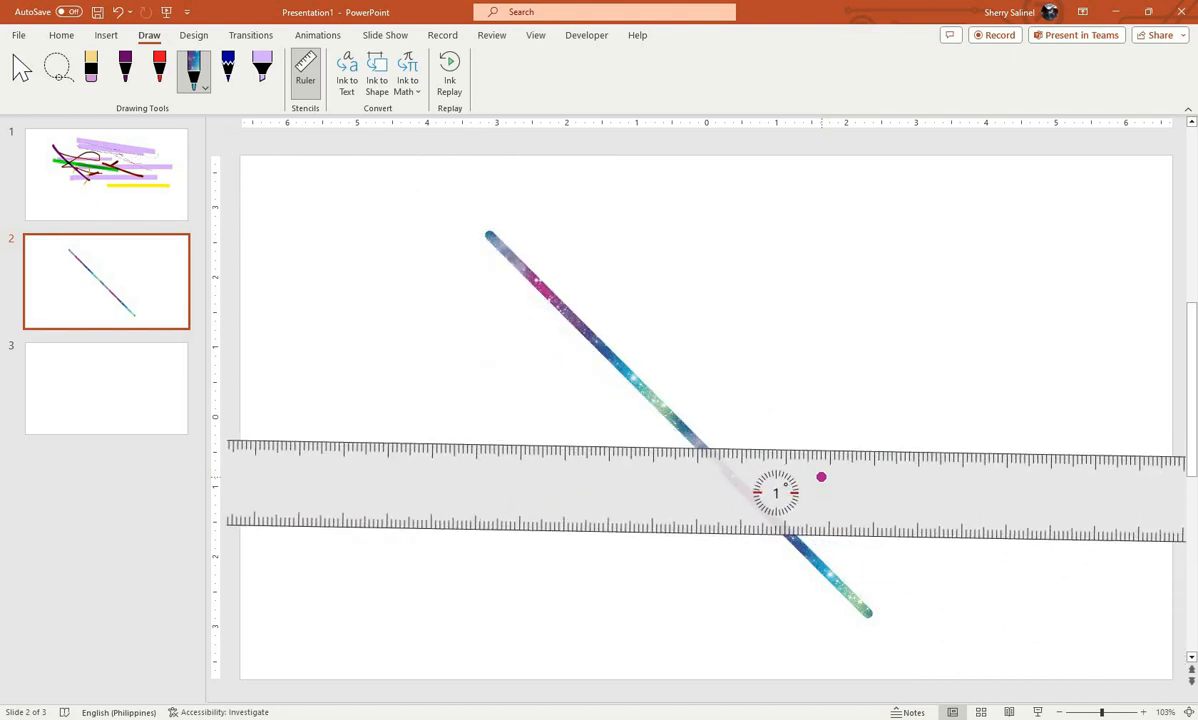
scroll(821, 477, up, 1)
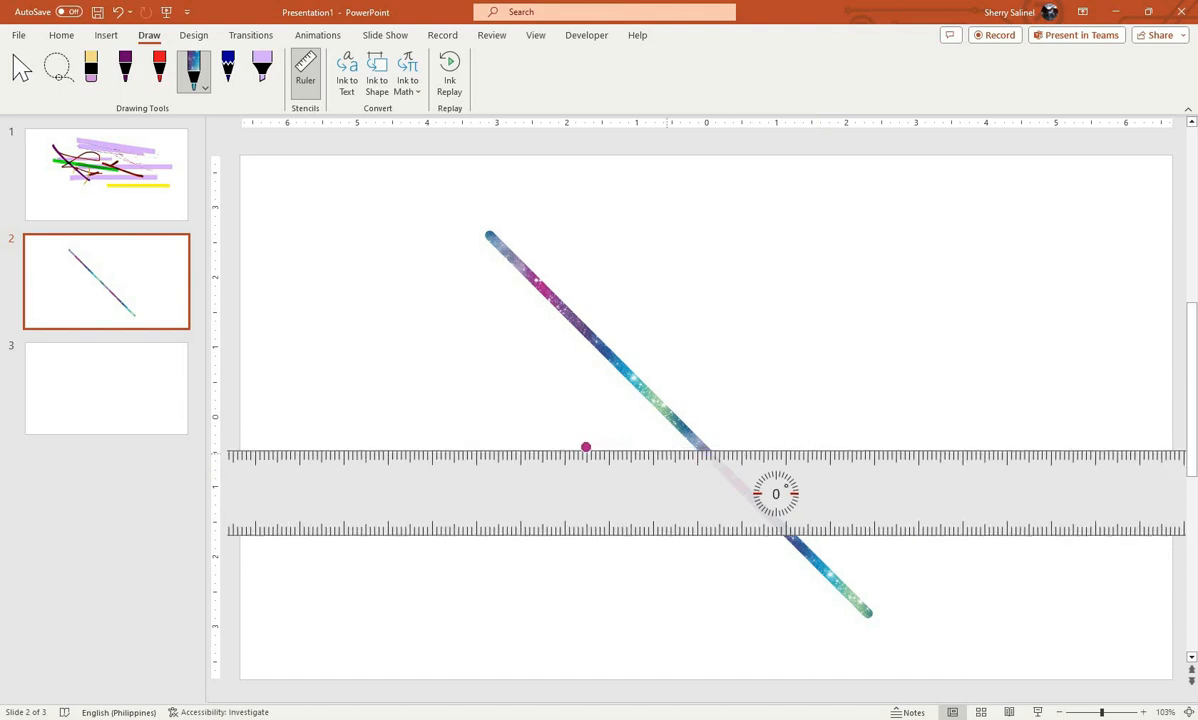
drag(584, 447, 990, 447)
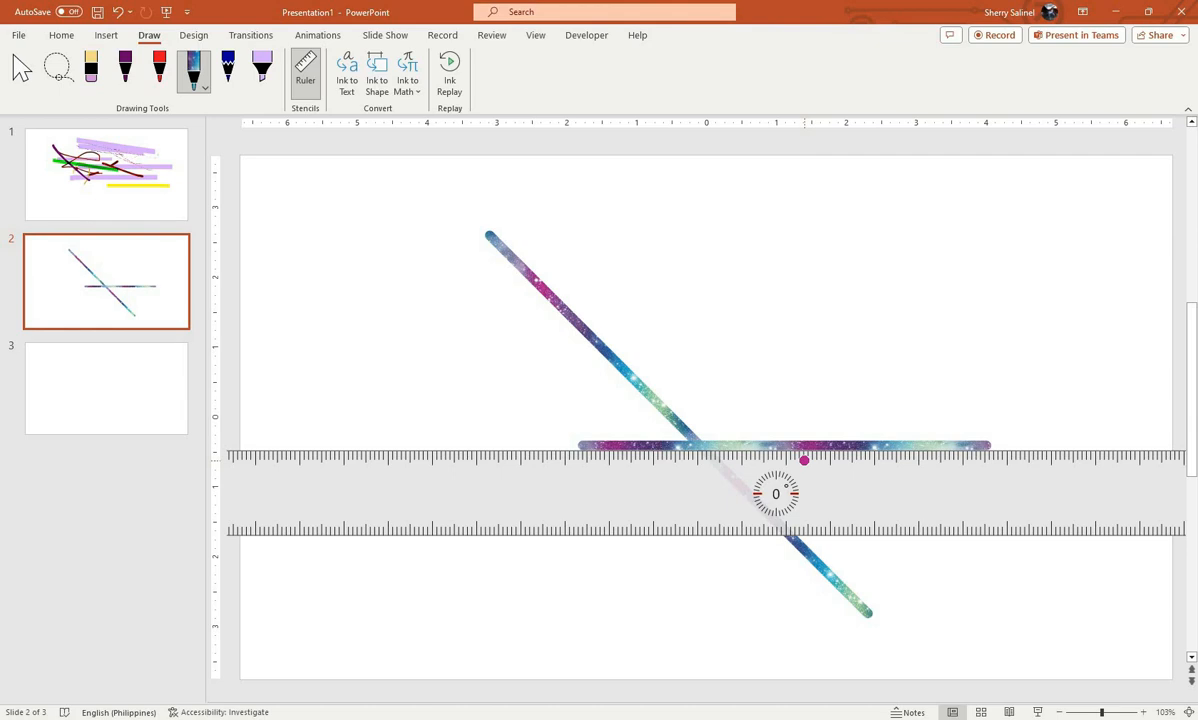
- Rotate the ruler back and forth over the two Galaxy lines, ending at 55°
scroll(804, 460, down, 15)
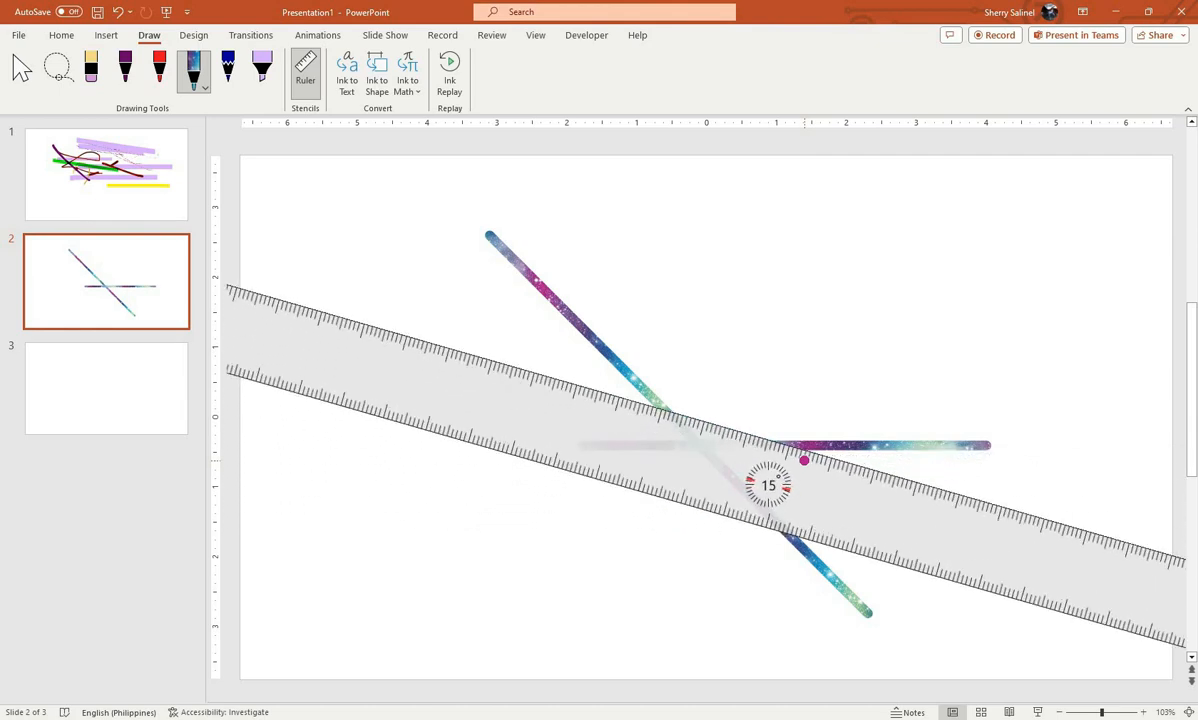
scroll(804, 460, down, 20)
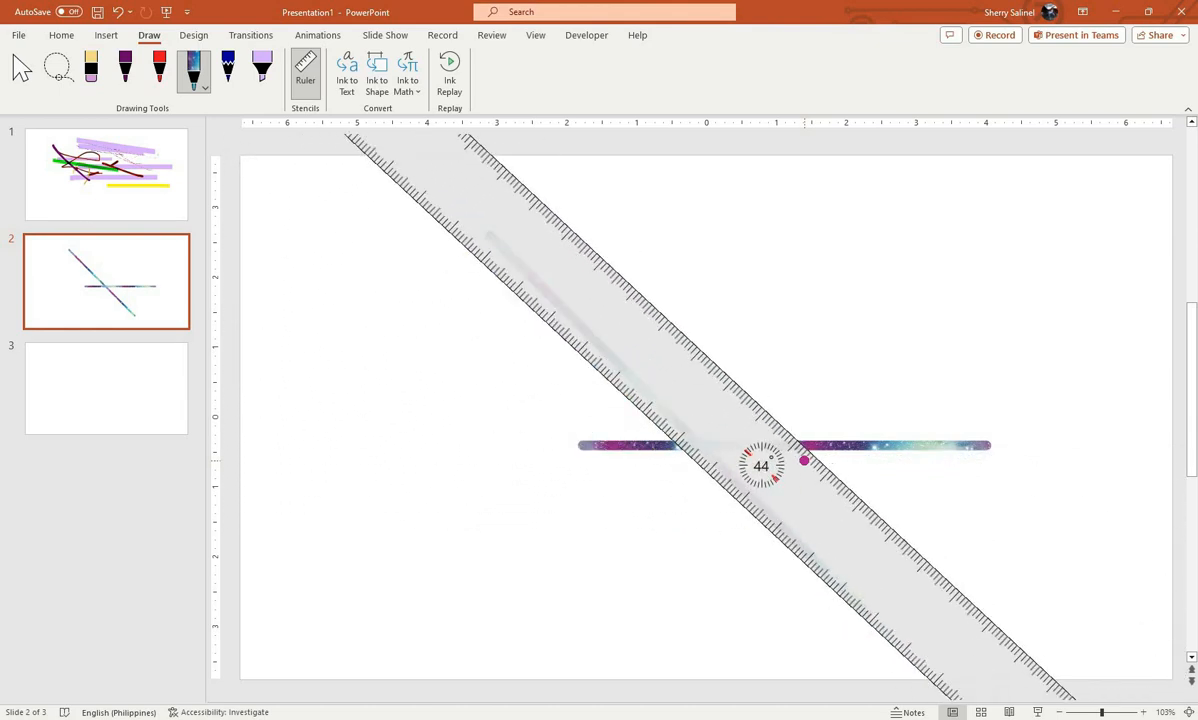
scroll(804, 460, up, 20)
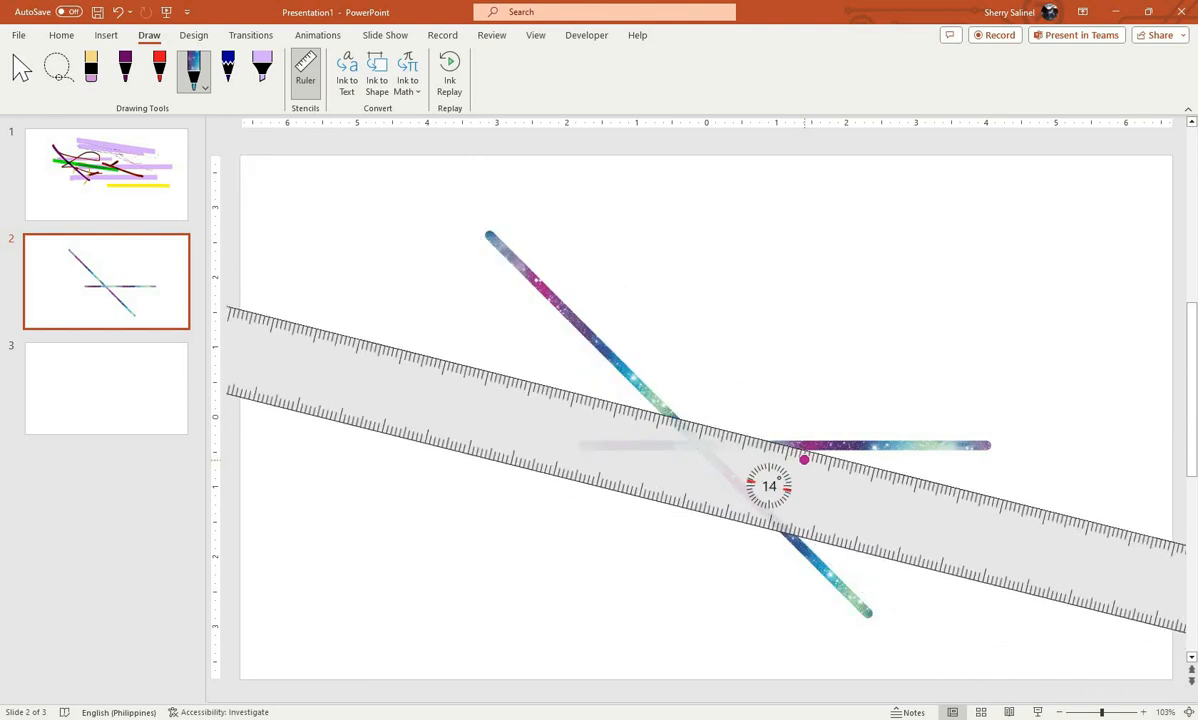
scroll(804, 460, down, 20)
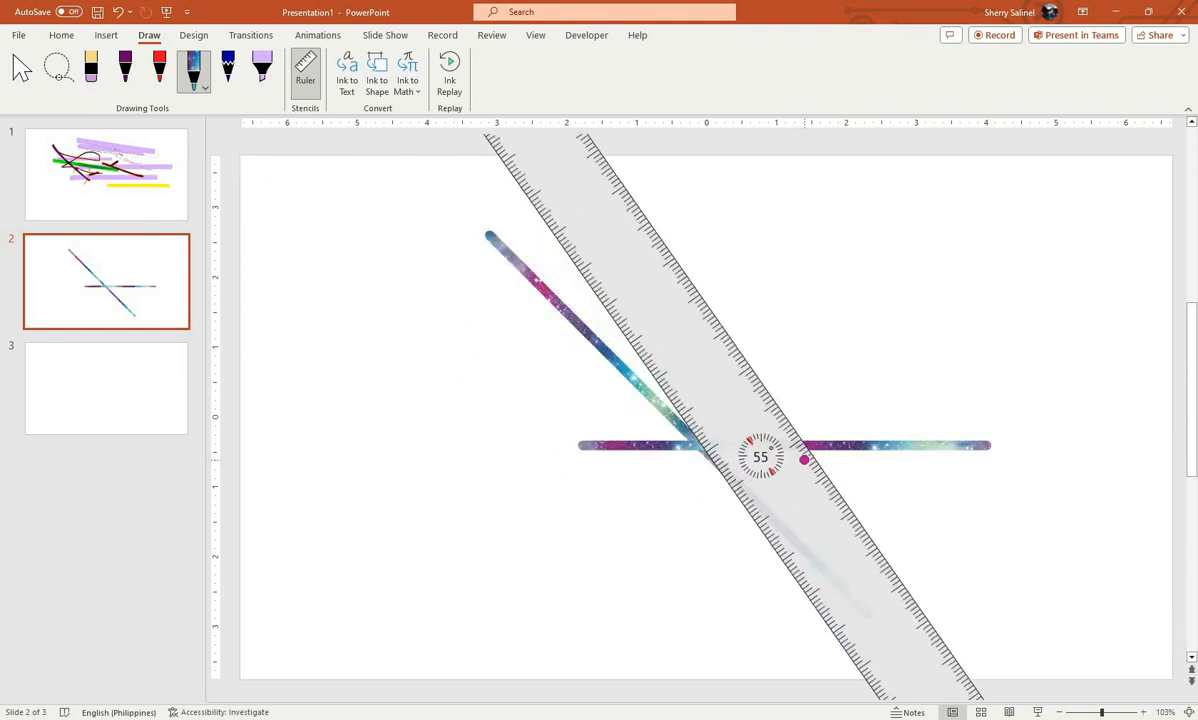
- Rotate the ruler to 41°, draw a diagonal Galaxy line along its upper edge through the other two lines, and hide the ruler
scroll(804, 460, down, 20)
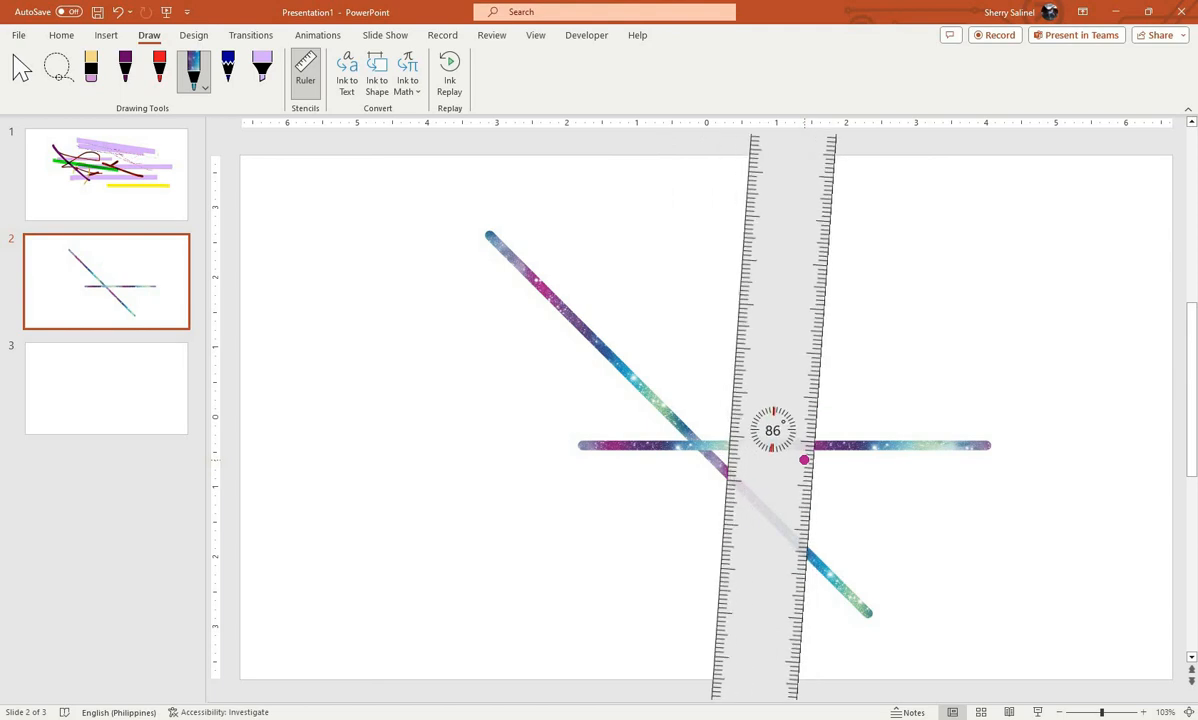
scroll(804, 460, up, 20)
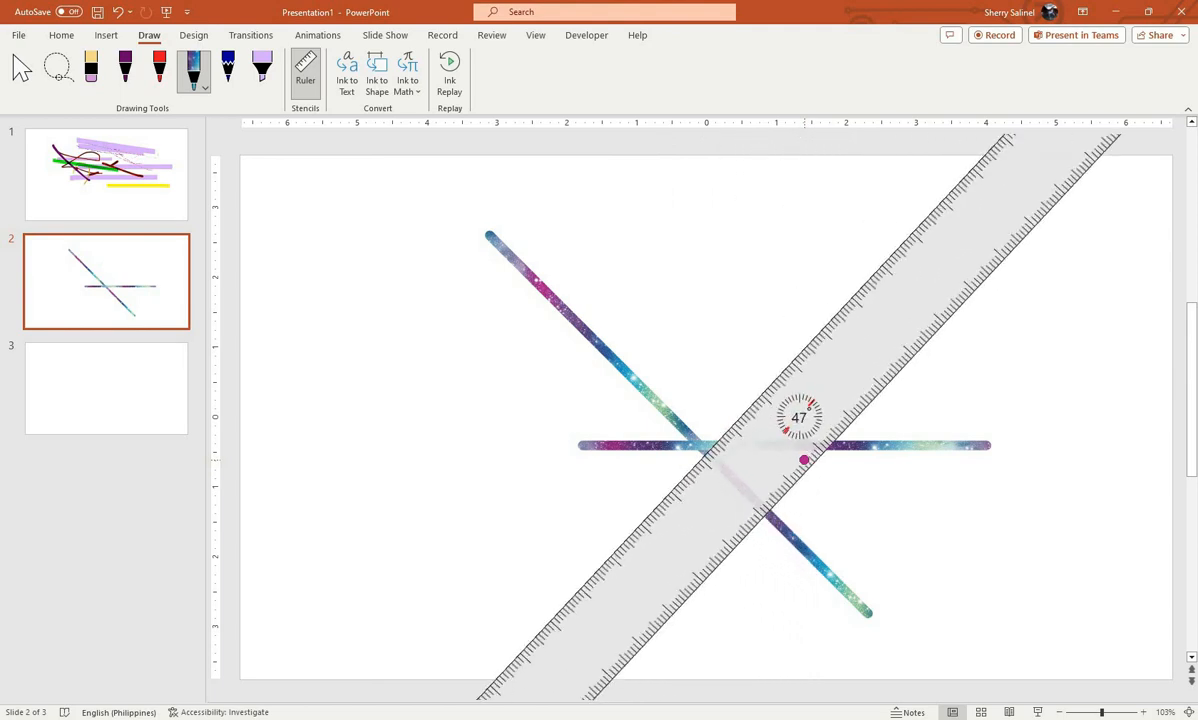
scroll(804, 460, up, 6)
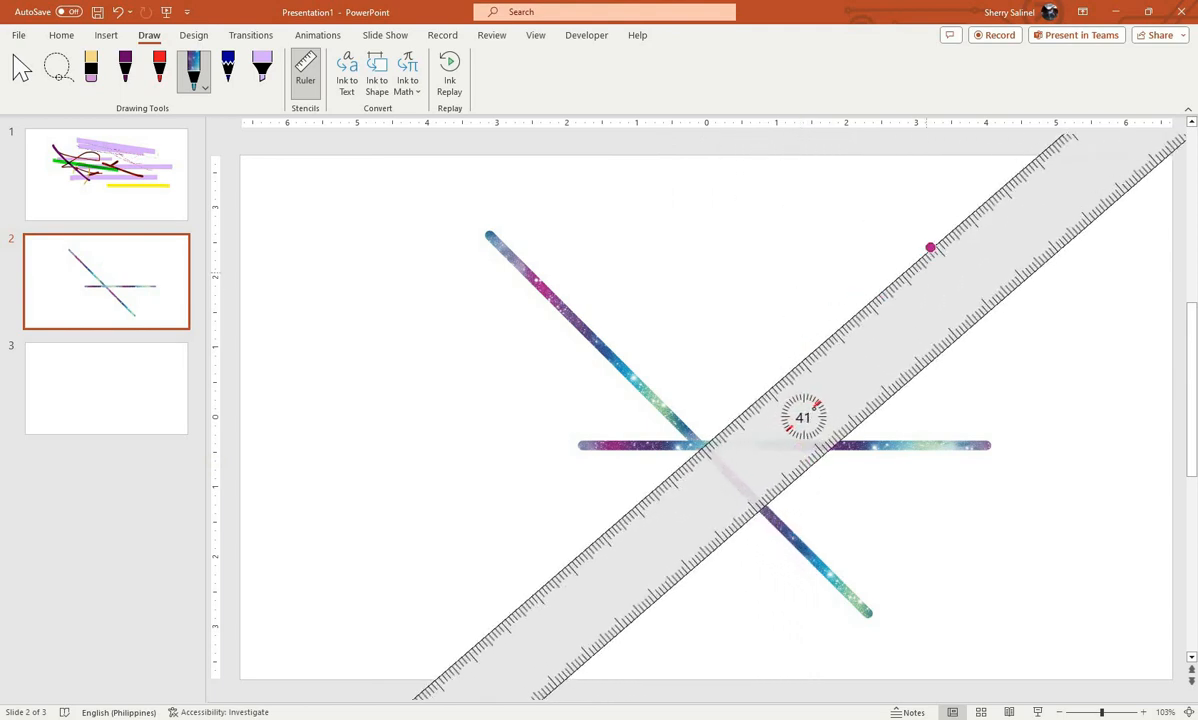
mouse_move(931, 247)
mouse_down()
mouse_move(822, 269)
mouse_move(502, 495)
mouse_move(474, 556)
mouse_up()
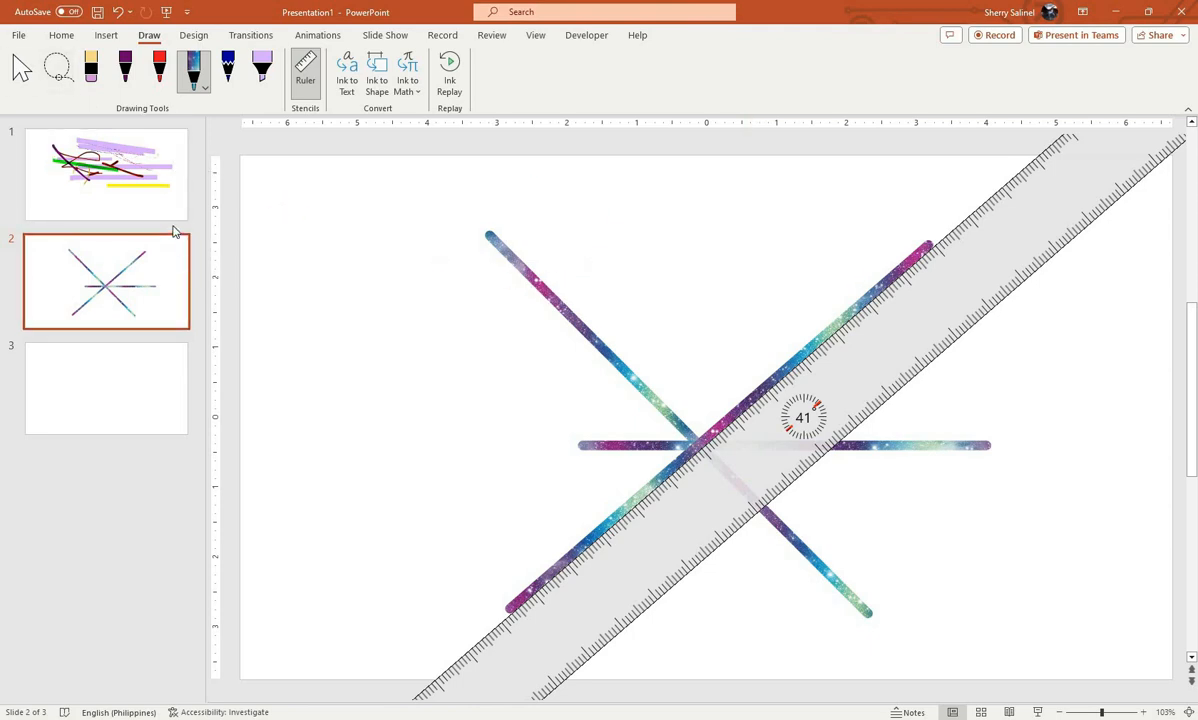
click(91, 70)
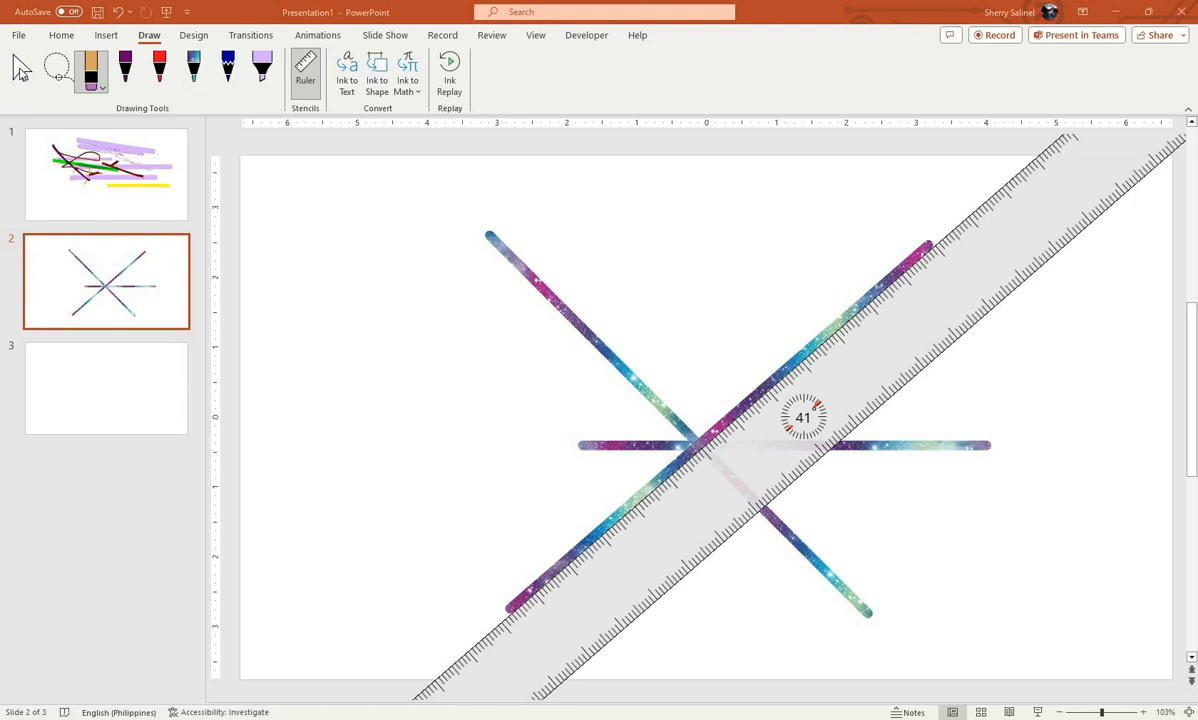
click(305, 70)
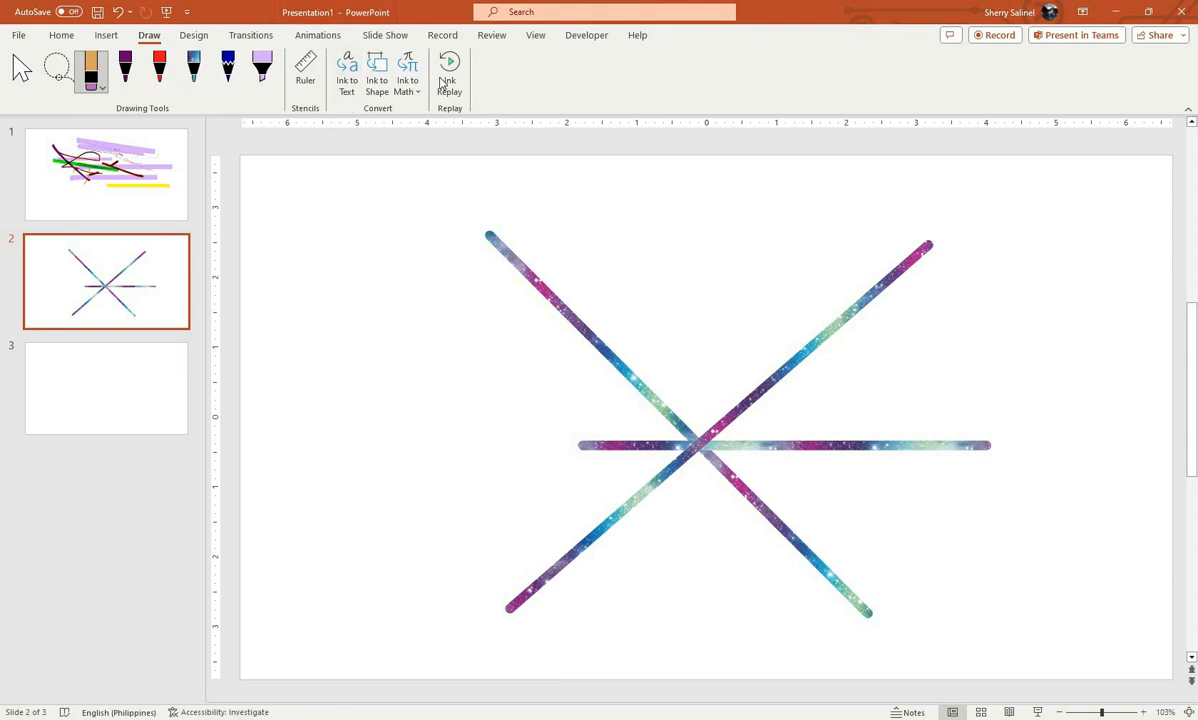
- Handwrite the word Hello on slide 3 with the purple pen
click(120, 388)
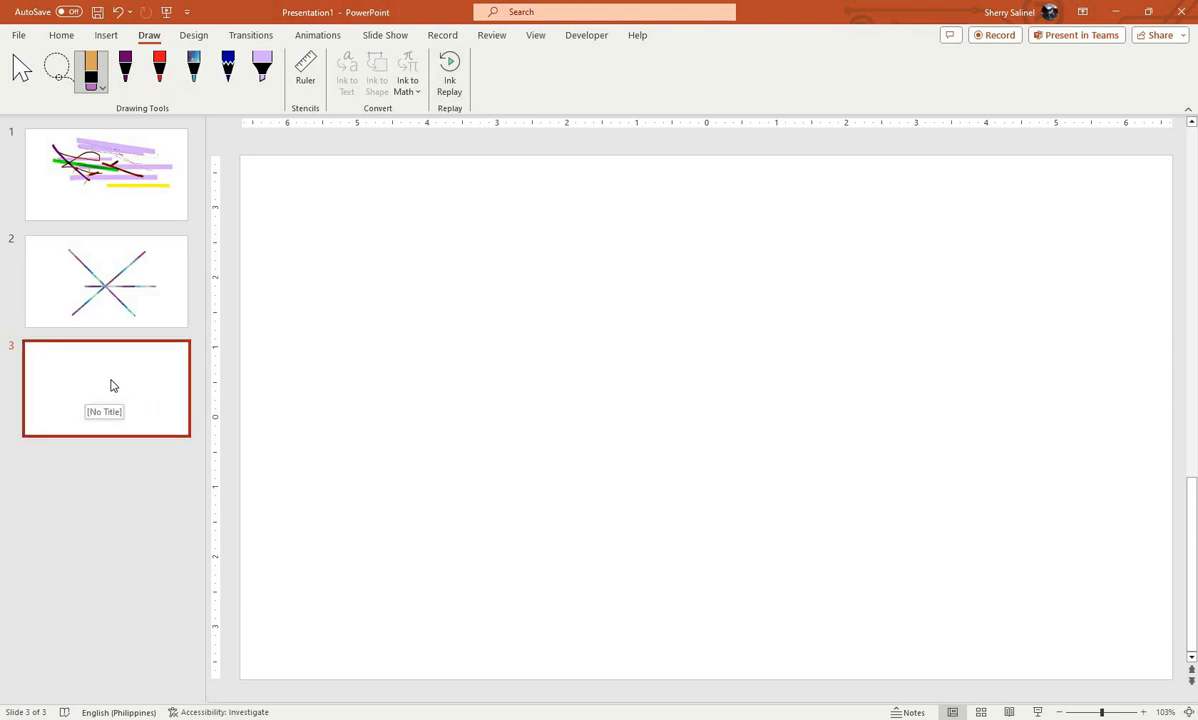
click(126, 68)
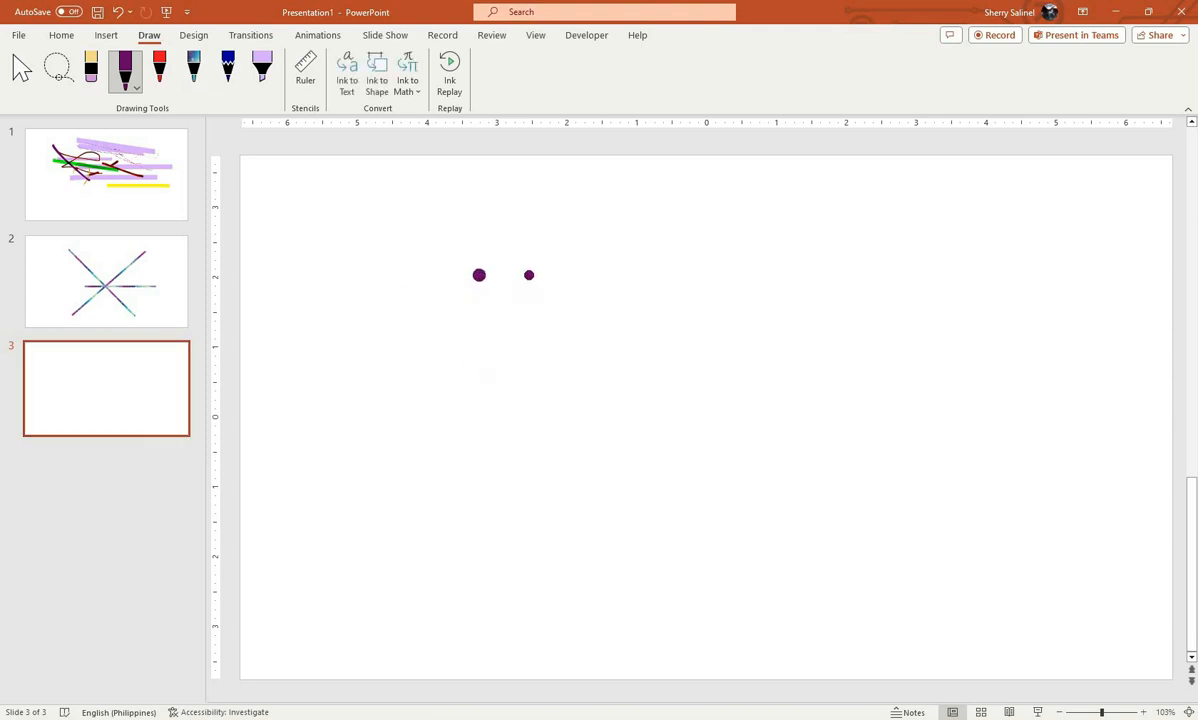
drag(479, 272, 478, 388)
drag(527, 269, 517, 386)
mouse_move(434, 331)
mouse_down()
mouse_move(549, 331)
mouse_move(629, 375)
mouse_up()
drag(659, 259, 655, 386)
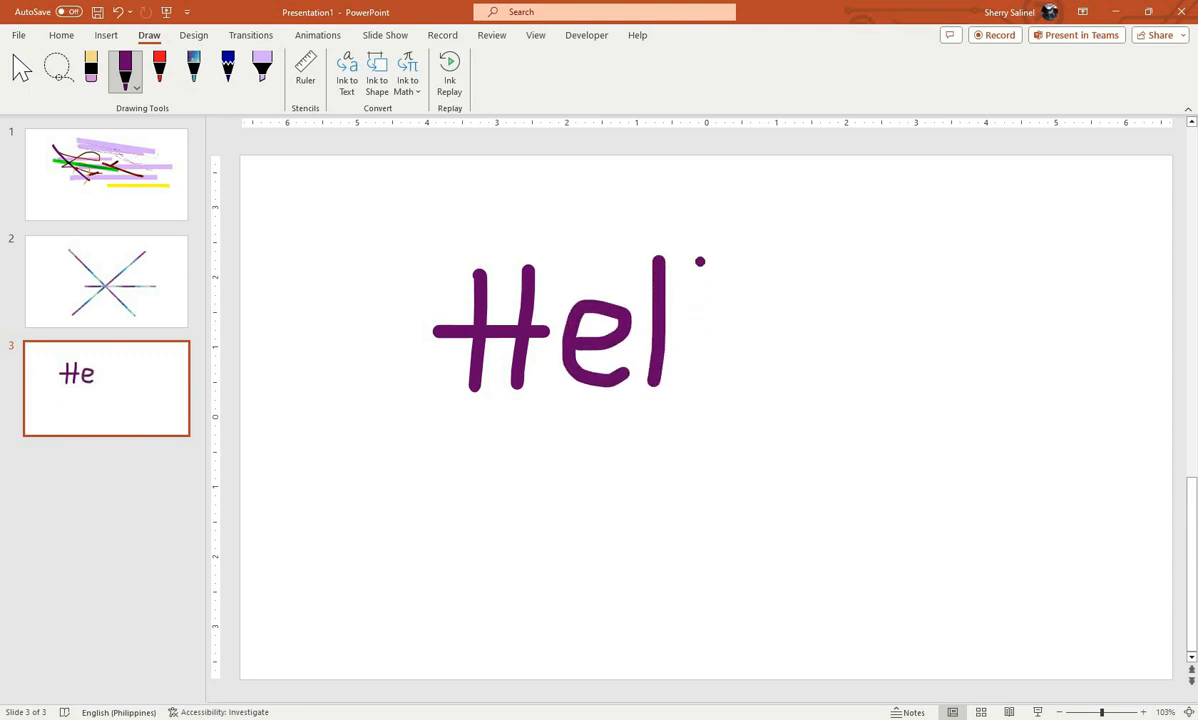
drag(709, 258, 704, 369)
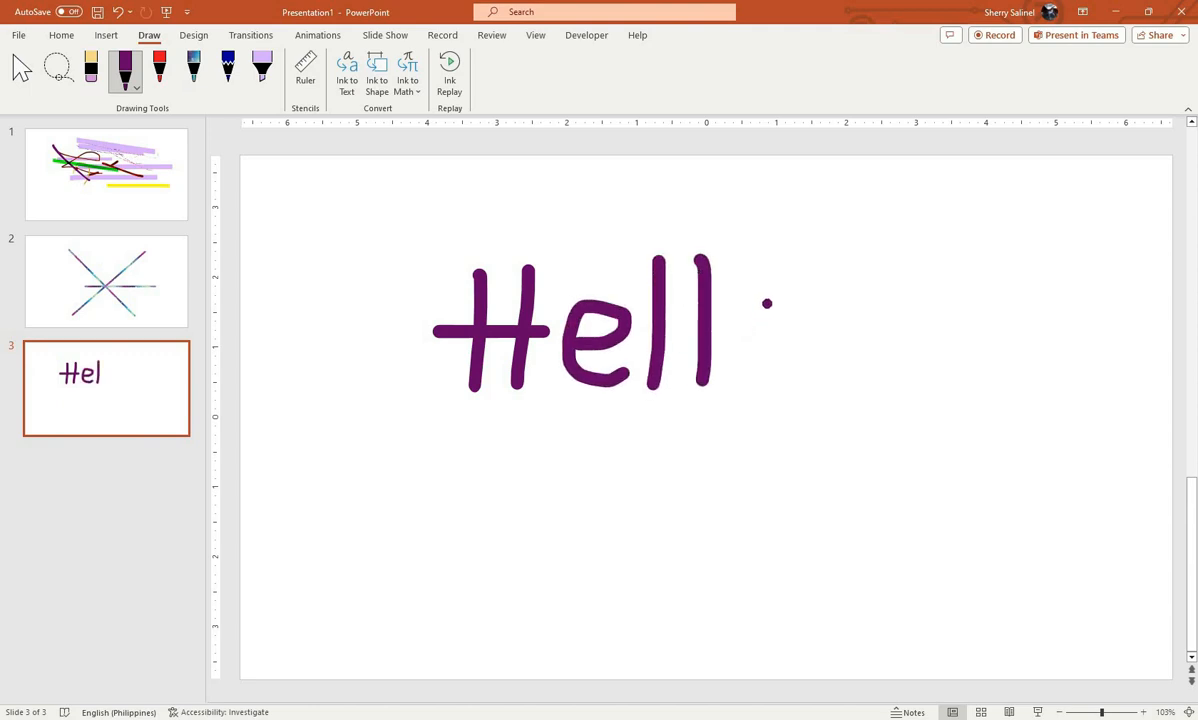
drag(729, 314, 771, 302)
mouse_move(796, 358)
mouse_down()
mouse_move(791, 313)
mouse_move(800, 325)
mouse_move(764, 304)
mouse_up()
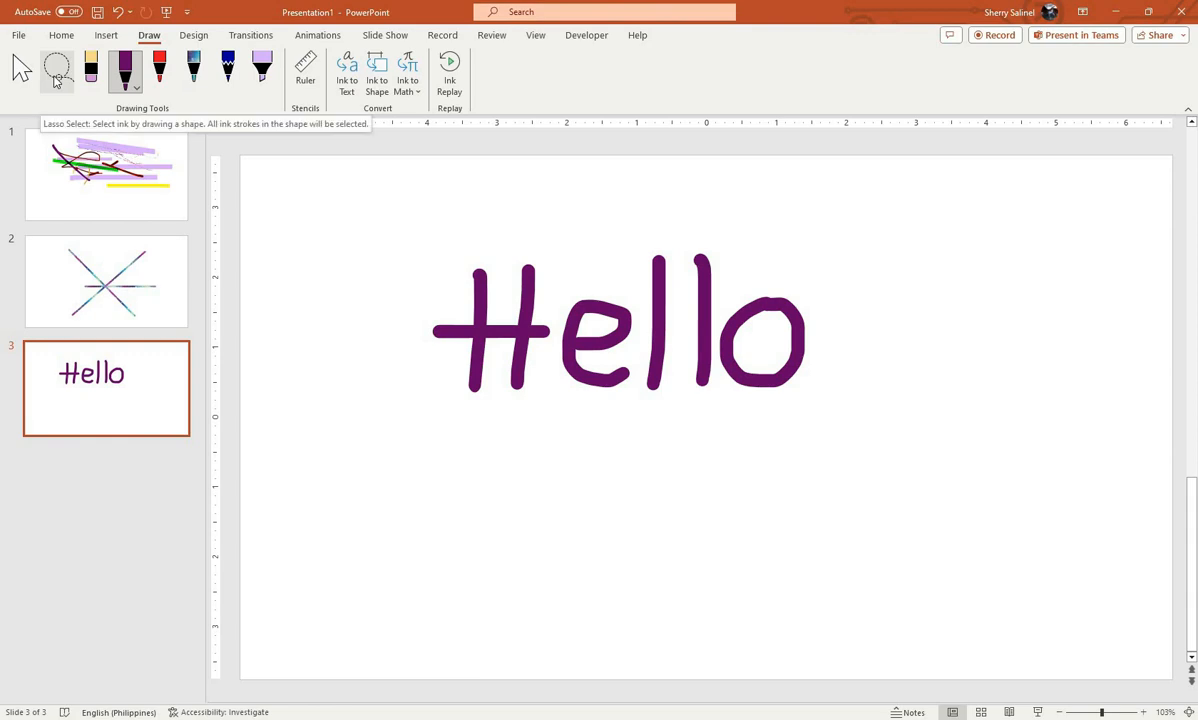
- Lasso-select all strokes of the handwritten Hello and convert the ink to text
click(57, 68)
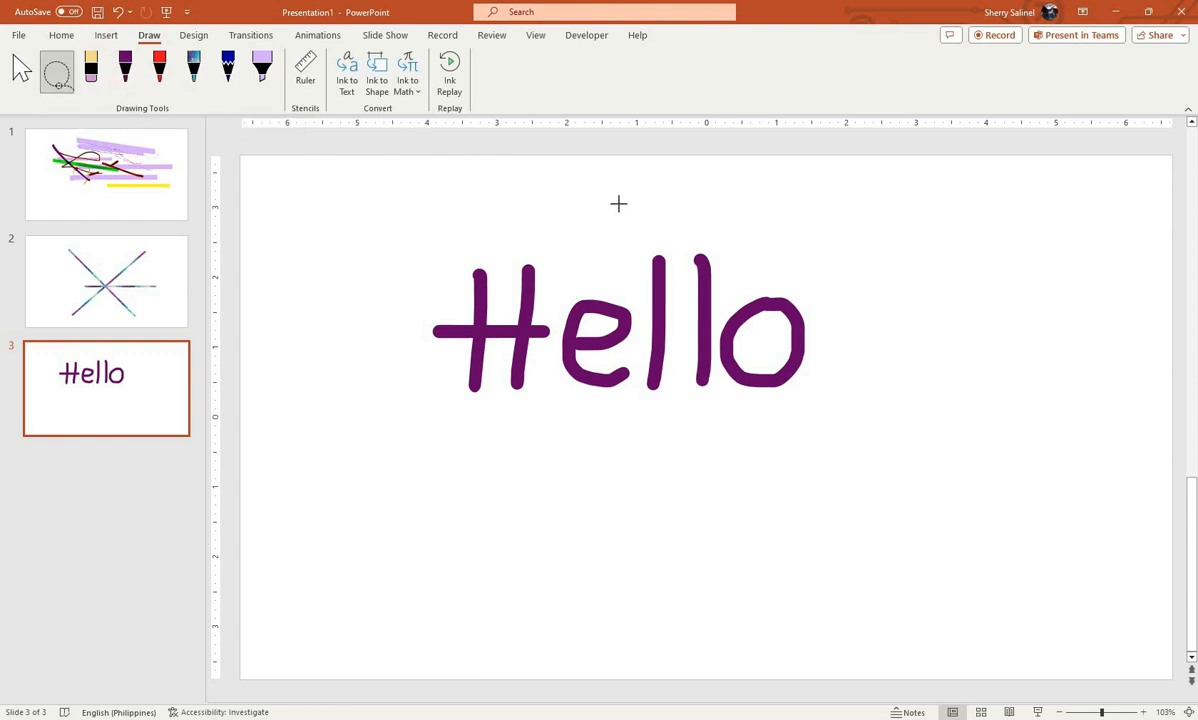
mouse_move(615, 196)
mouse_down()
mouse_move(350, 364)
mouse_move(543, 489)
mouse_move(745, 492)
mouse_up()
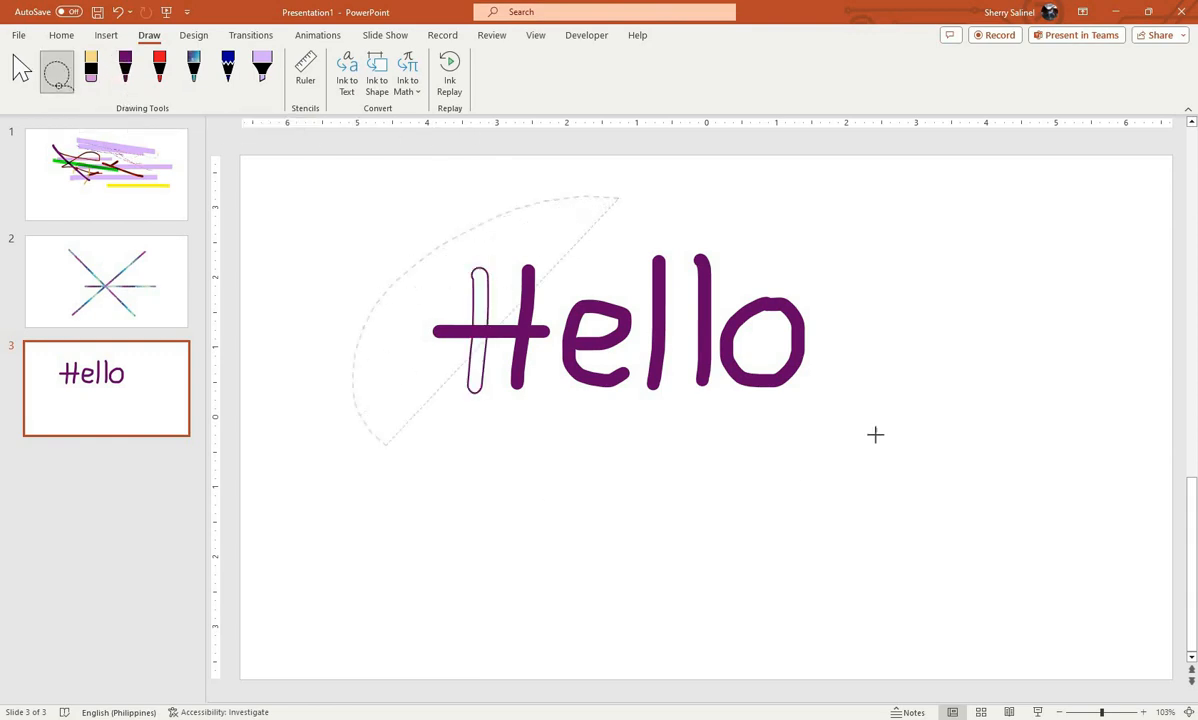
mouse_move(884, 311)
mouse_down()
mouse_move(722, 214)
mouse_move(607, 196)
mouse_up()
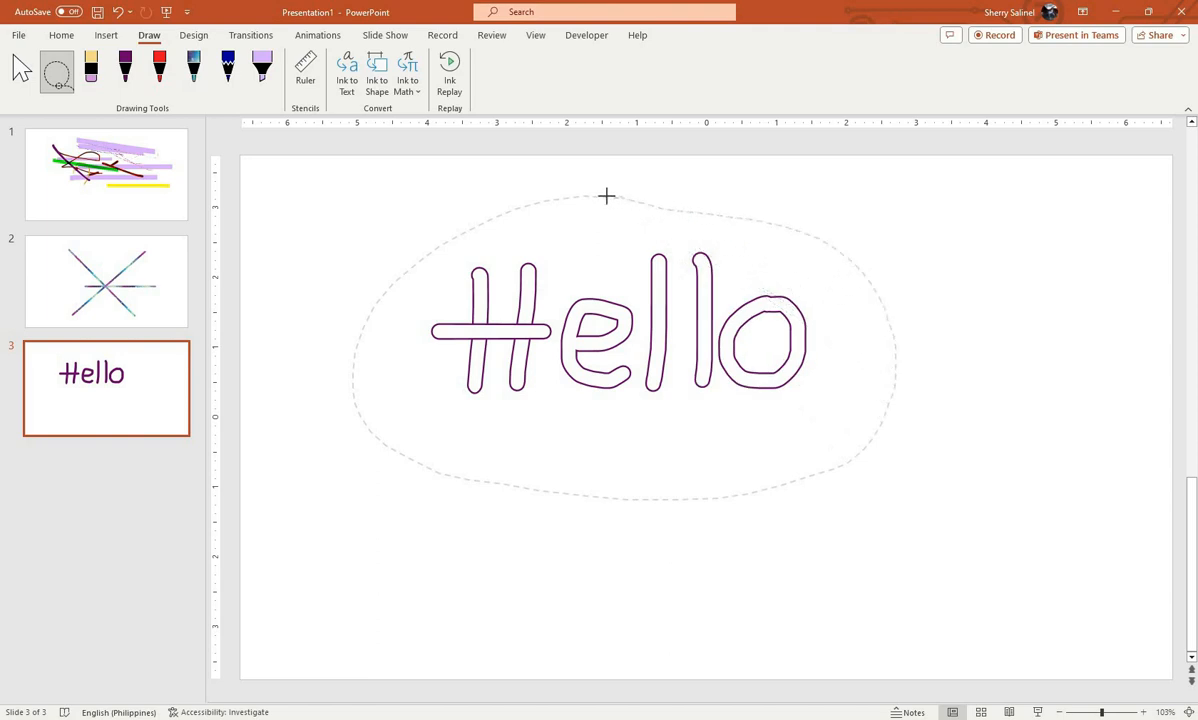
drag(607, 196, 606, 196)
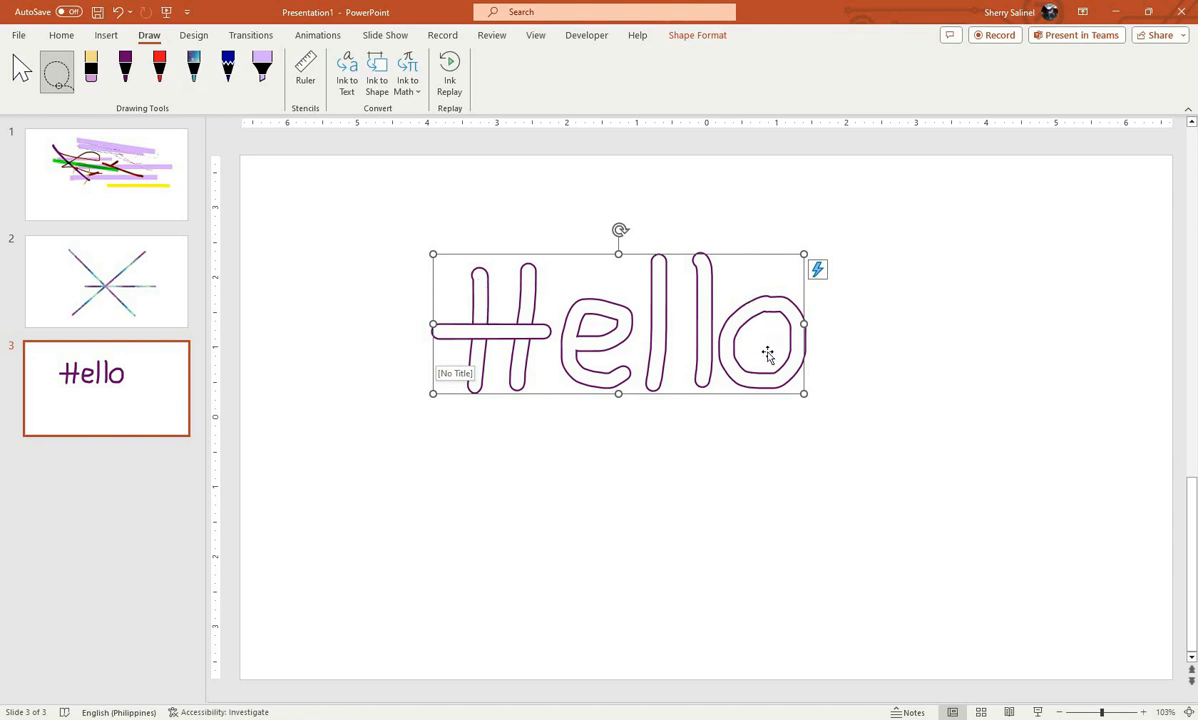
click(346, 90)
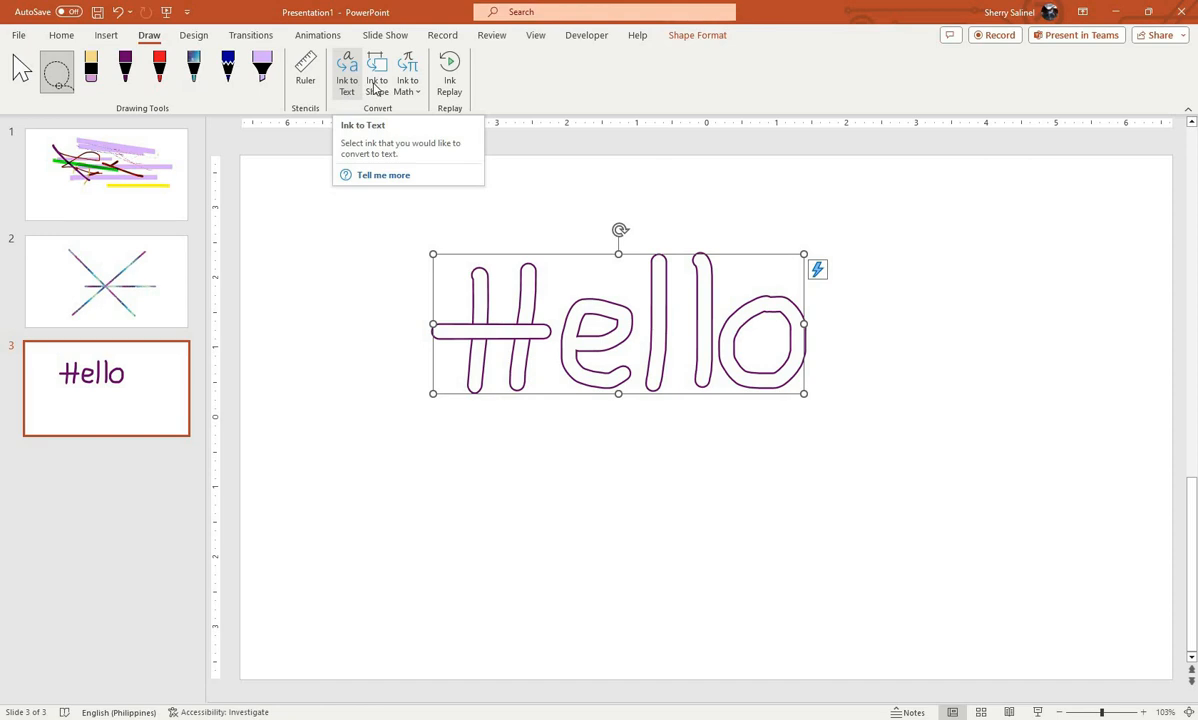
click(375, 89)
click(347, 68)
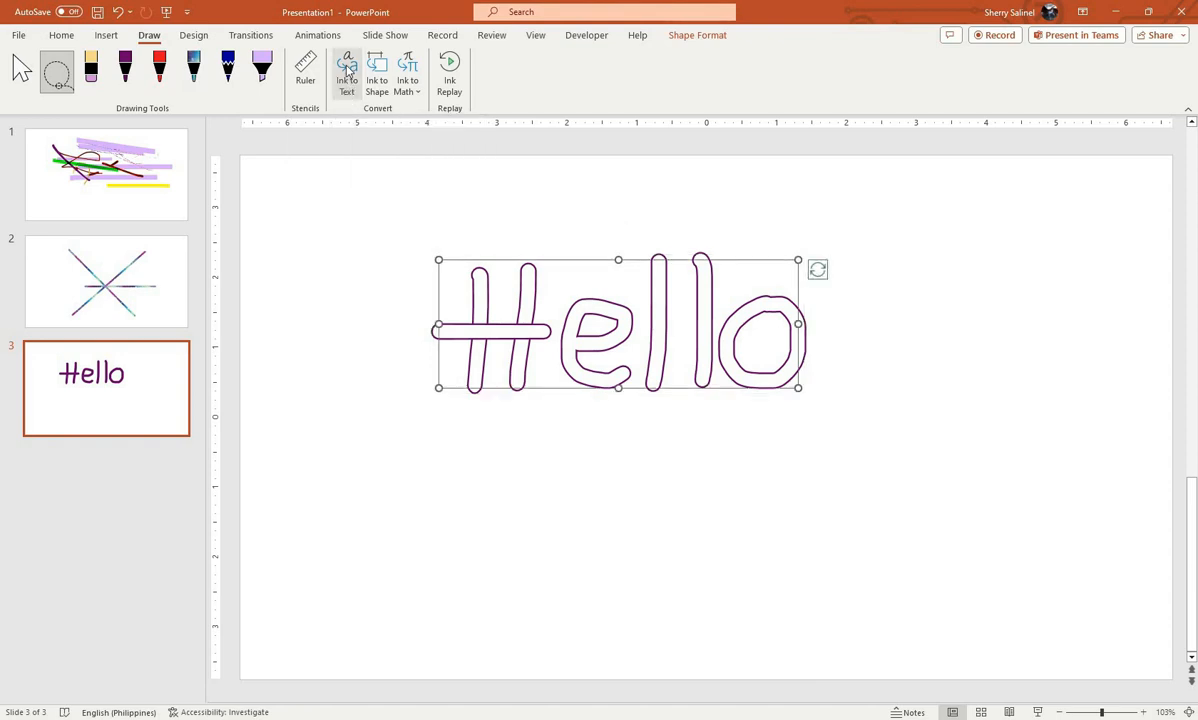
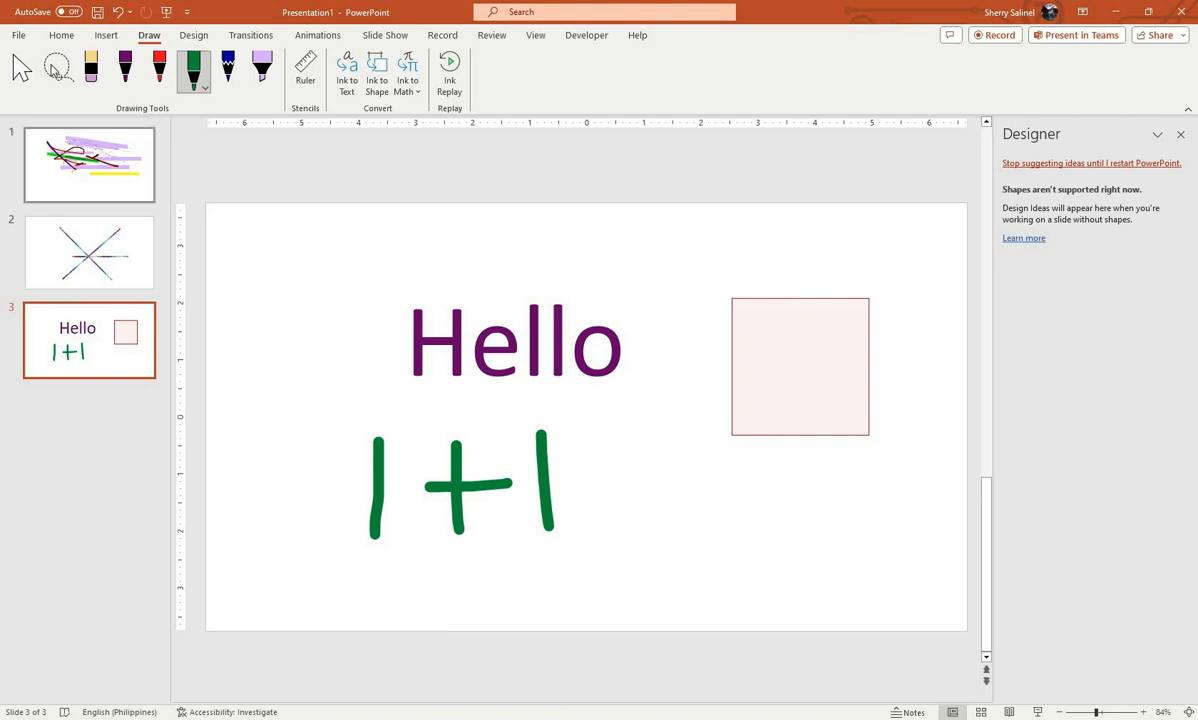
- Lasso-select the green handwritten 1+1 and convert the ink to a math expression
click(57, 67)
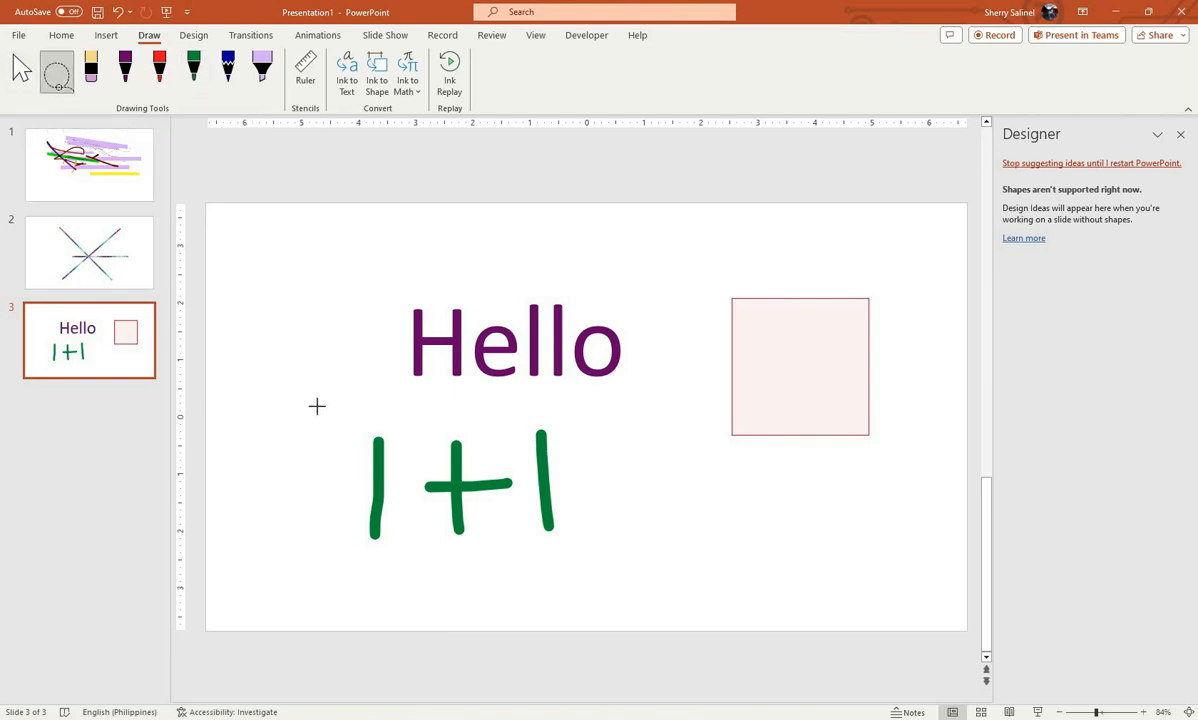
mouse_move(327, 404)
mouse_down()
mouse_move(604, 500)
mouse_move(596, 409)
mouse_move(593, 425)
mouse_up()
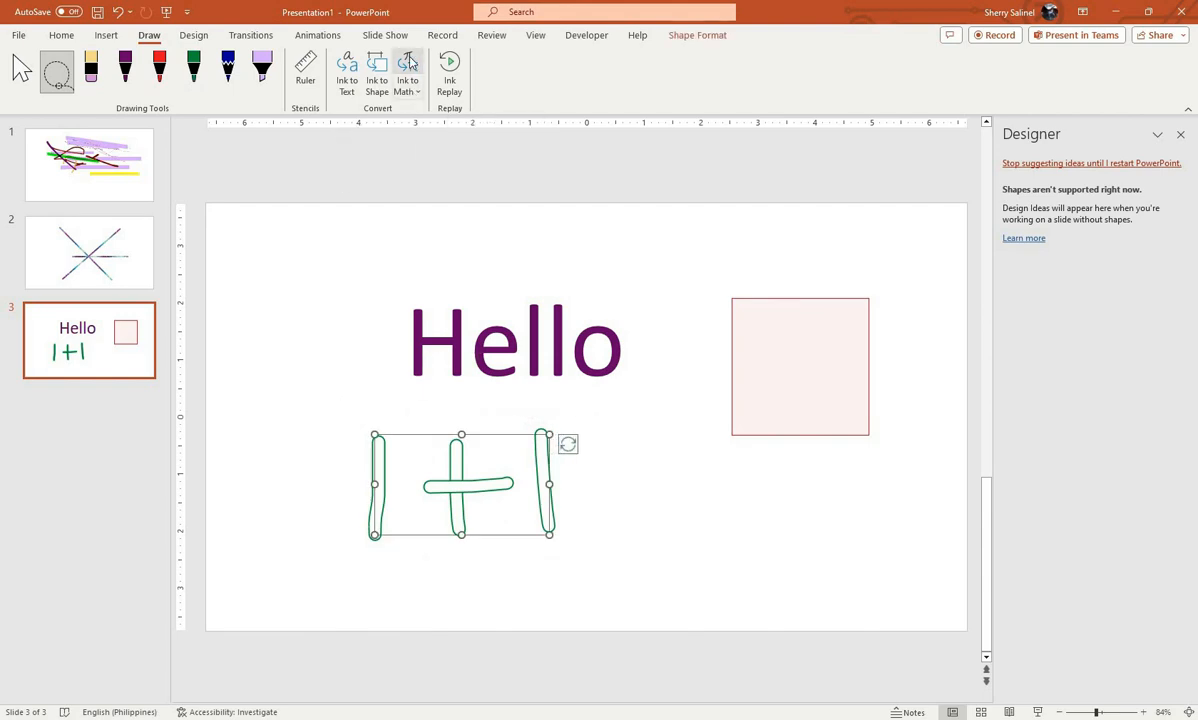
click(408, 62)
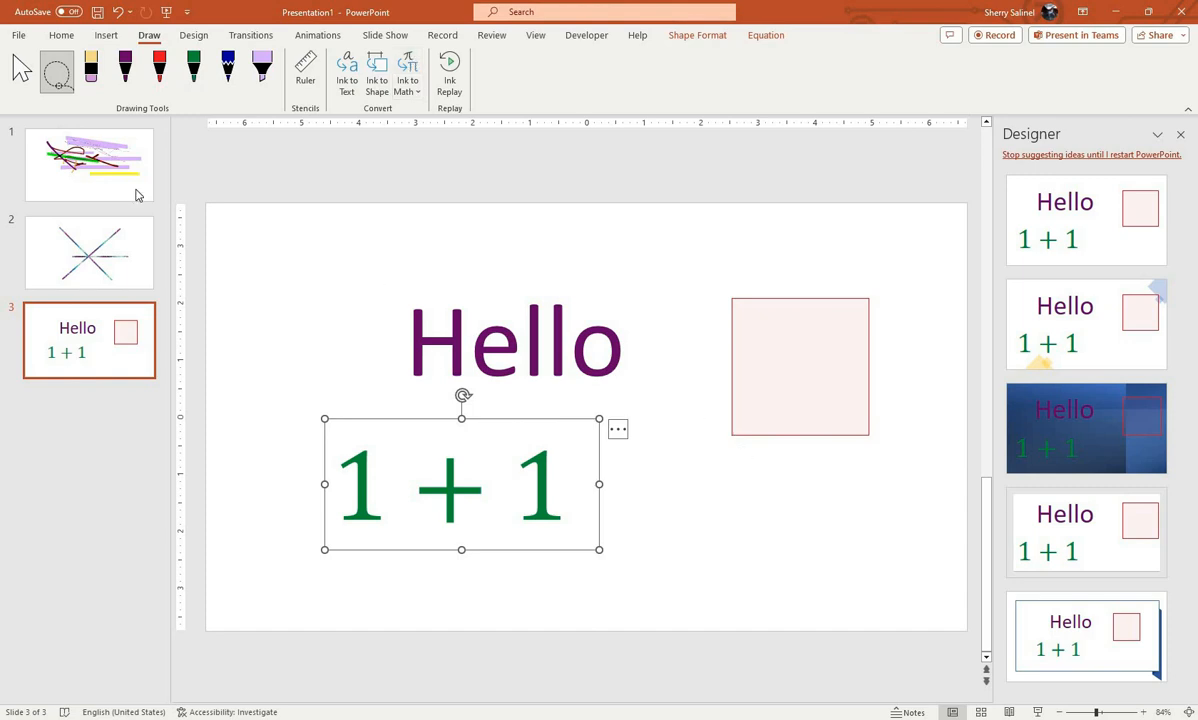
- Move the green 1 + 1 equation down and to the left on the slide, and deselect it
click(22, 70)
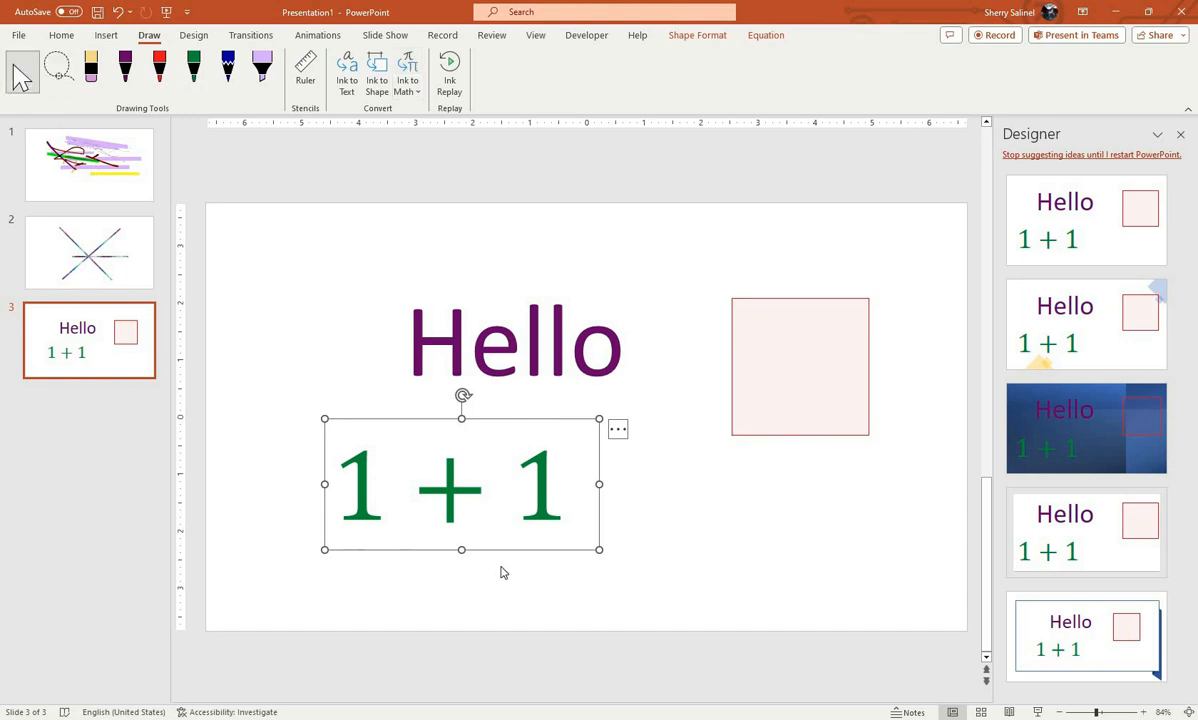
drag(503, 548, 418, 563)
click(722, 608)
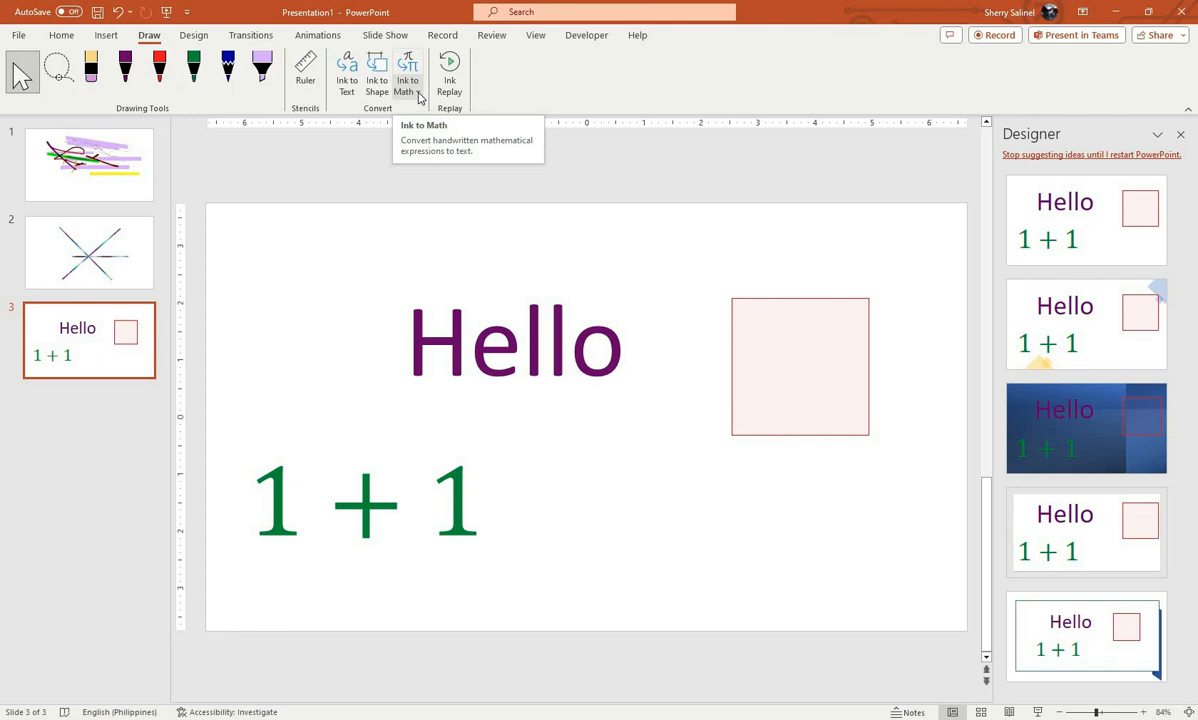
- Handwrite 2 + 2 in the Ink Equation Editor and insert the equation on slide 3
click(419, 93)
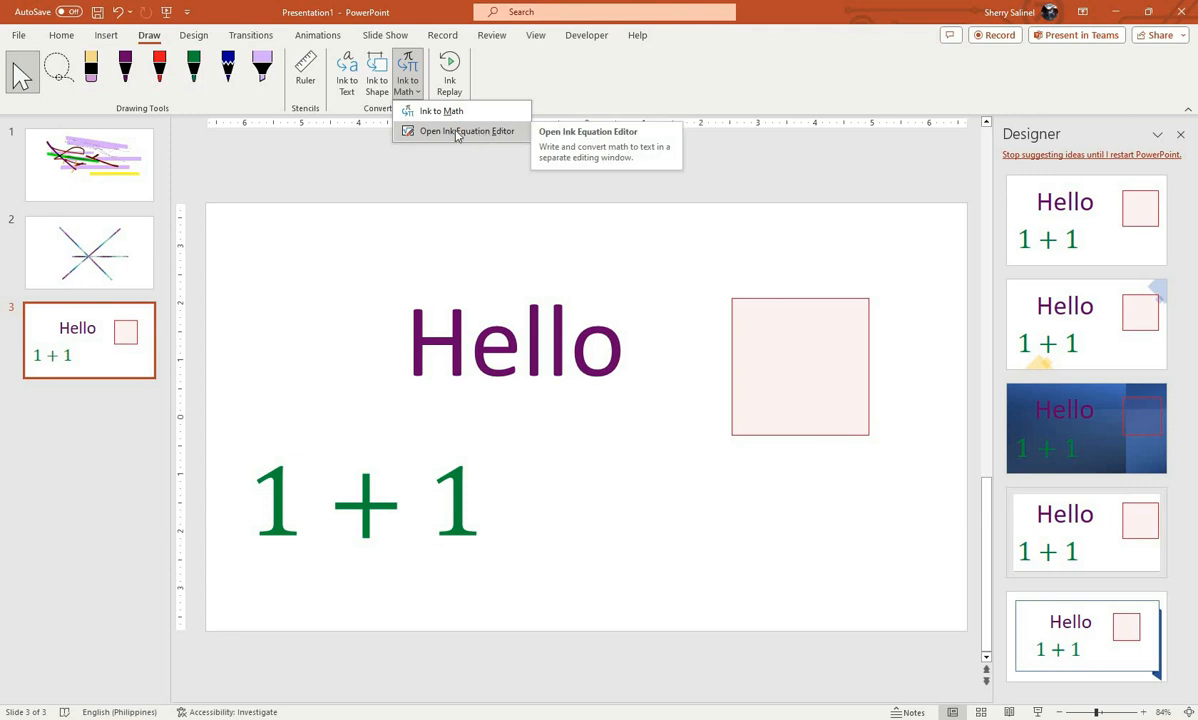
click(451, 134)
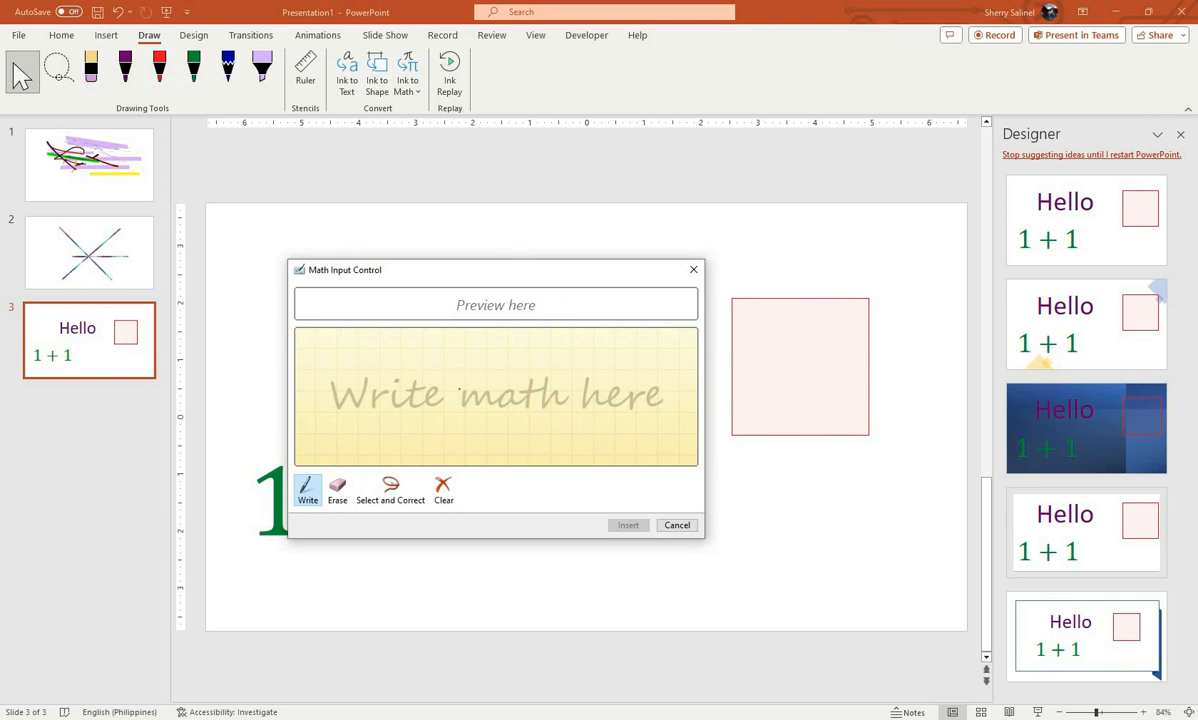
drag(458, 276, 717, 156)
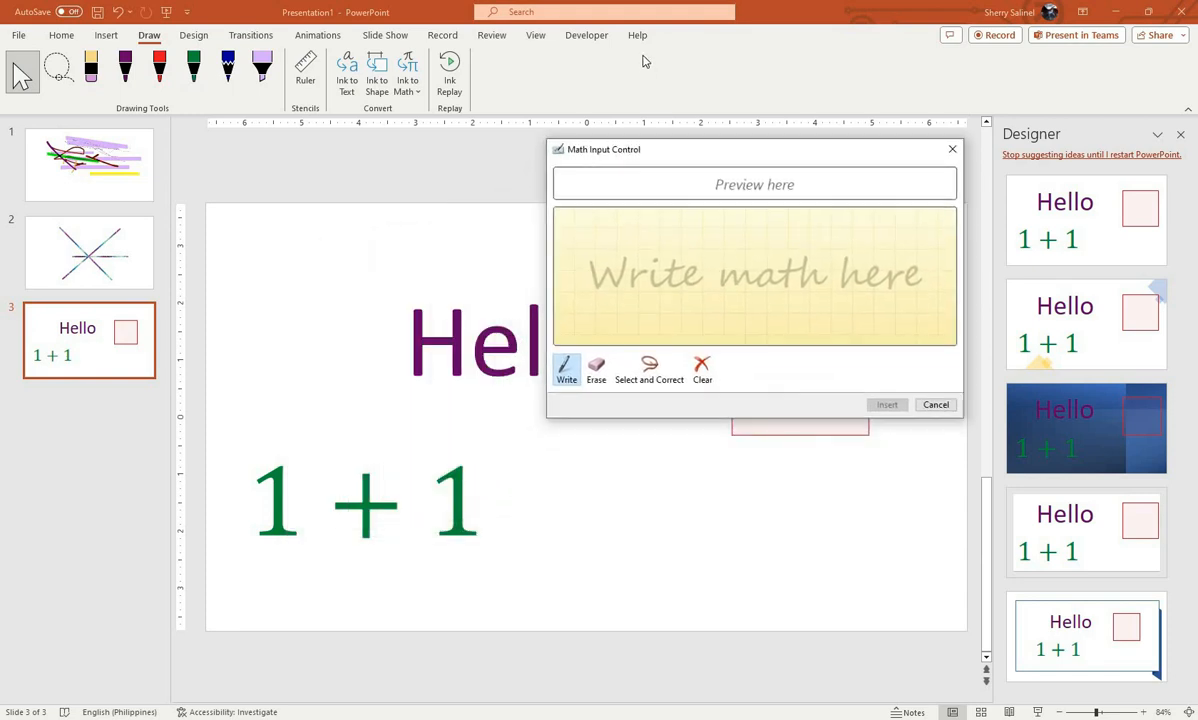
drag(645, 62, 572, 55)
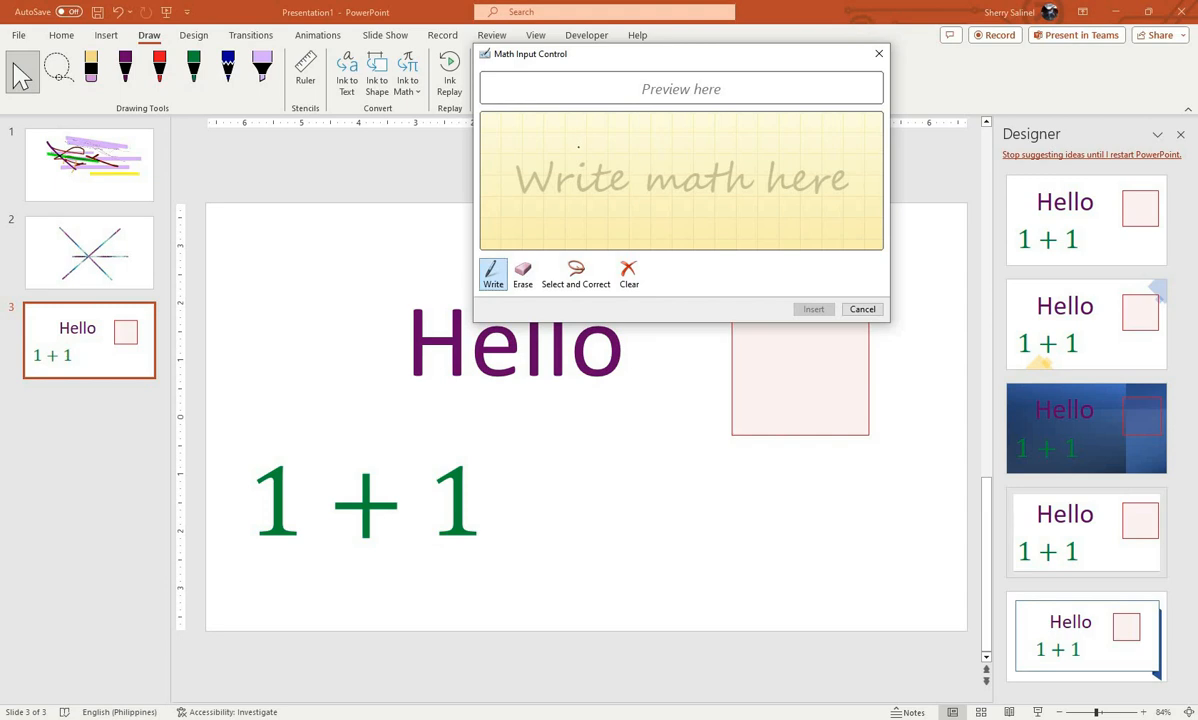
drag(588, 167, 602, 203)
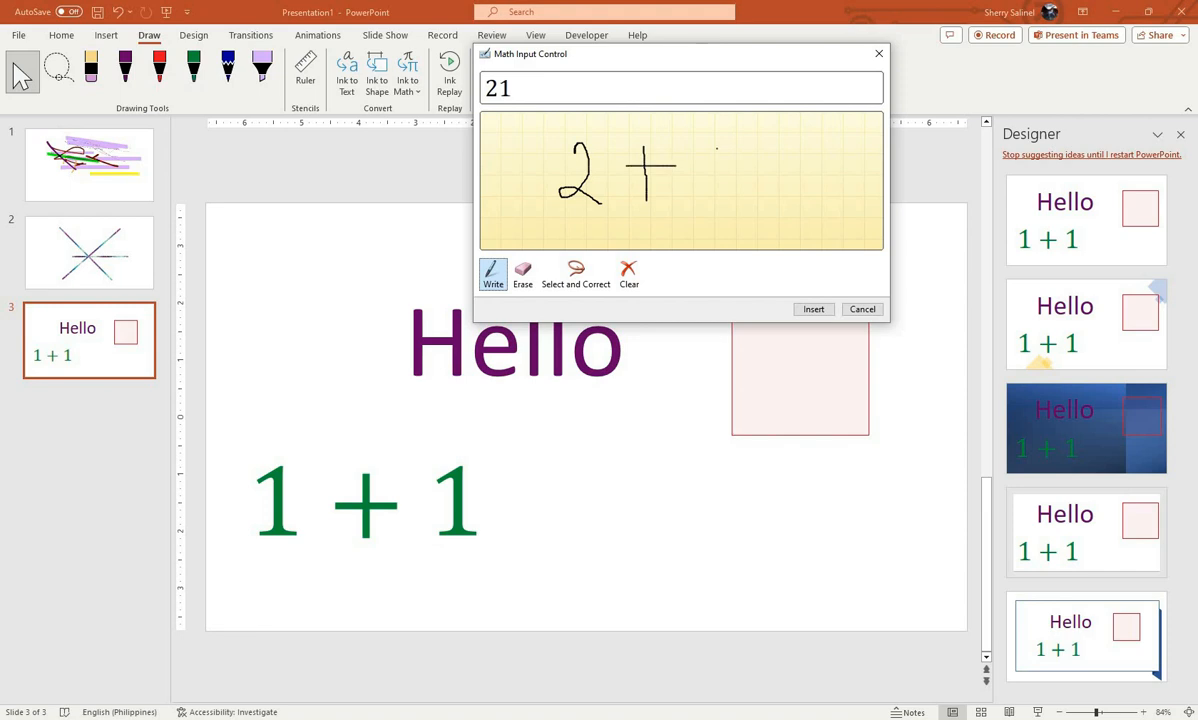
drag(697, 202, 735, 228)
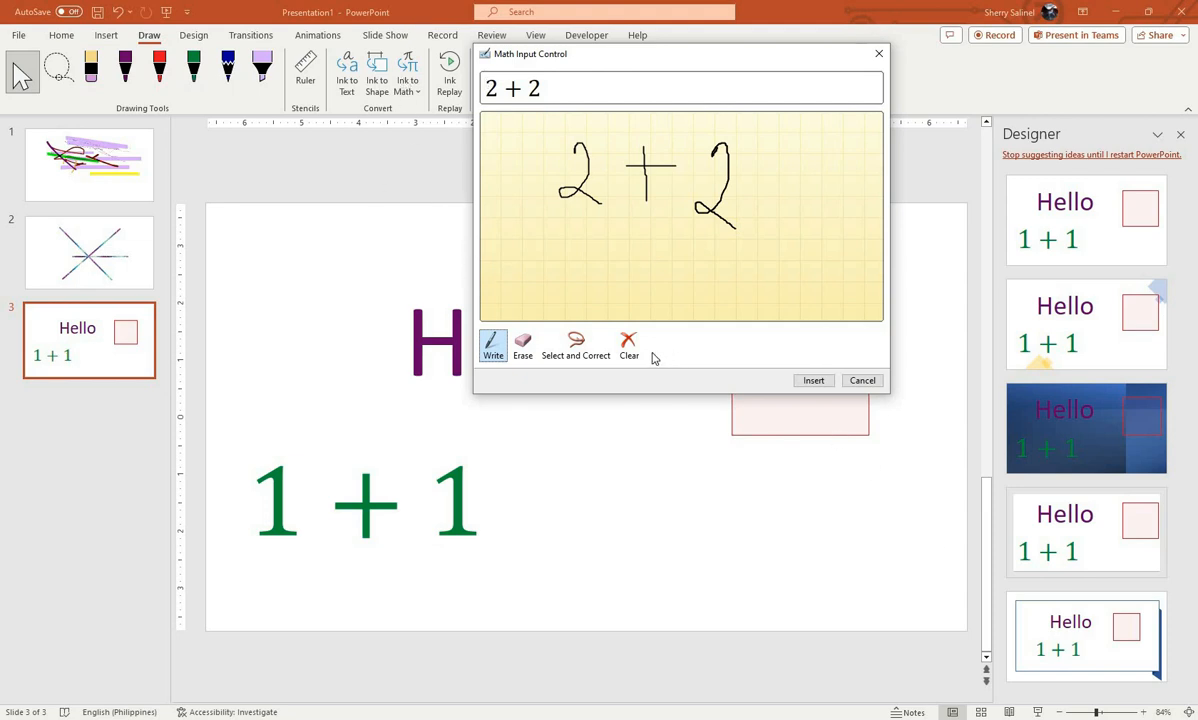
click(815, 381)
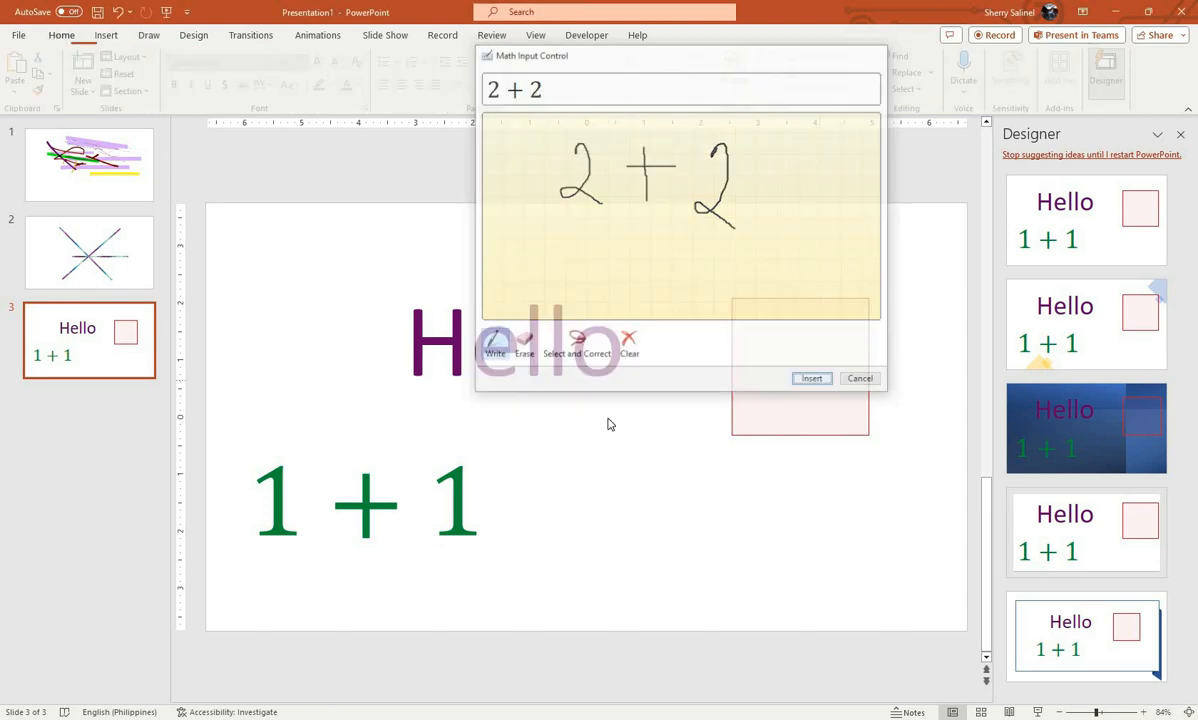
drag(714, 405, 829, 476)
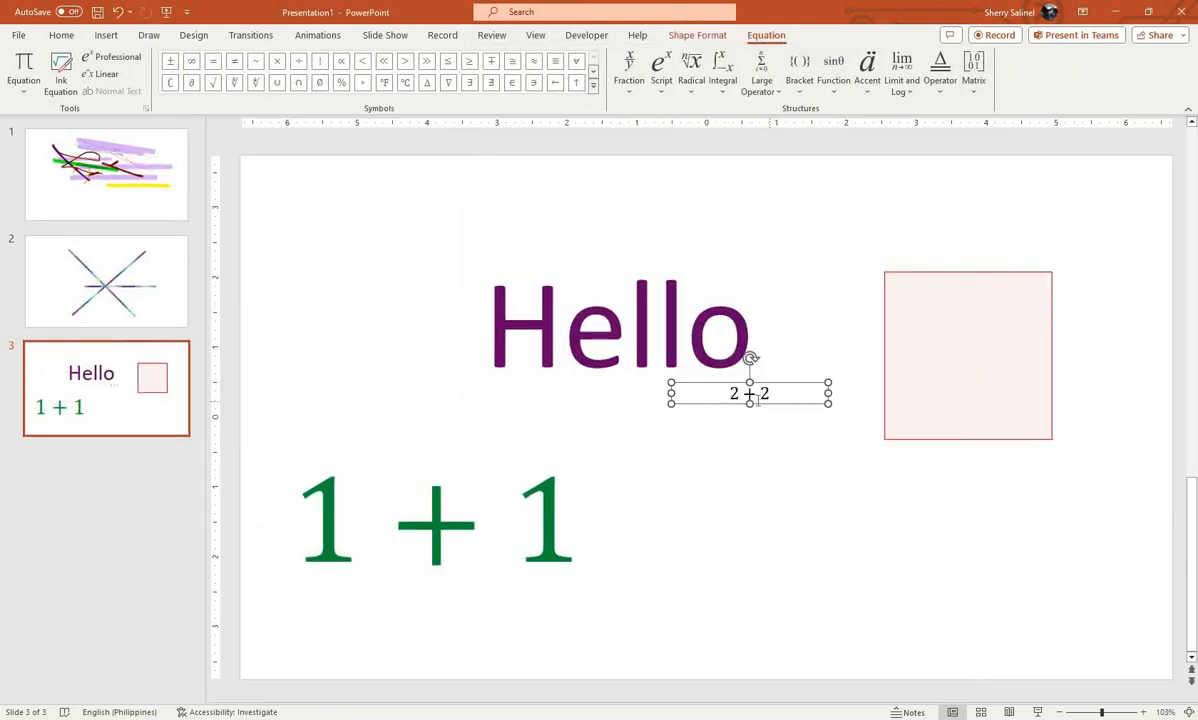
- Select the text of the 2 + 2 equation and increase its font size to 48
click(762, 393)
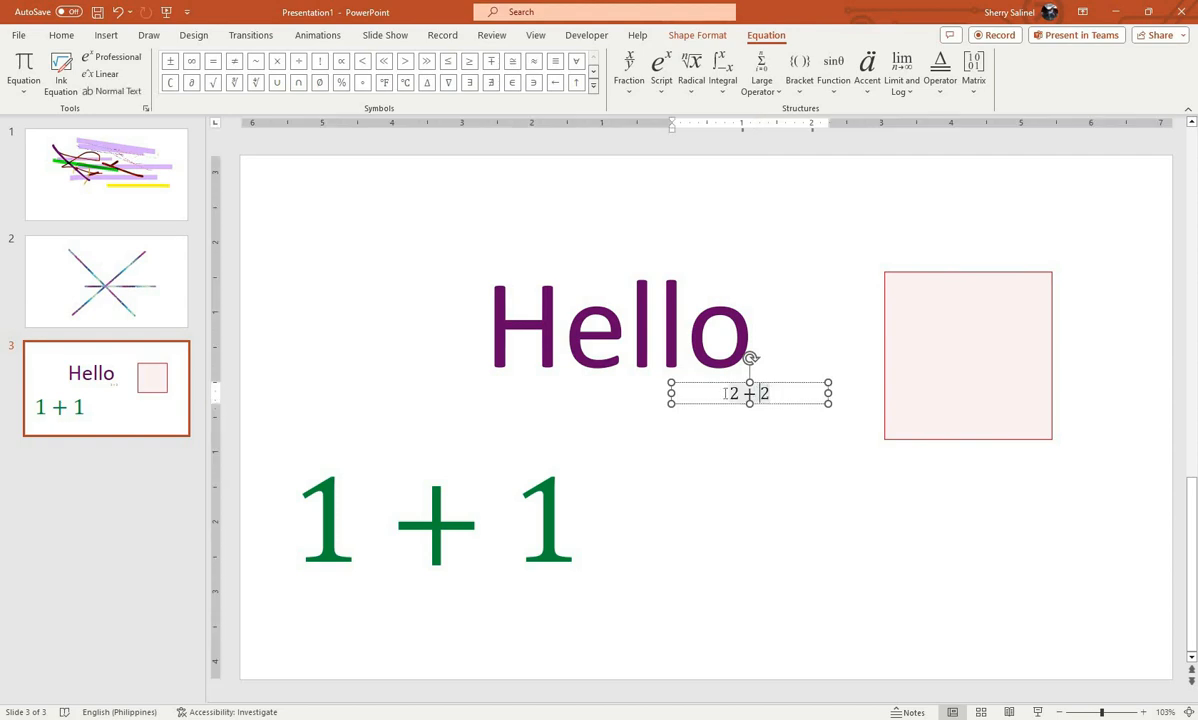
drag(762, 393, 726, 393)
click(66, 37)
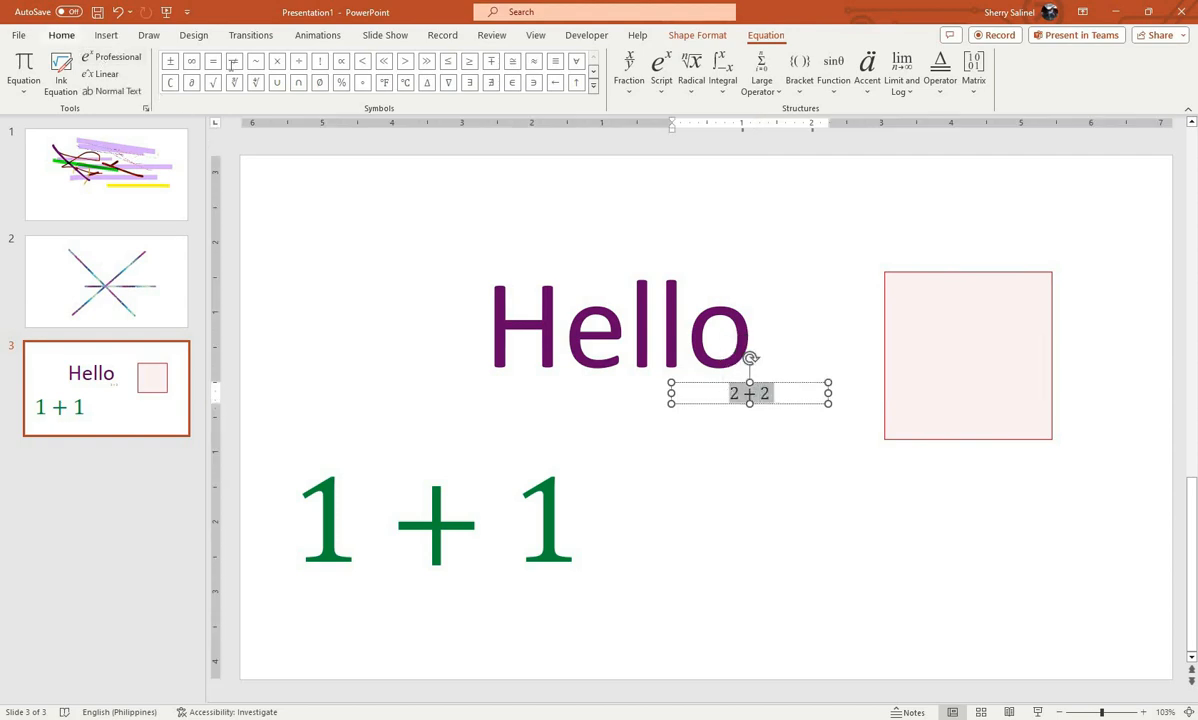
click(275, 62)
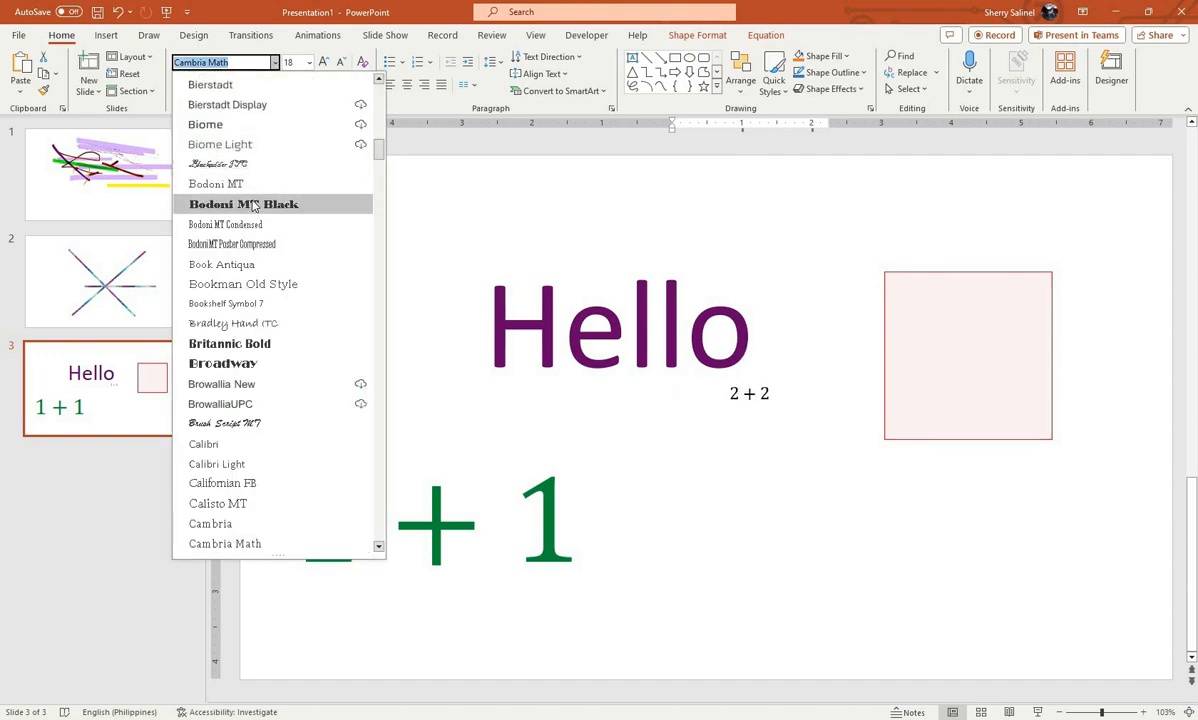
click(258, 91)
click(323, 66)
click(323, 66)
click(323, 66)
click(323, 66)
click(323, 66)
click(323, 66)
click(323, 66)
- Try a different font for the 2 + 2 equation text and increase its font size to 66
click(276, 62)
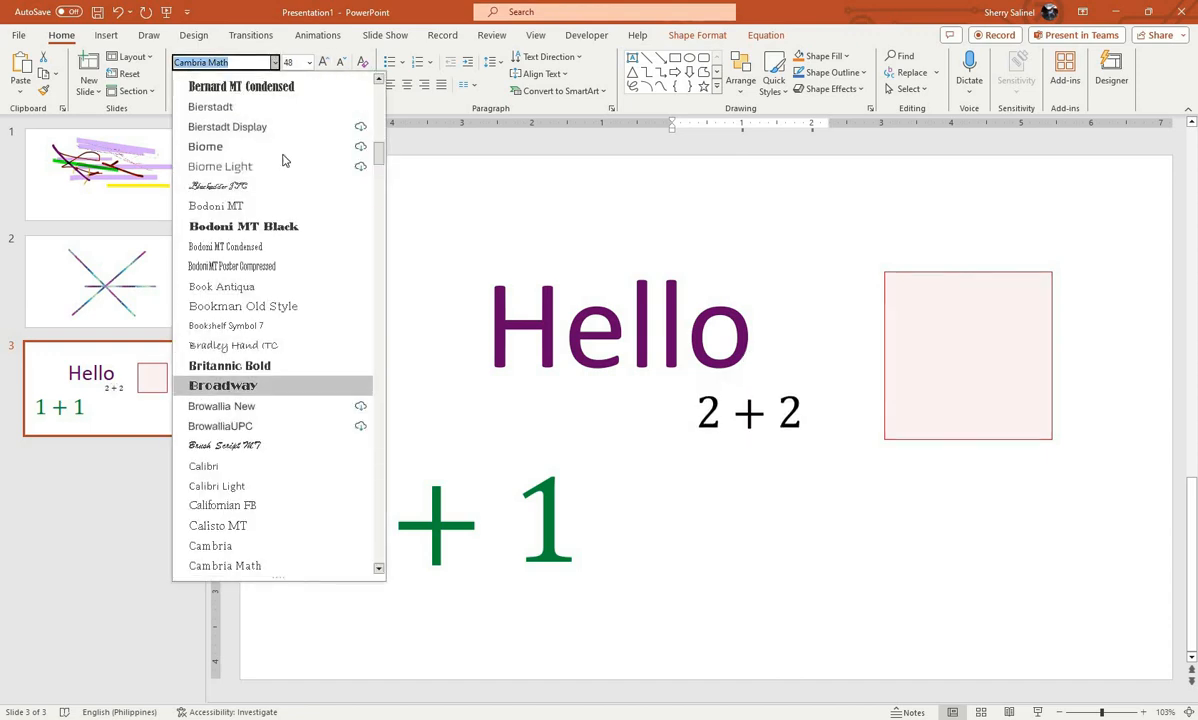
click(276, 62)
click(276, 62)
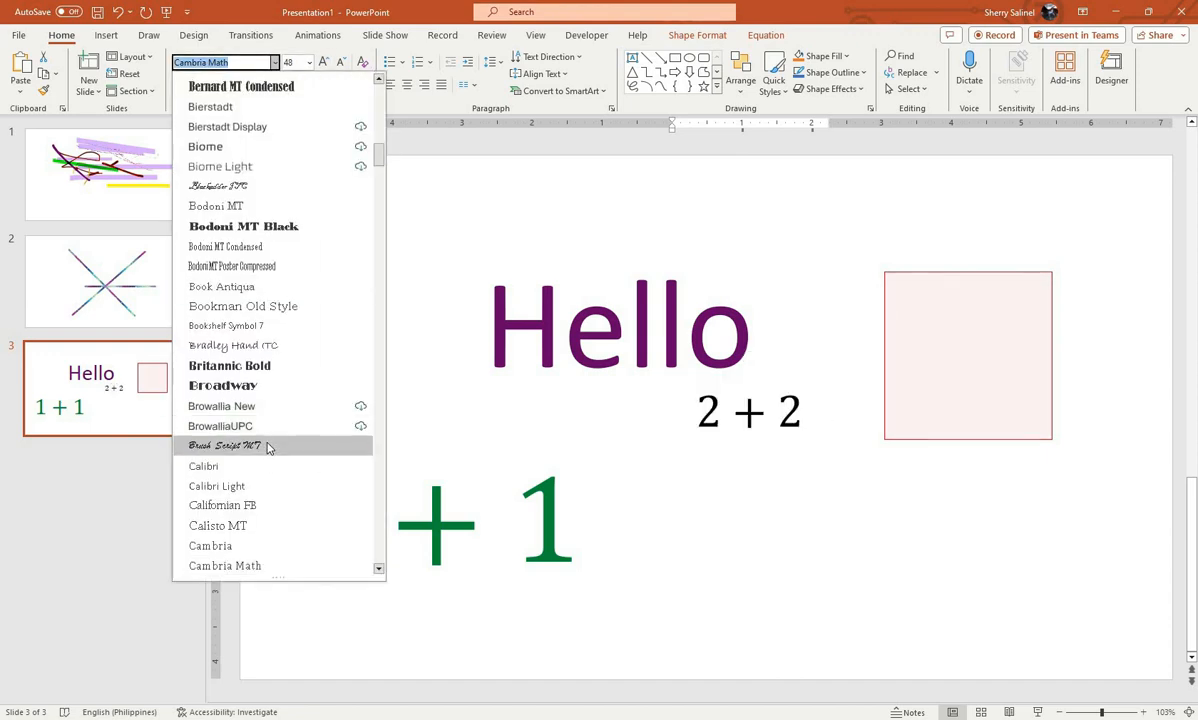
click(260, 108)
click(277, 63)
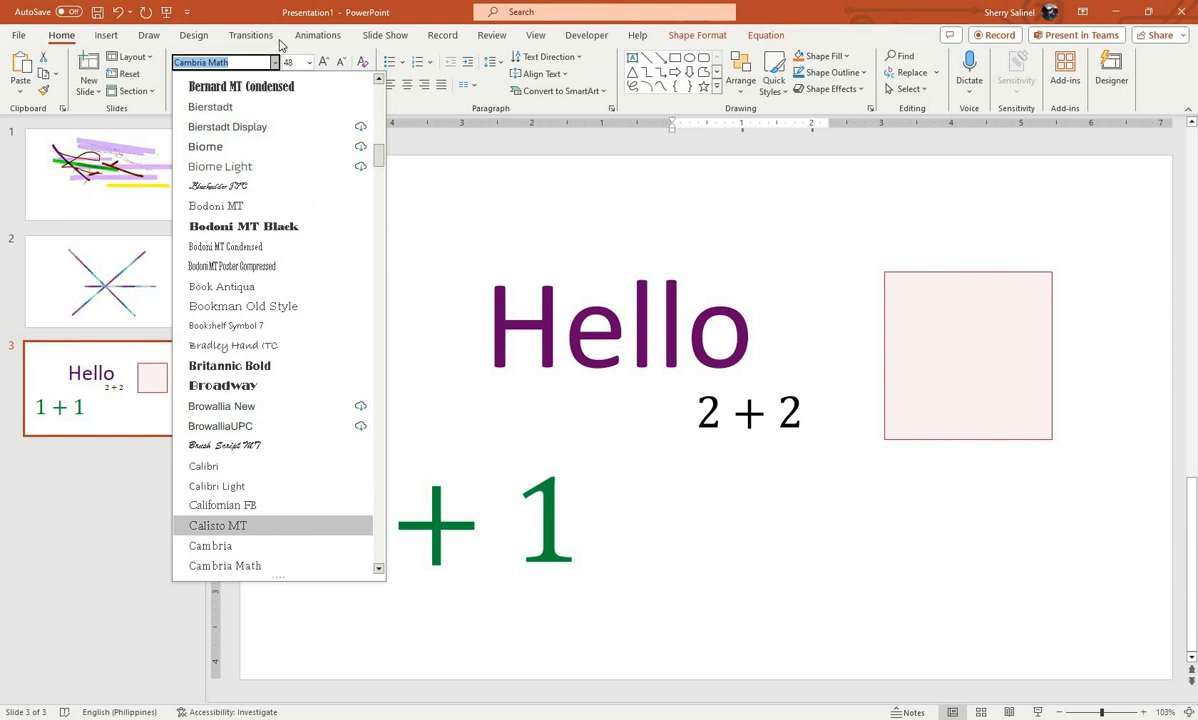
click(281, 52)
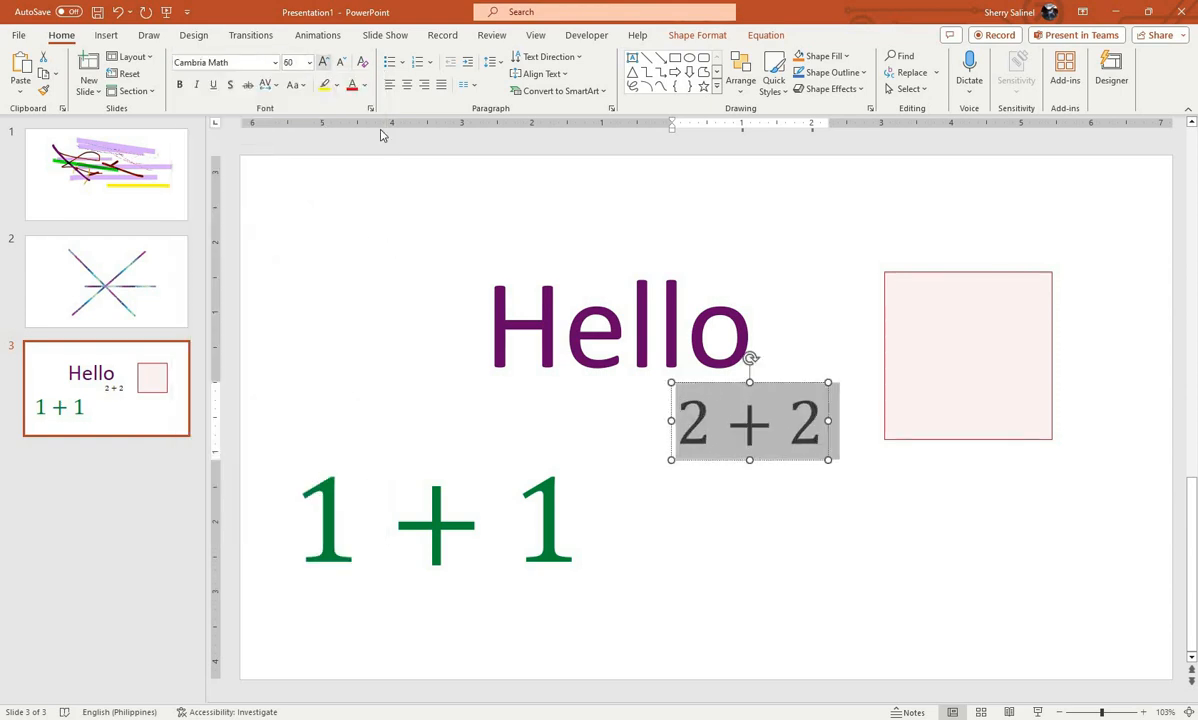
- Colour the 2 + 2 equation text red and highlight it in yellow
click(352, 84)
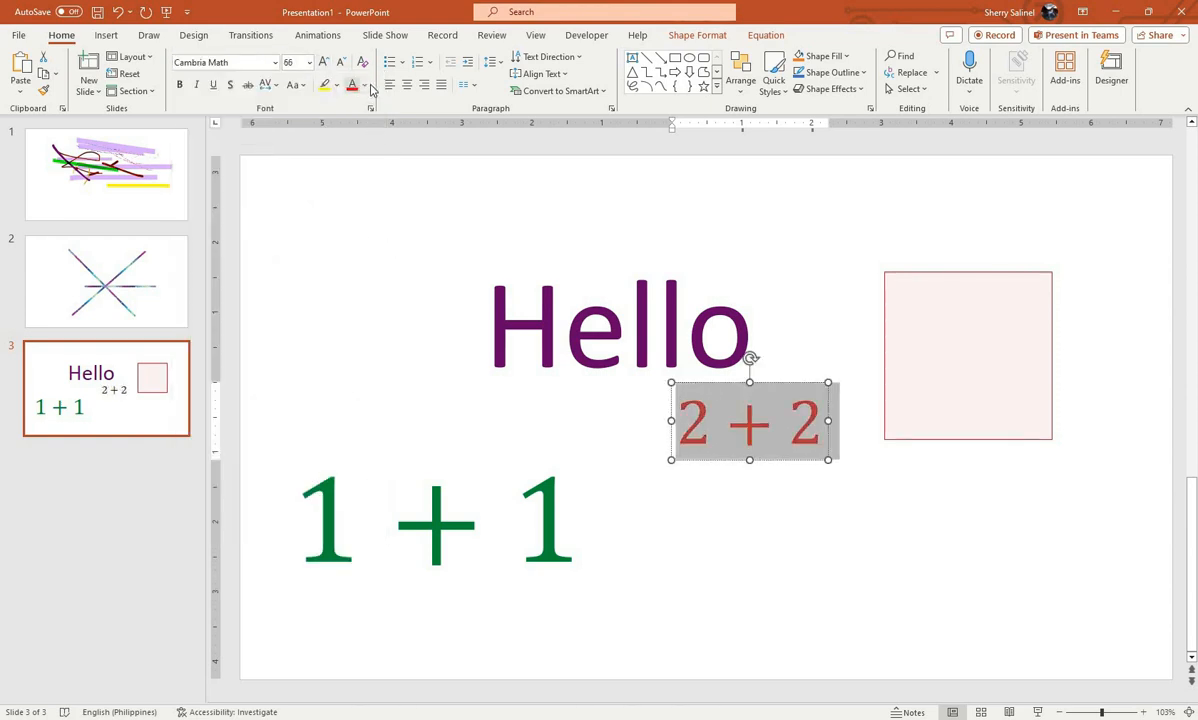
click(326, 86)
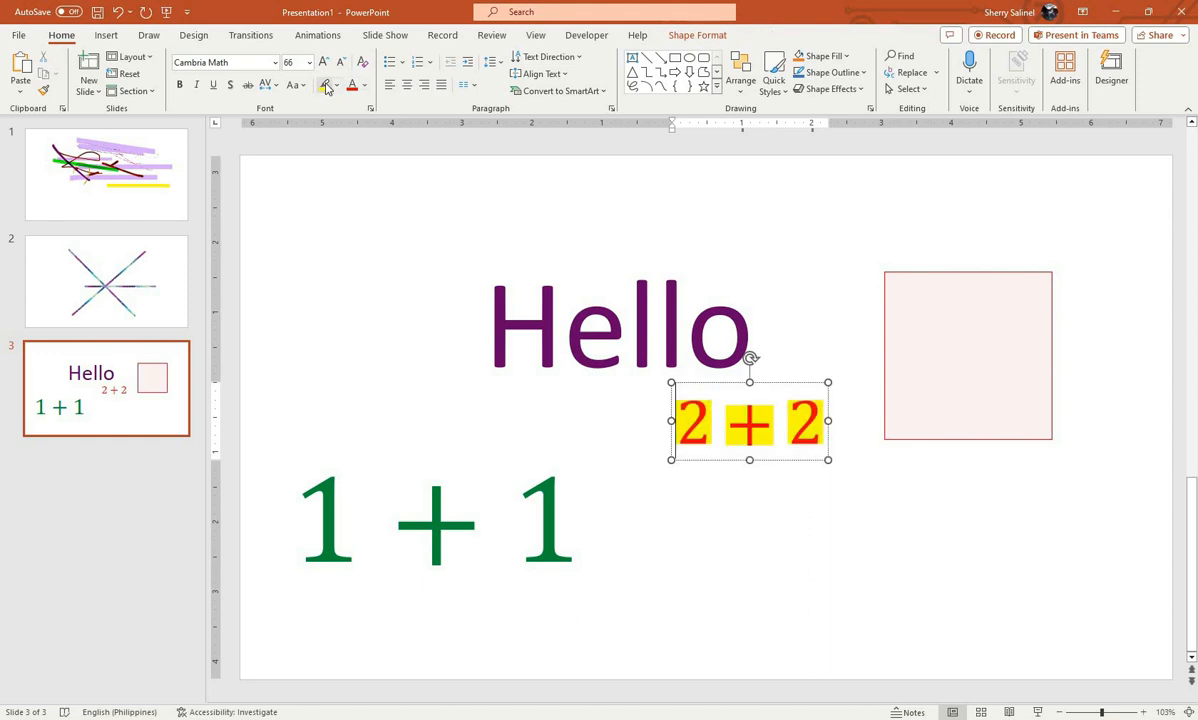
- Use the object selection tool to select the Hello text box and the pink square on slide 3, one after the other
click(149, 35)
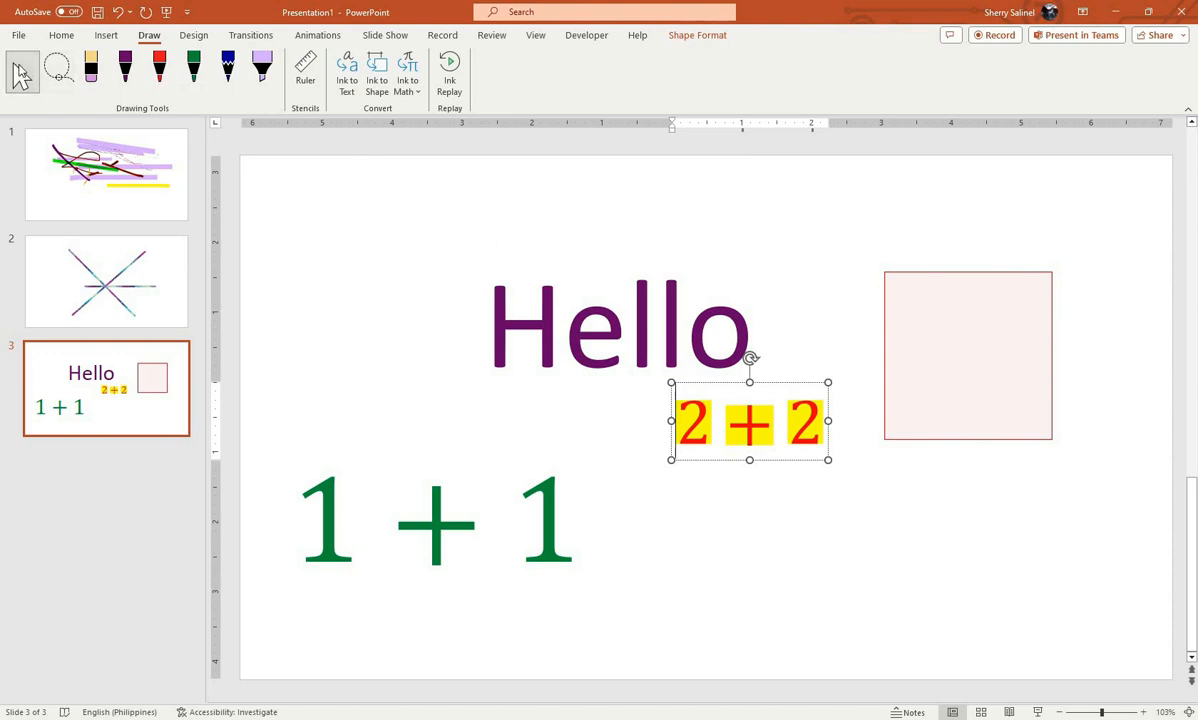
click(20, 75)
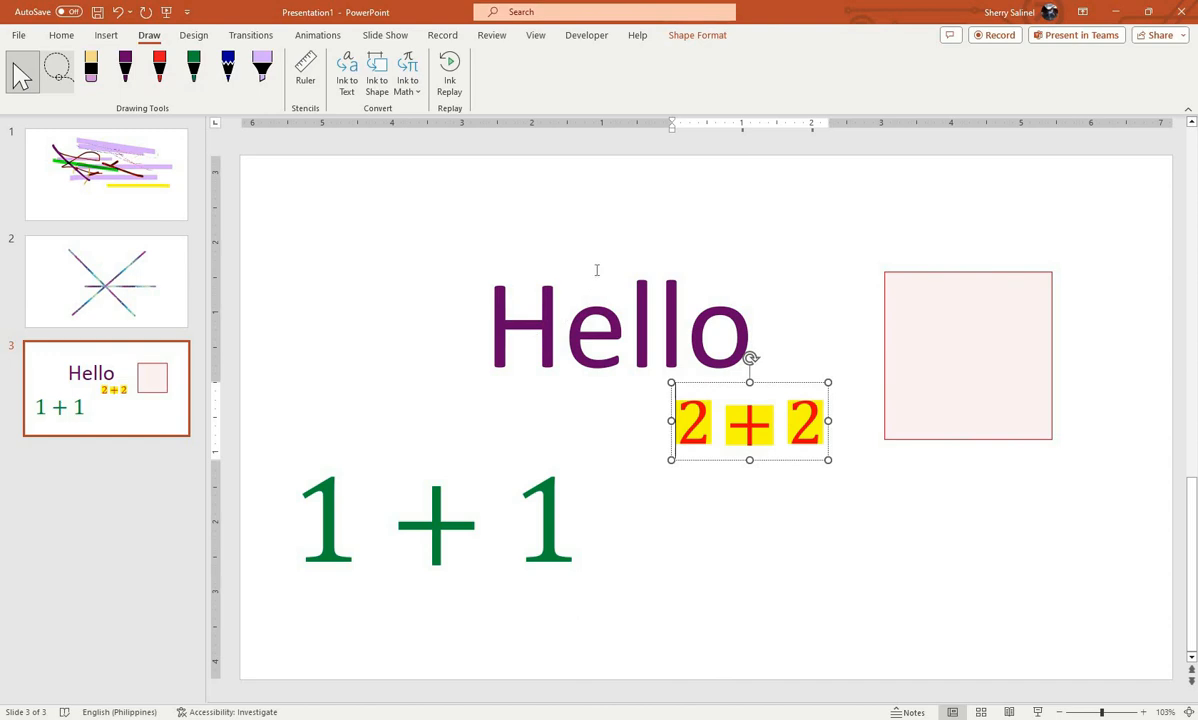
key(Tab)
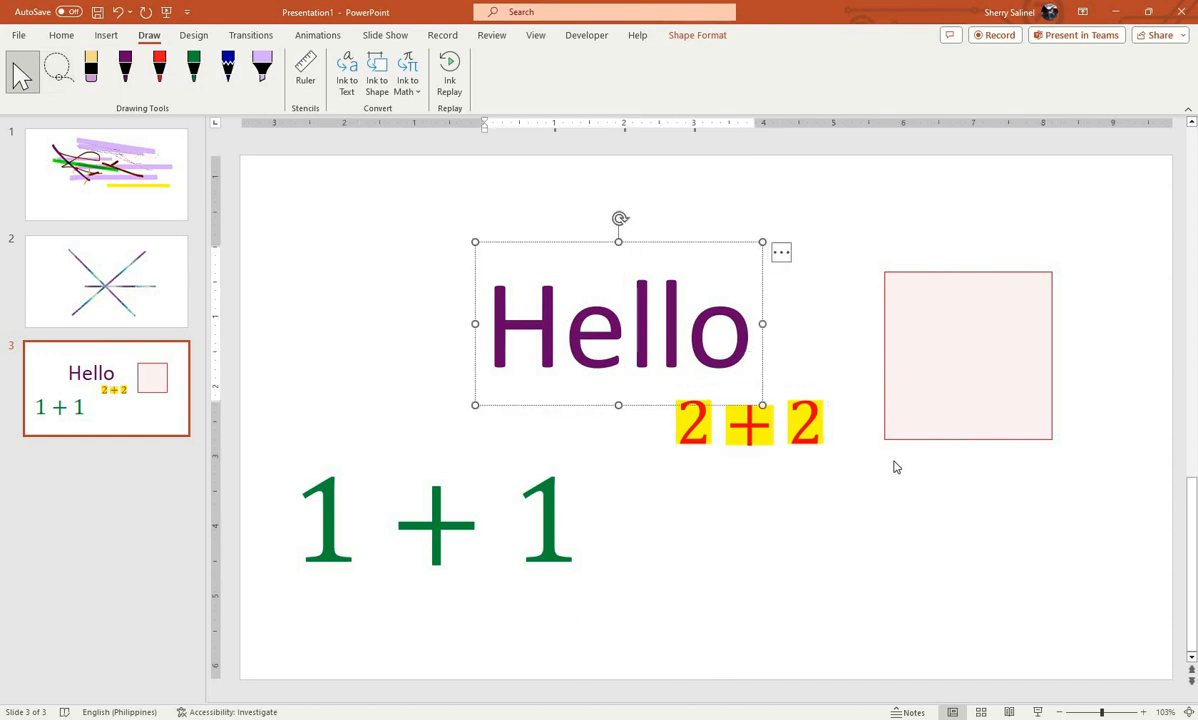
click(957, 271)
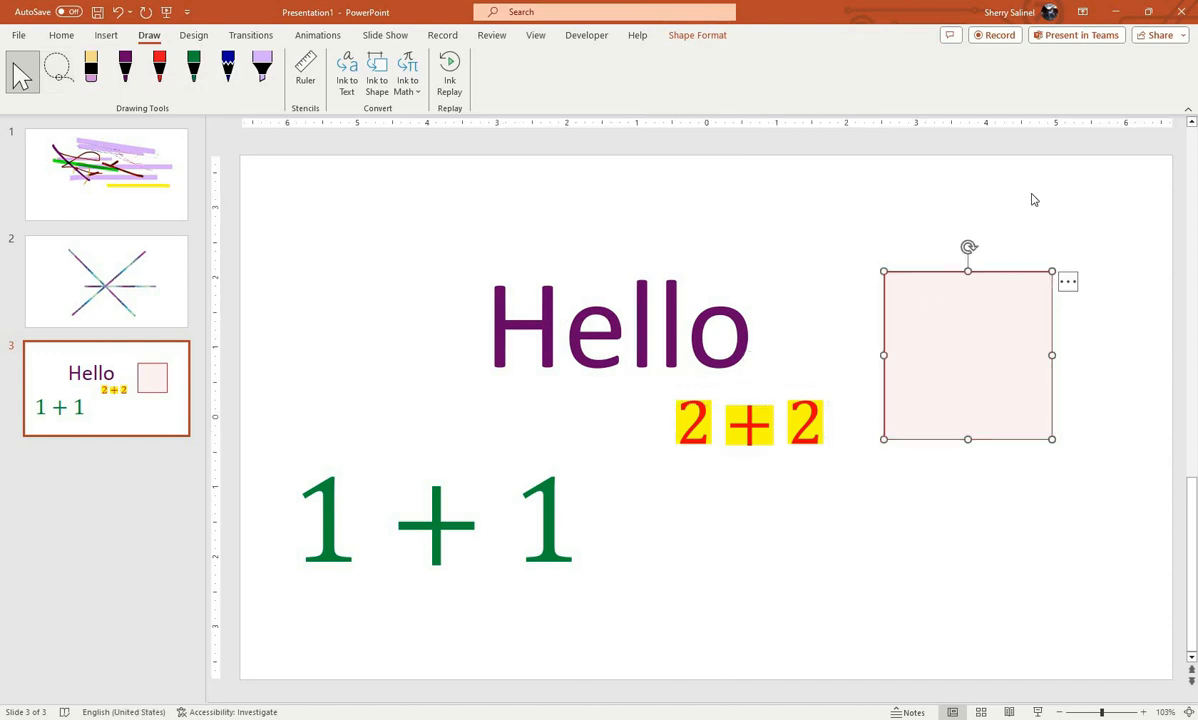
click(22, 75)
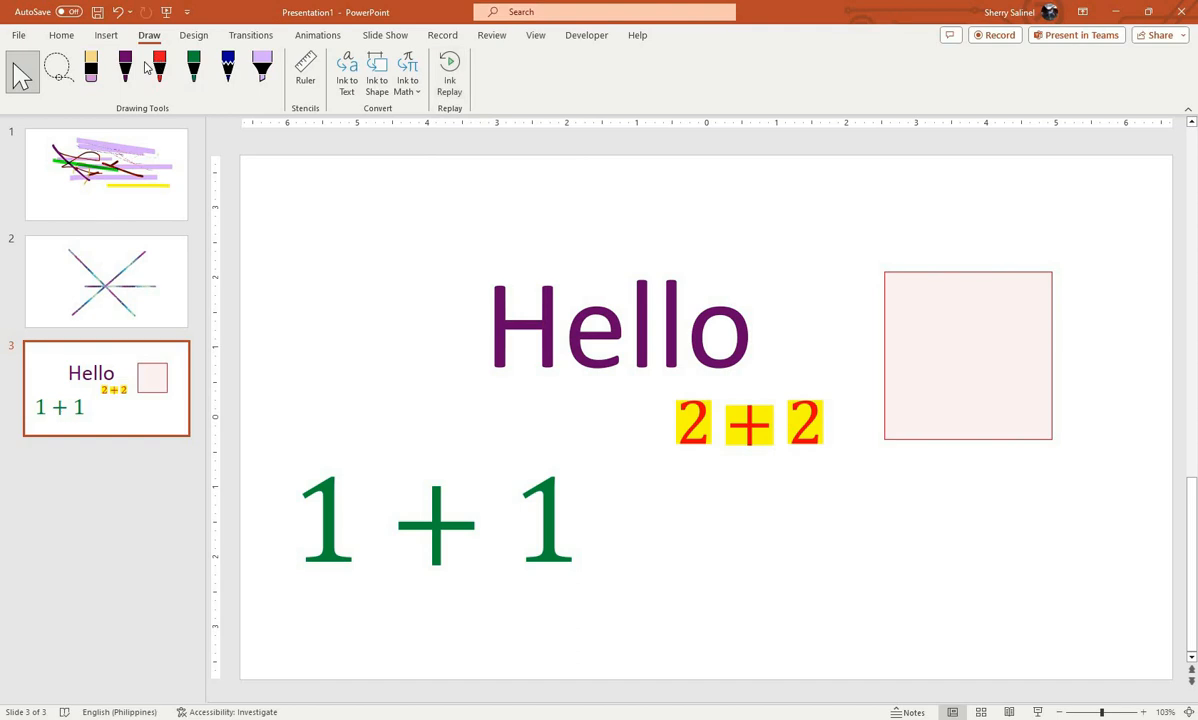
- Draw a looping red pen stroke beside the 1 + 1 equation and play back the ink with Ink Replay
mouse_move(665, 505)
mouse_down()
mouse_move(687, 546)
mouse_move(707, 552)
mouse_up()
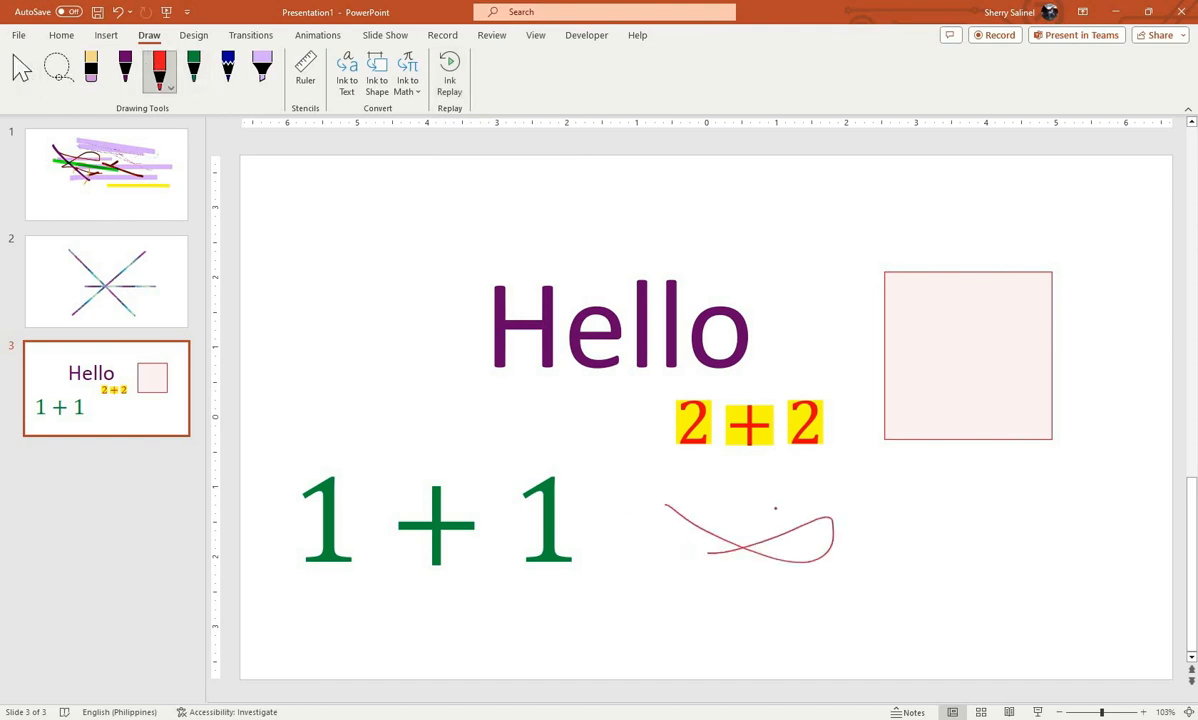
click(449, 72)
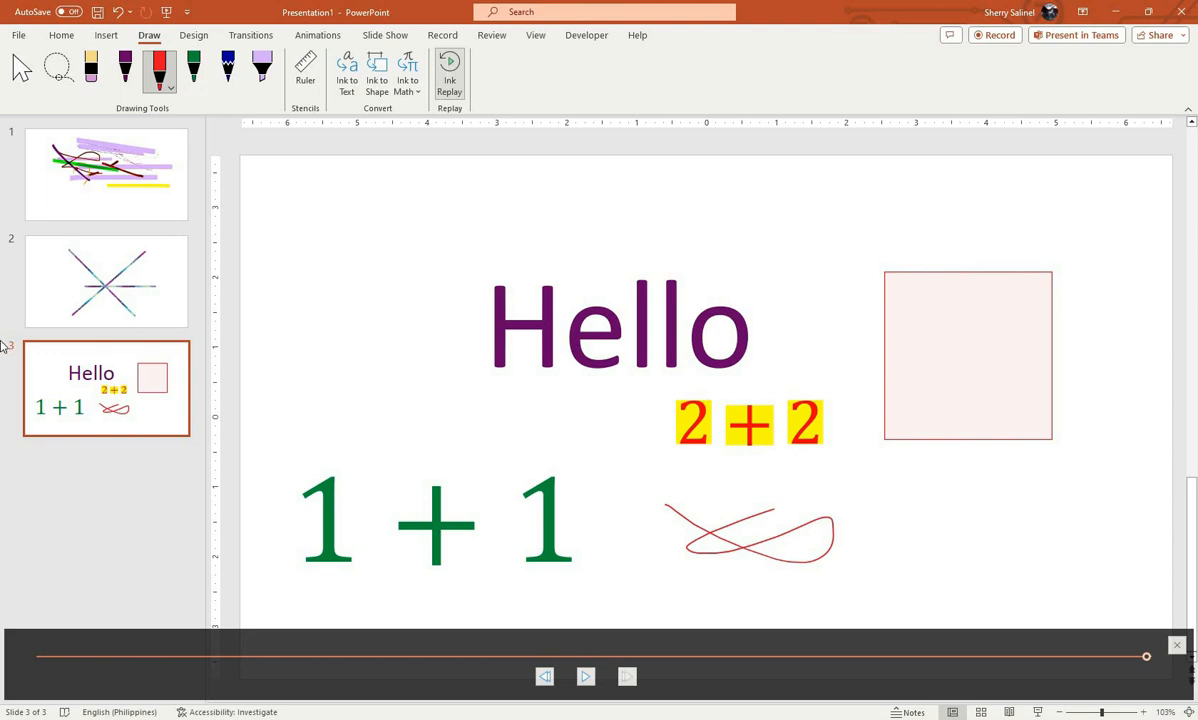
click(104, 407)
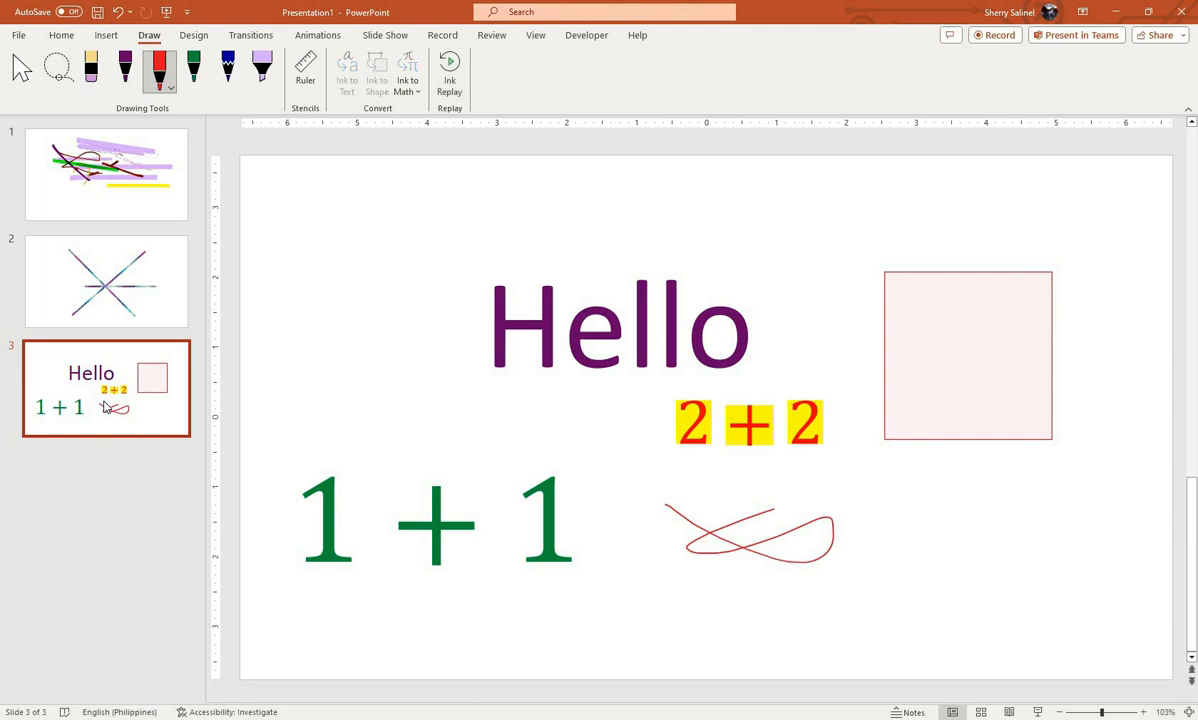
- Add a blank slide after slide 3 and scribble large overlapping loops on it with an Ocean-coloured pen at the thickest preset
key(ctrl+m)
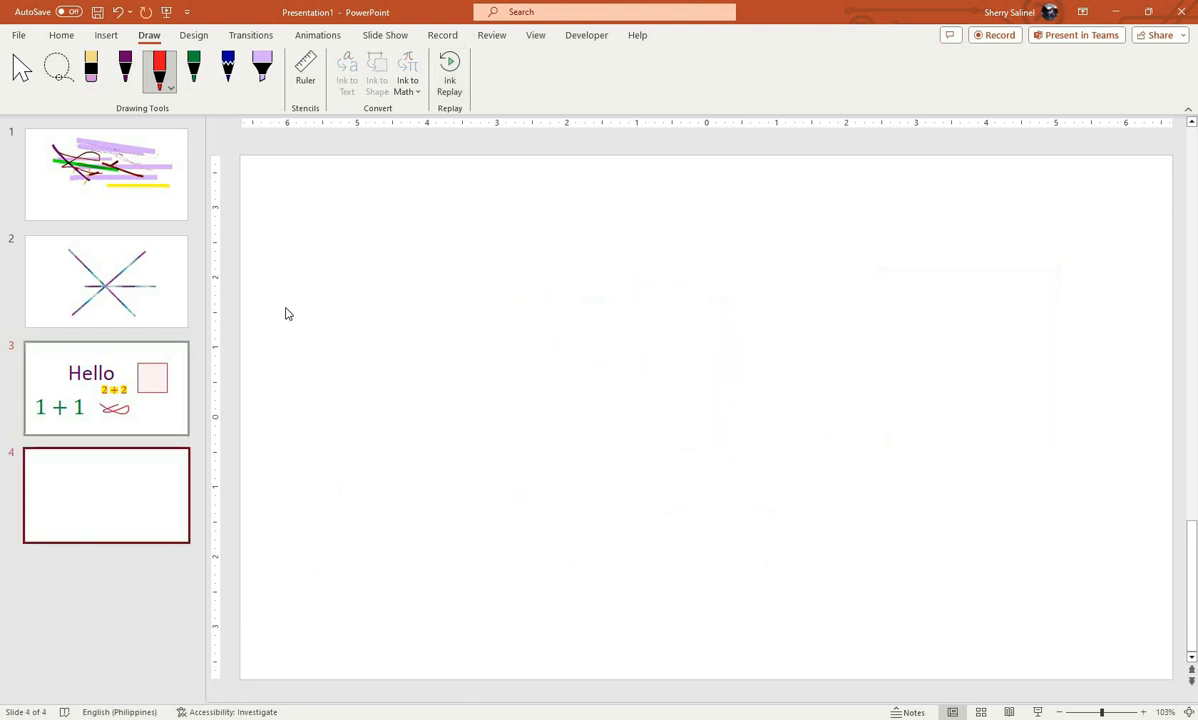
click(162, 78)
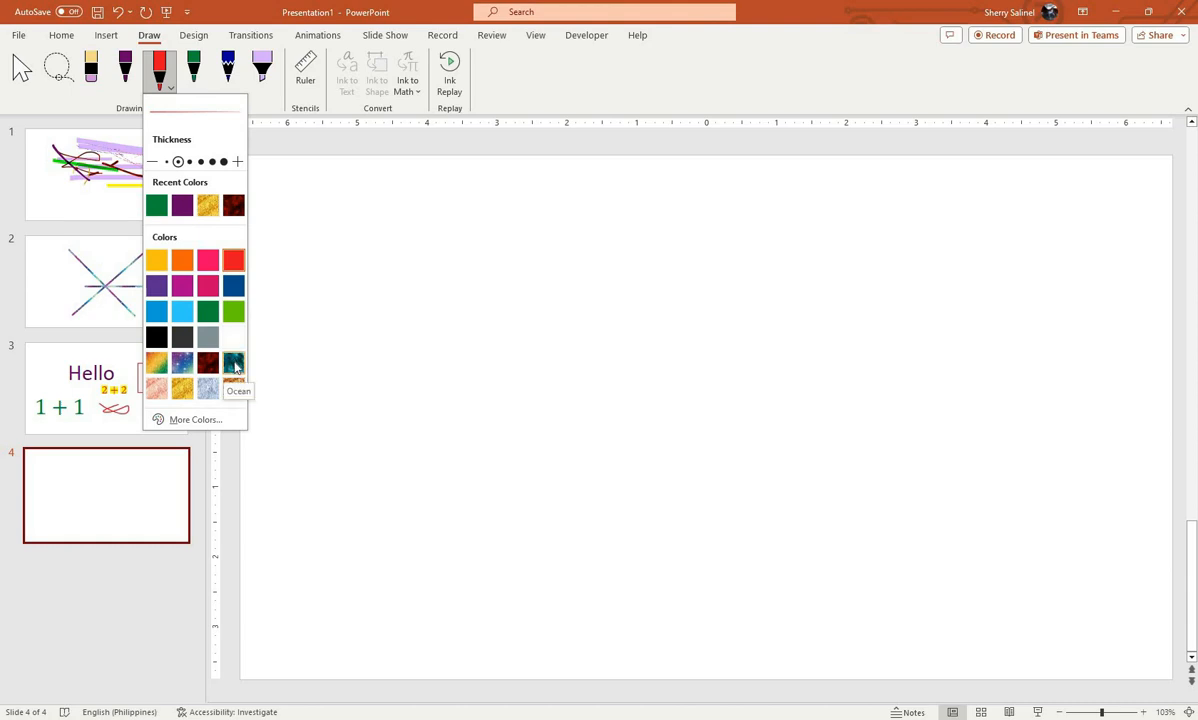
click(233, 363)
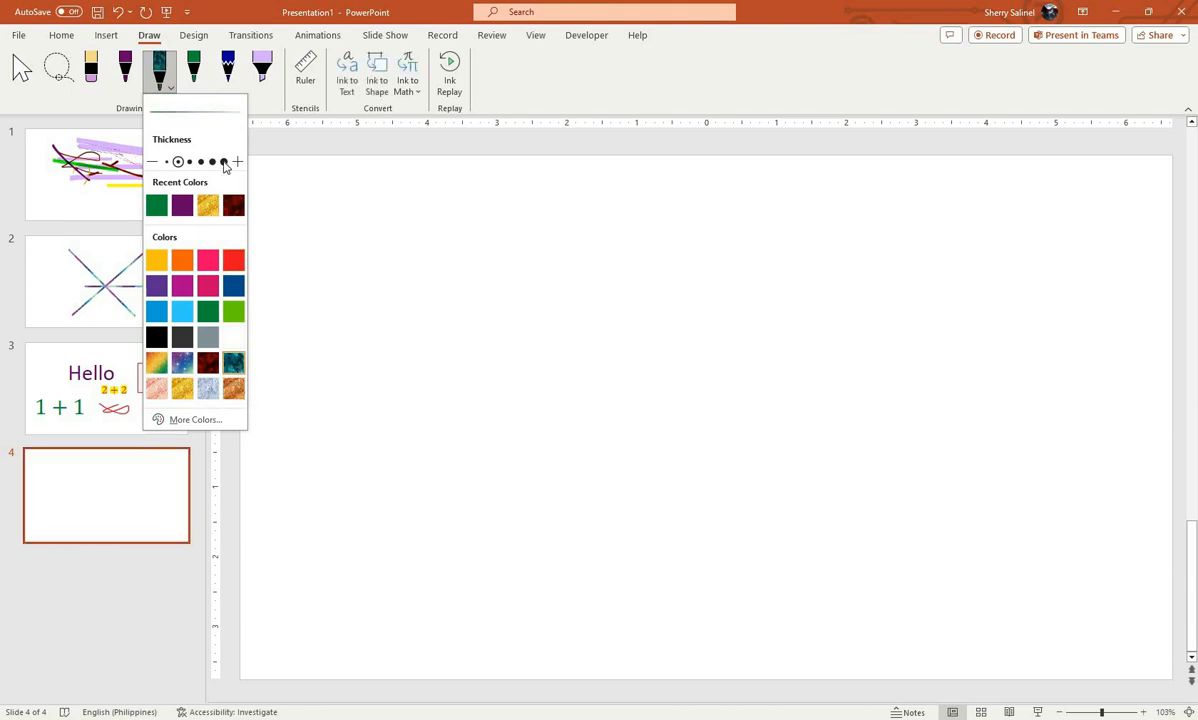
click(224, 162)
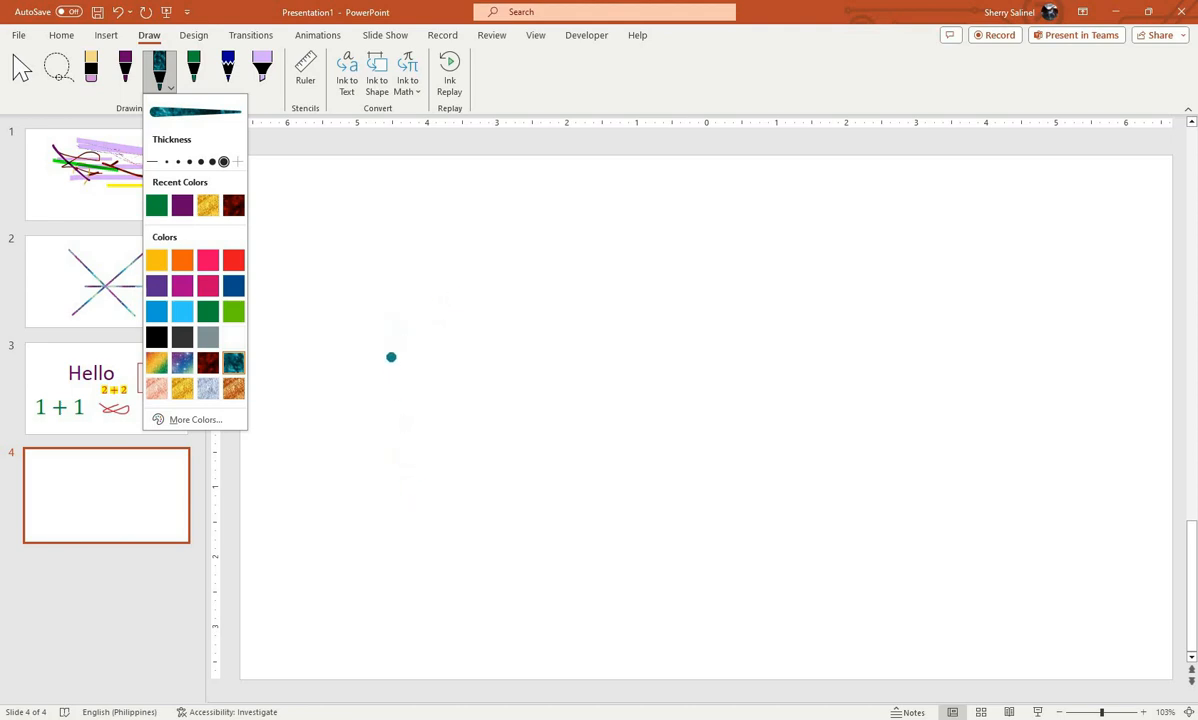
mouse_move(400, 470)
mouse_down()
mouse_move(398, 443)
mouse_move(896, 388)
mouse_move(520, 462)
mouse_move(790, 478)
mouse_move(1035, 326)
mouse_move(663, 478)
mouse_move(570, 318)
mouse_move(862, 512)
mouse_up()
mouse_move(228, 434)
mouse_down()
mouse_move(508, 275)
mouse_move(925, 551)
mouse_move(940, 578)
mouse_move(557, 596)
mouse_up()
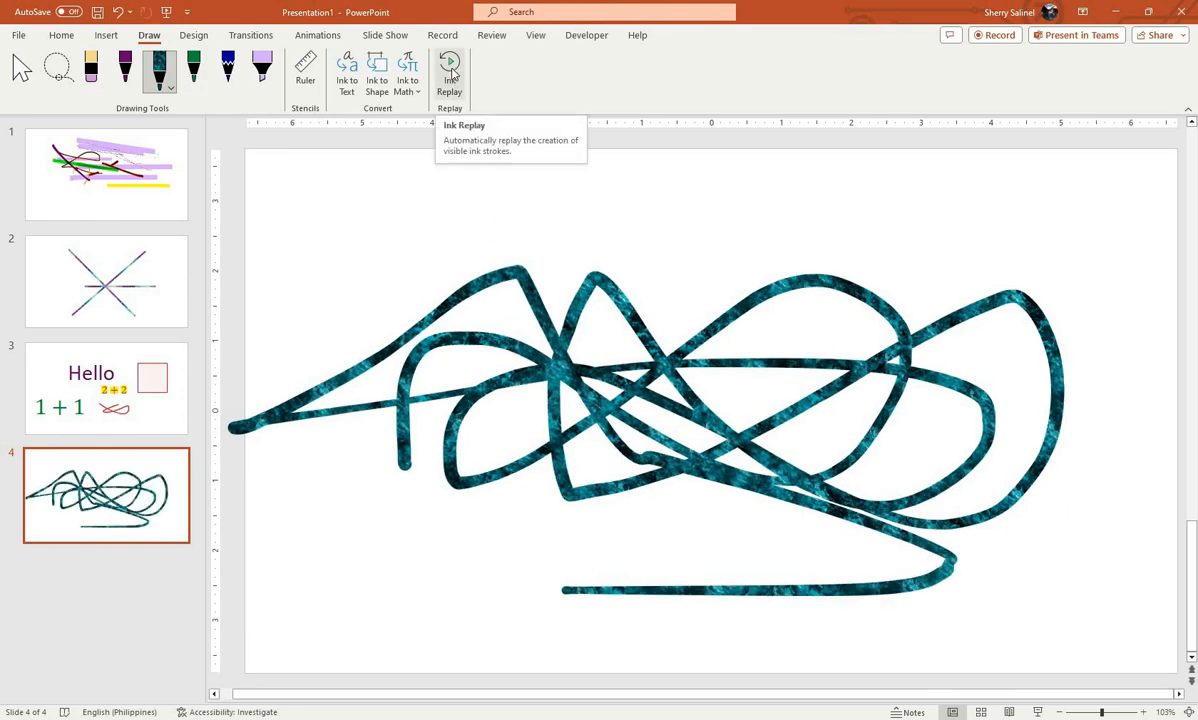
- Replay the creation of the Ocean ink strokes on slide 4, then close the replay and return to object selection
click(451, 72)
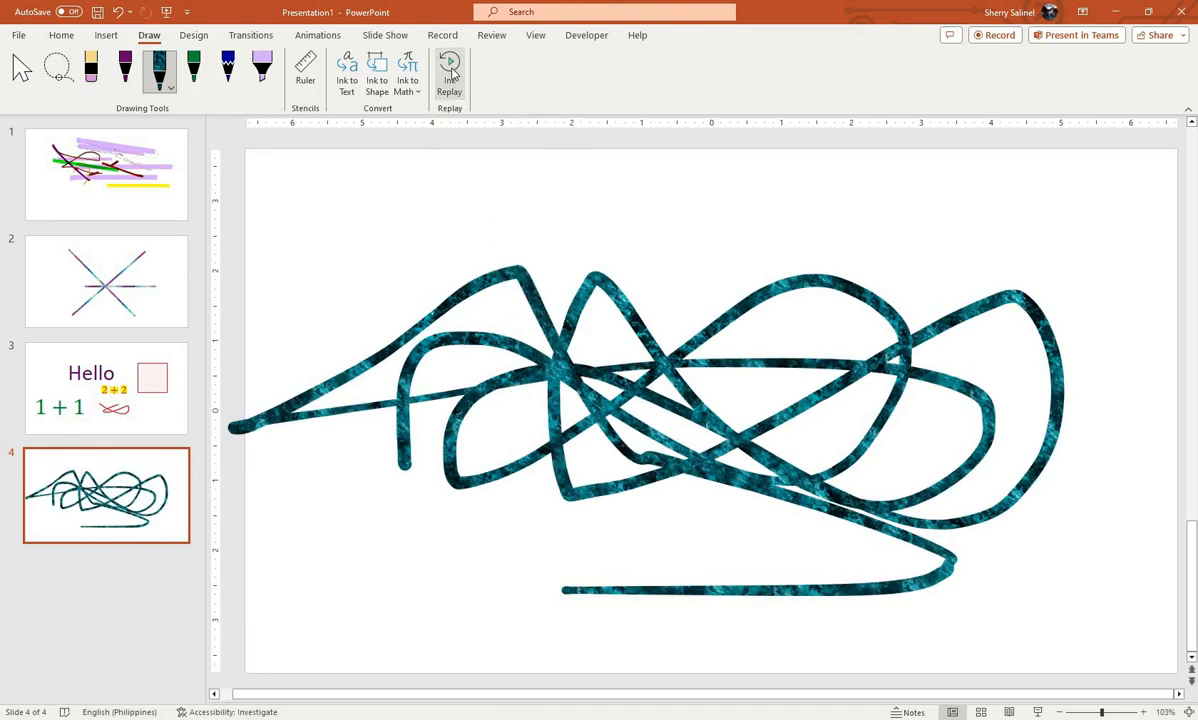
click(451, 72)
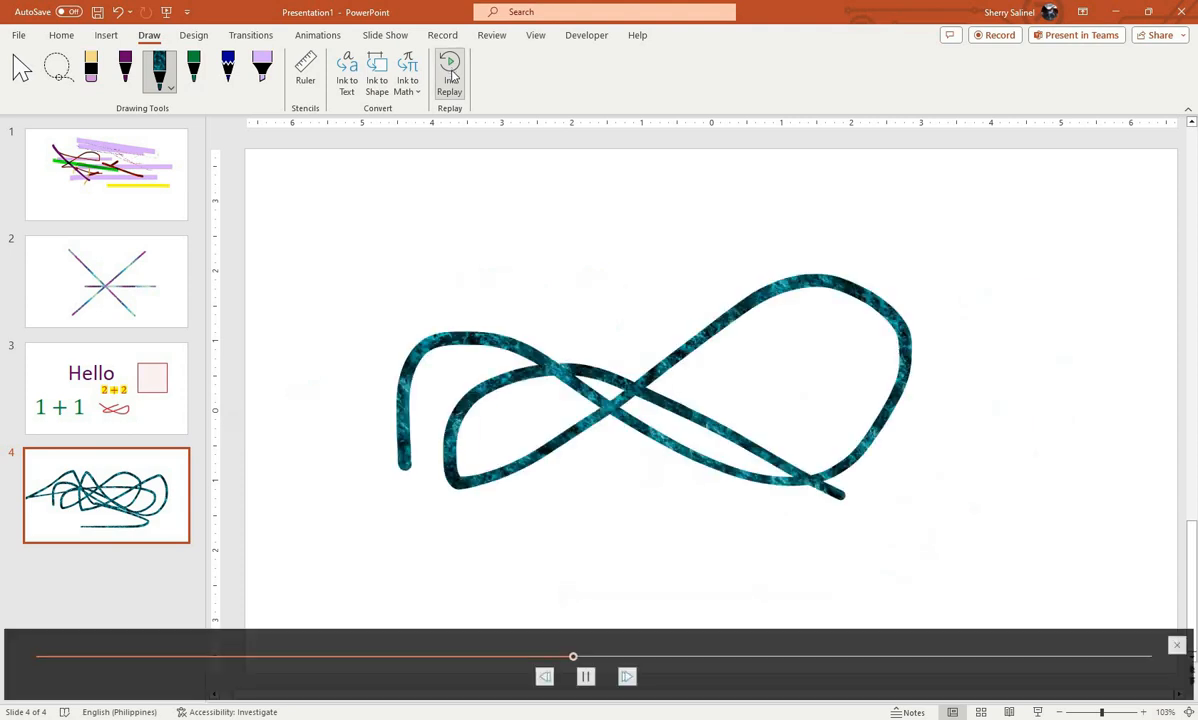
click(586, 679)
click(586, 679)
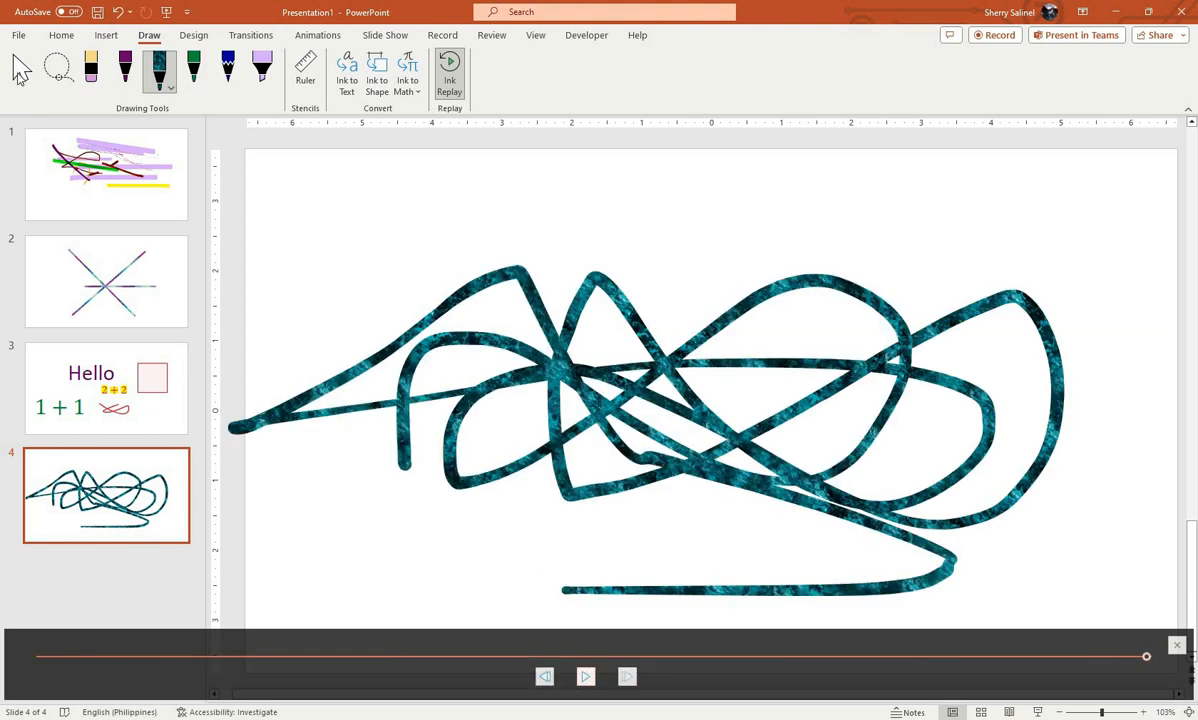
click(21, 71)
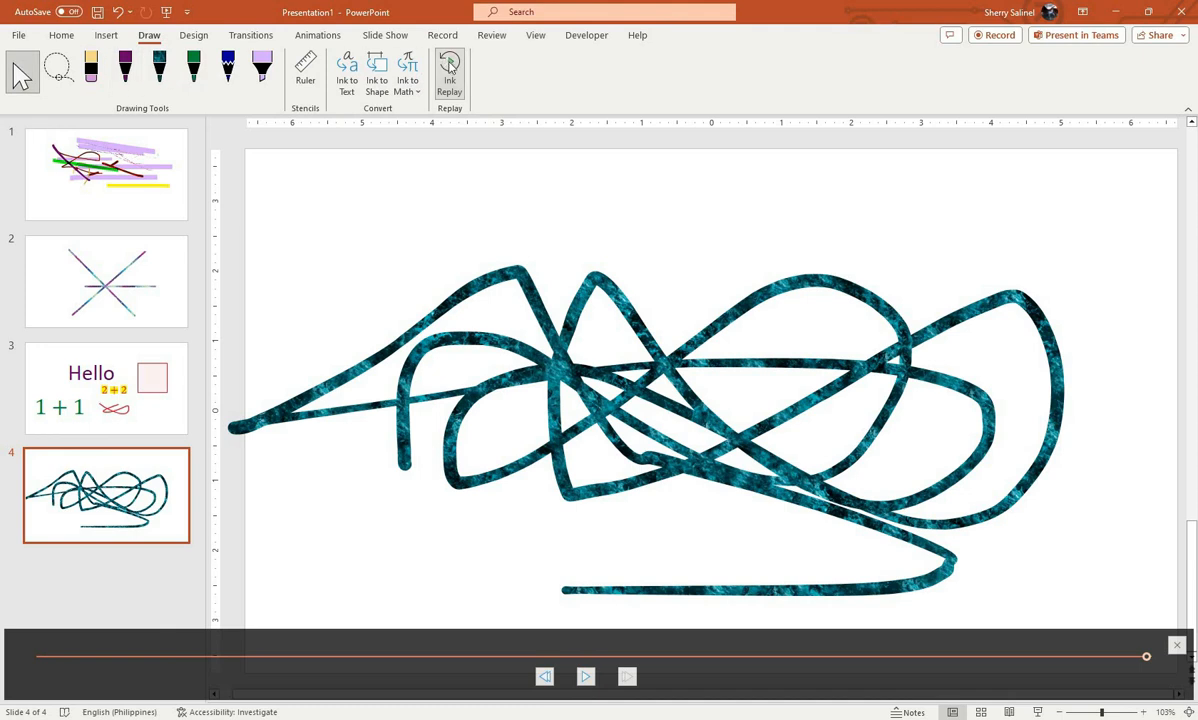
key(Escape)
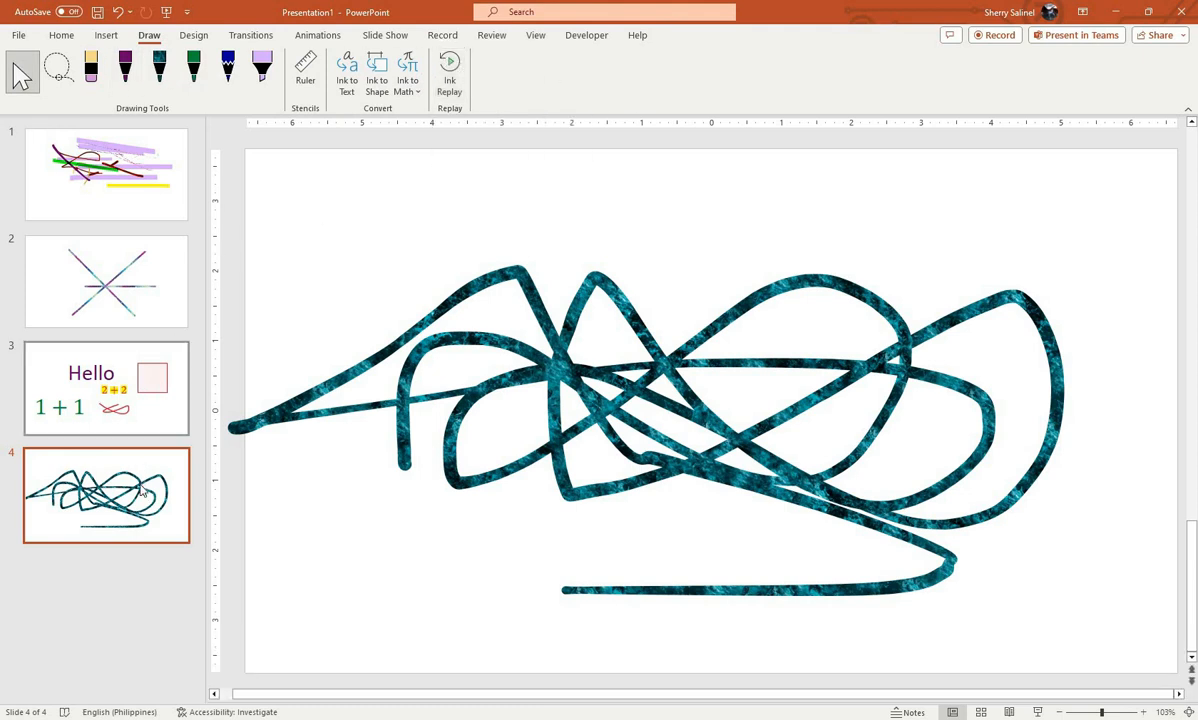
- Shrink the Ocean ink scribble to about half its size, move it to the slide's lower-right area, and deselect it
click(625, 441)
mouse_move(622, 439)
mouse_down()
mouse_move(688, 425)
mouse_move(674, 420)
mouse_up()
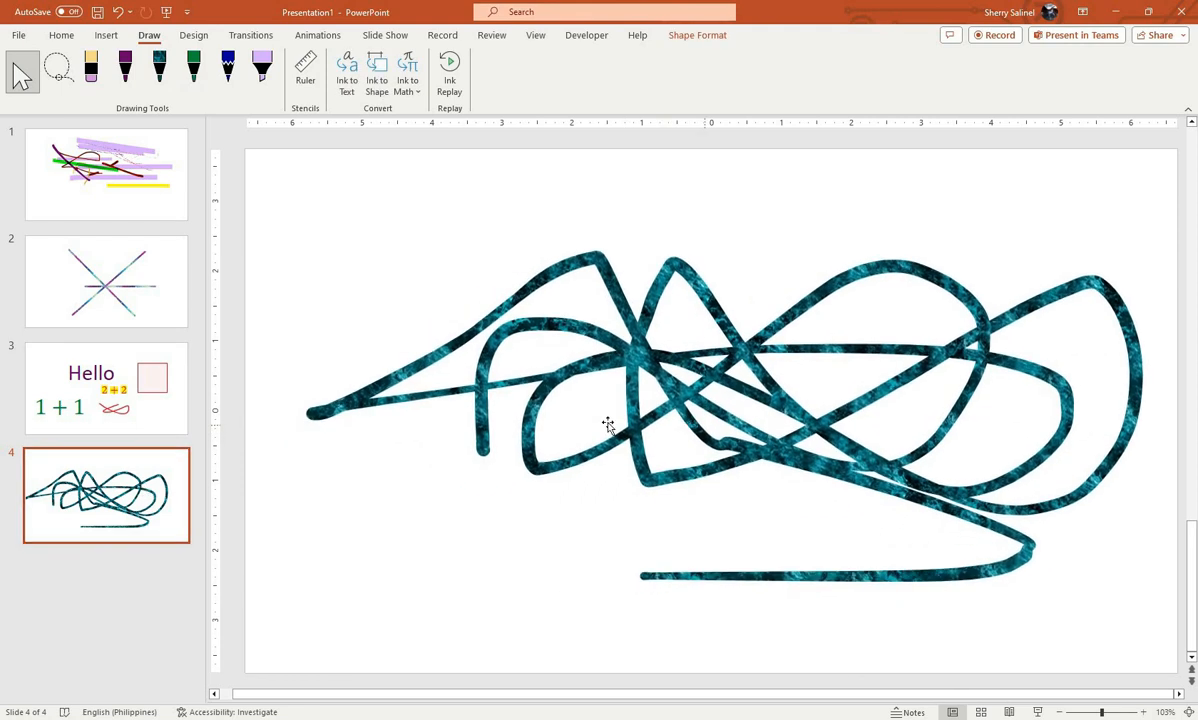
drag(294, 263, 616, 388)
mouse_move(1106, 584)
mouse_down()
mouse_move(824, 388)
mouse_move(762, 401)
mouse_move(794, 439)
mouse_move(680, 380)
mouse_up()
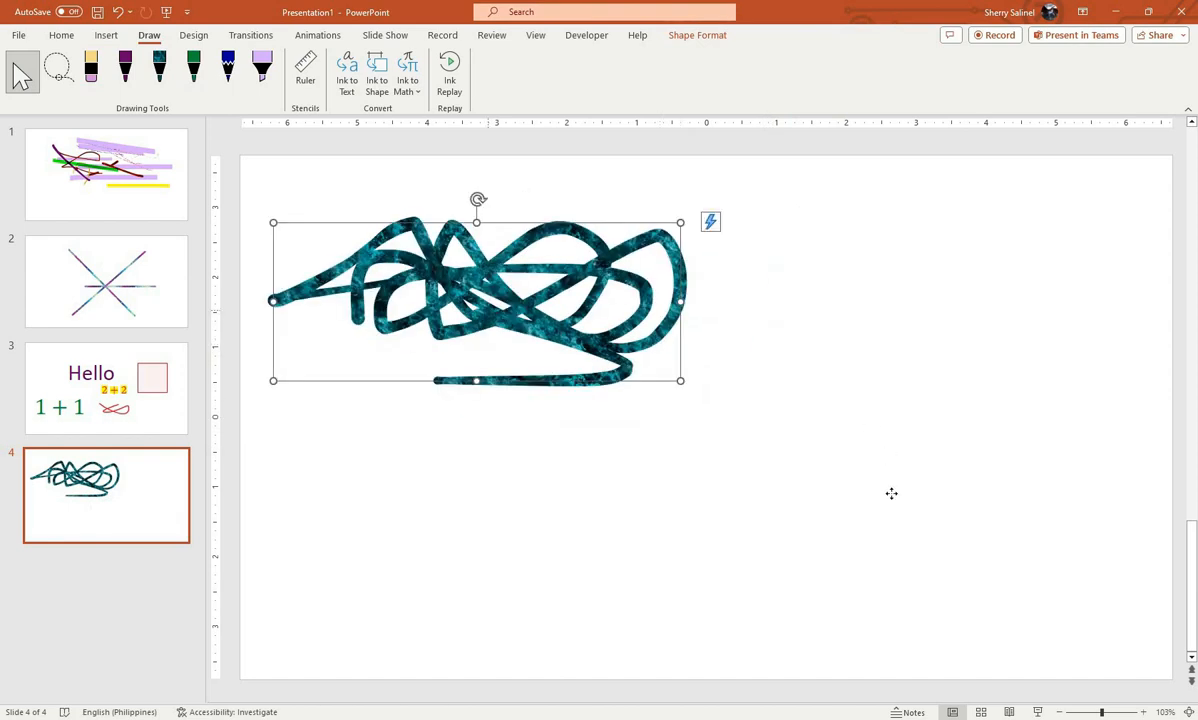
click(610, 294)
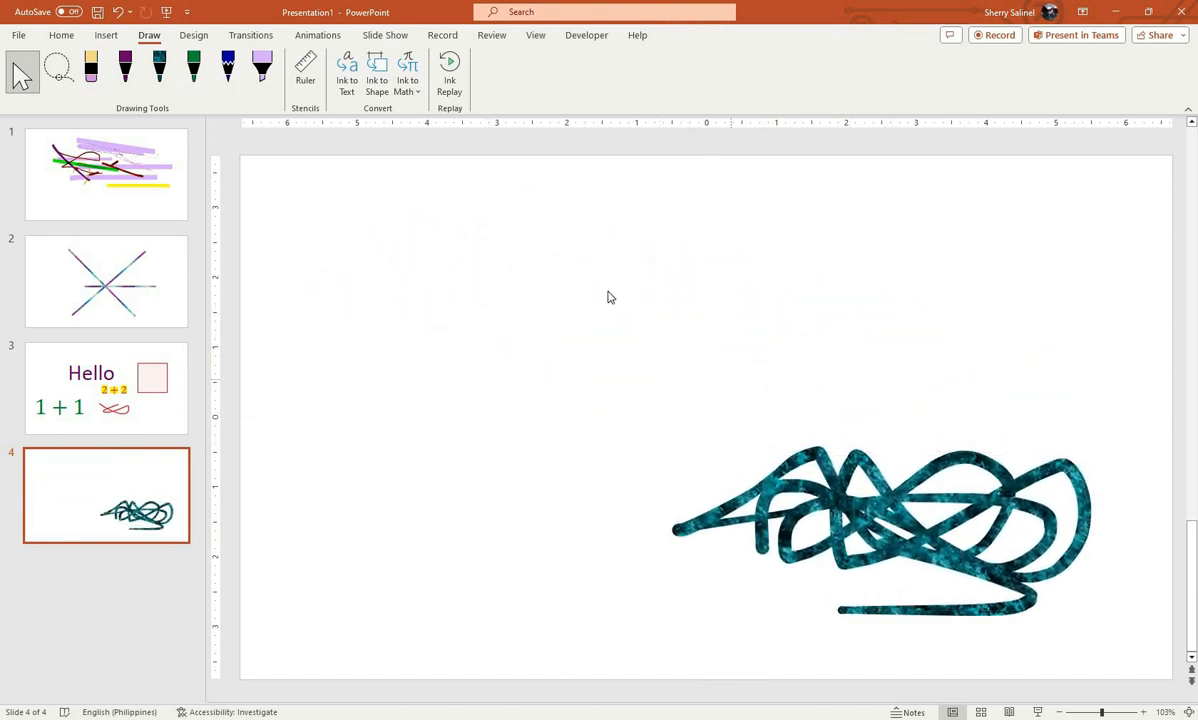